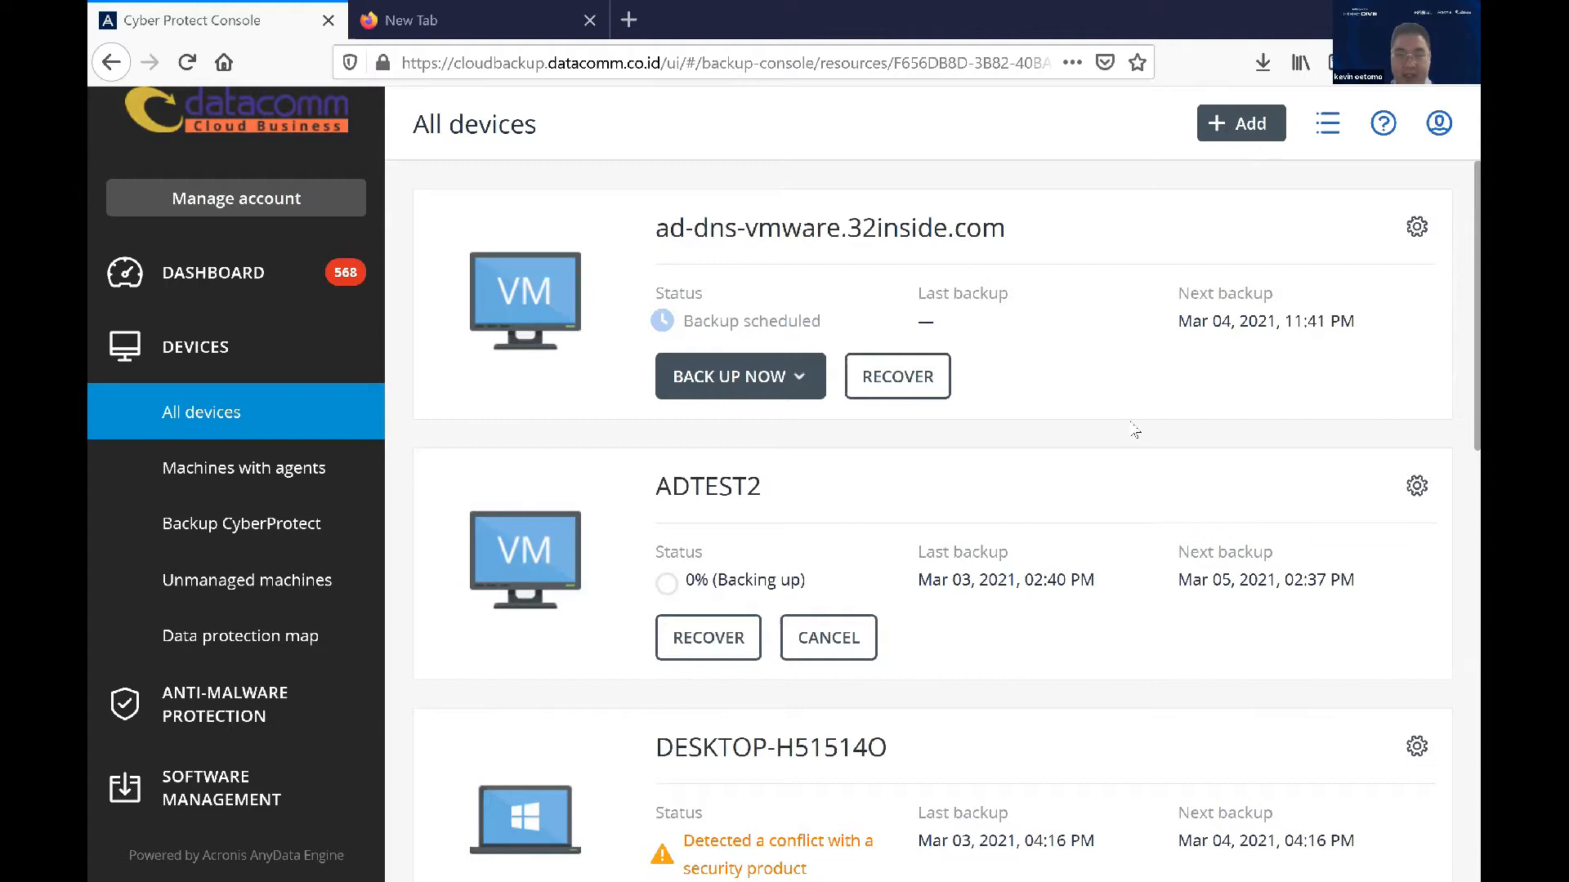
- Review the #CyberFit Score of ADTEST2 and its list of security assessments, and close the device's details
scroll(1135, 431, "down", 1)
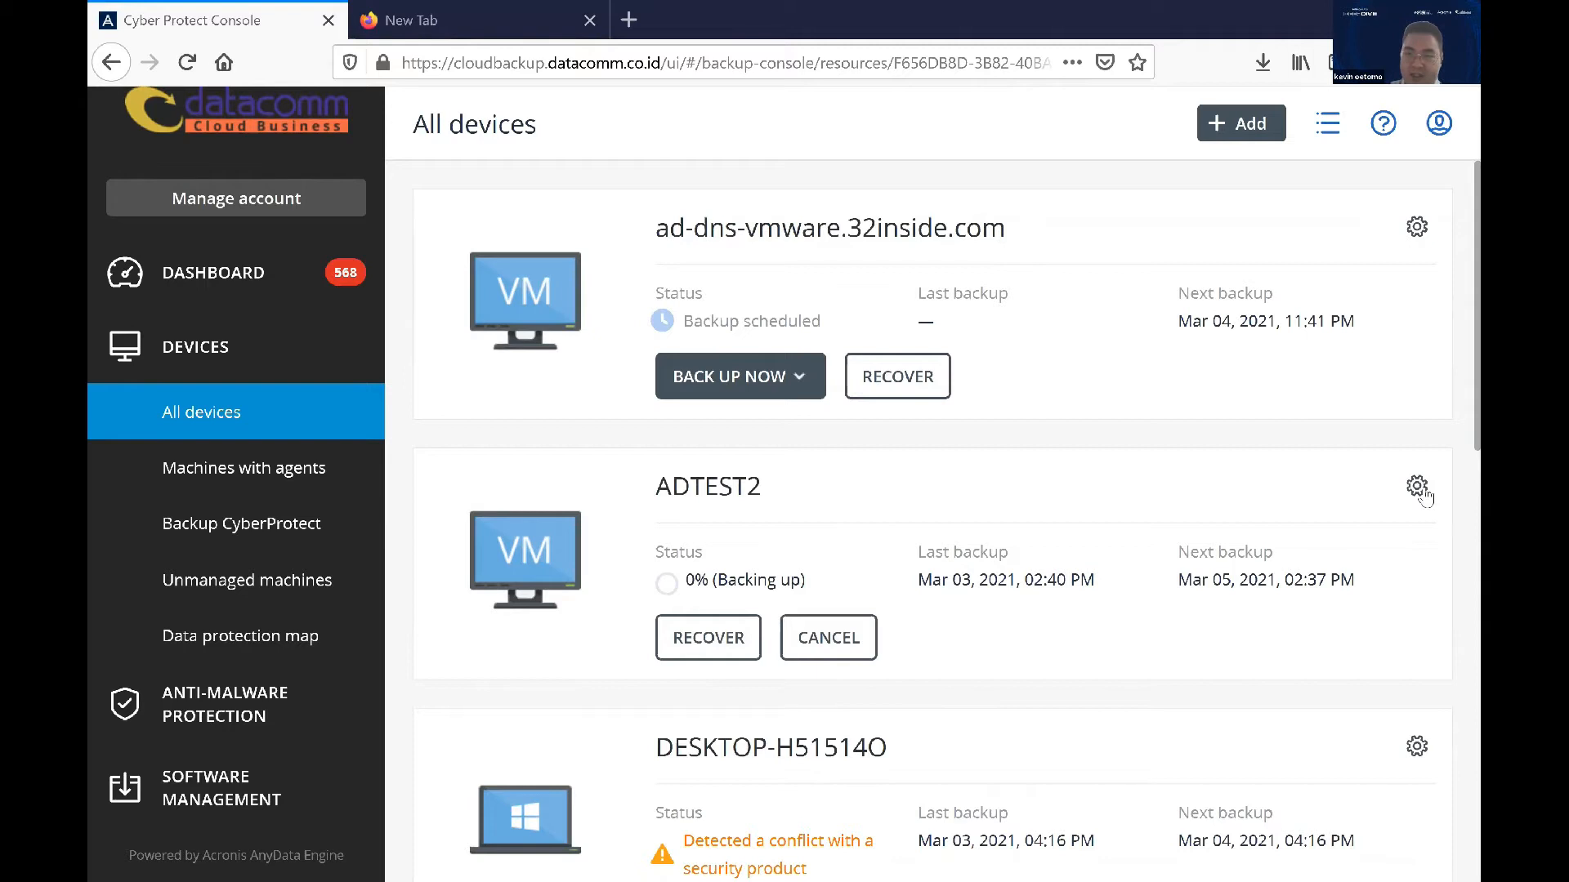
left_click(1417, 488)
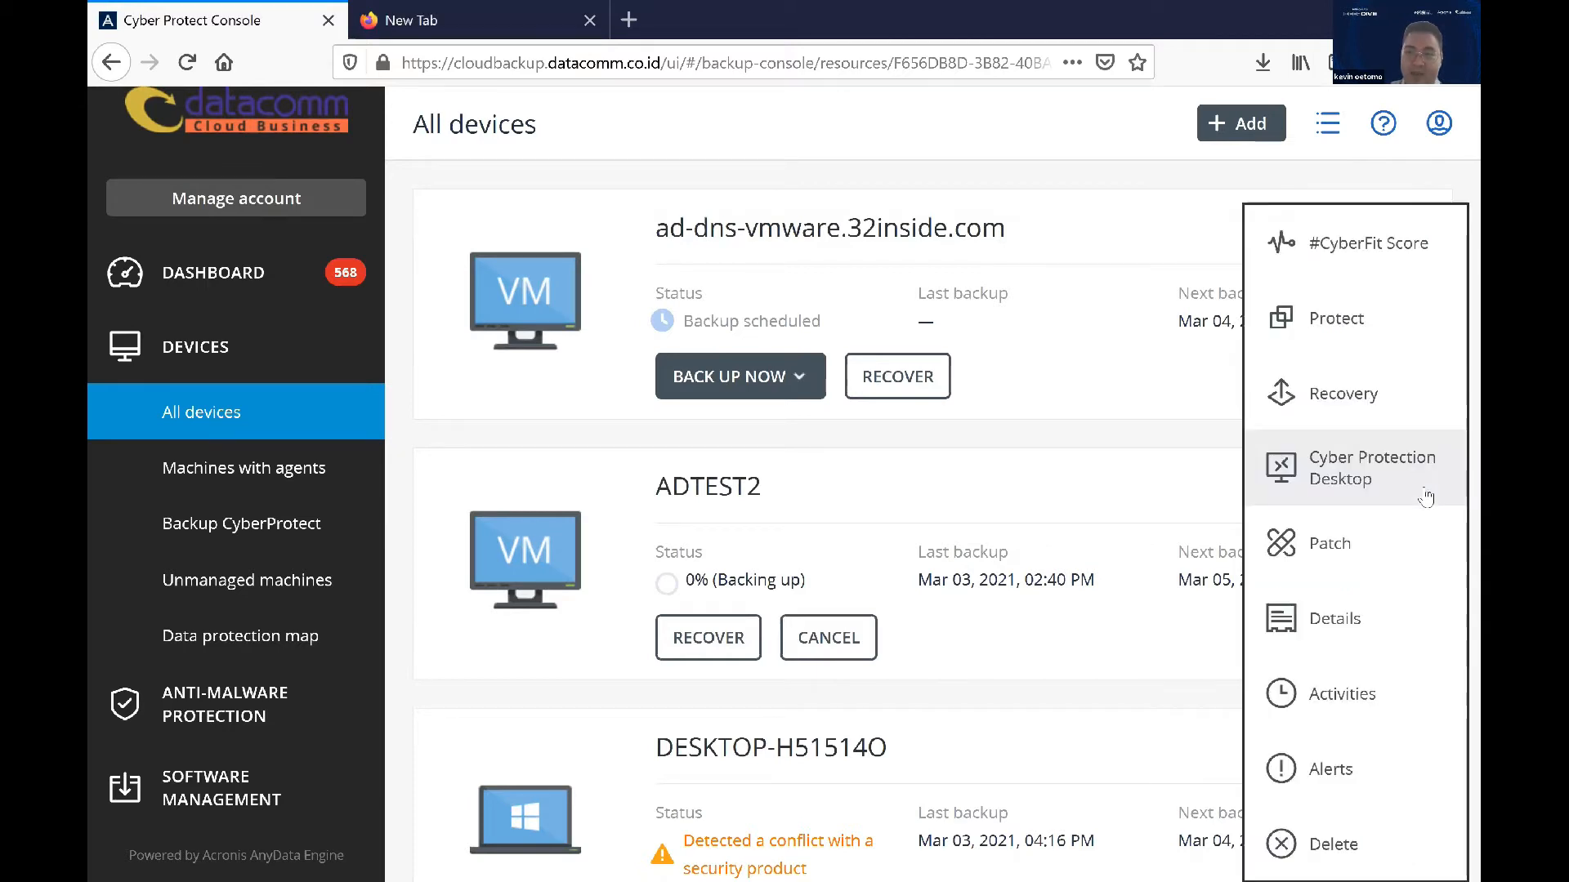
left_click(1372, 245)
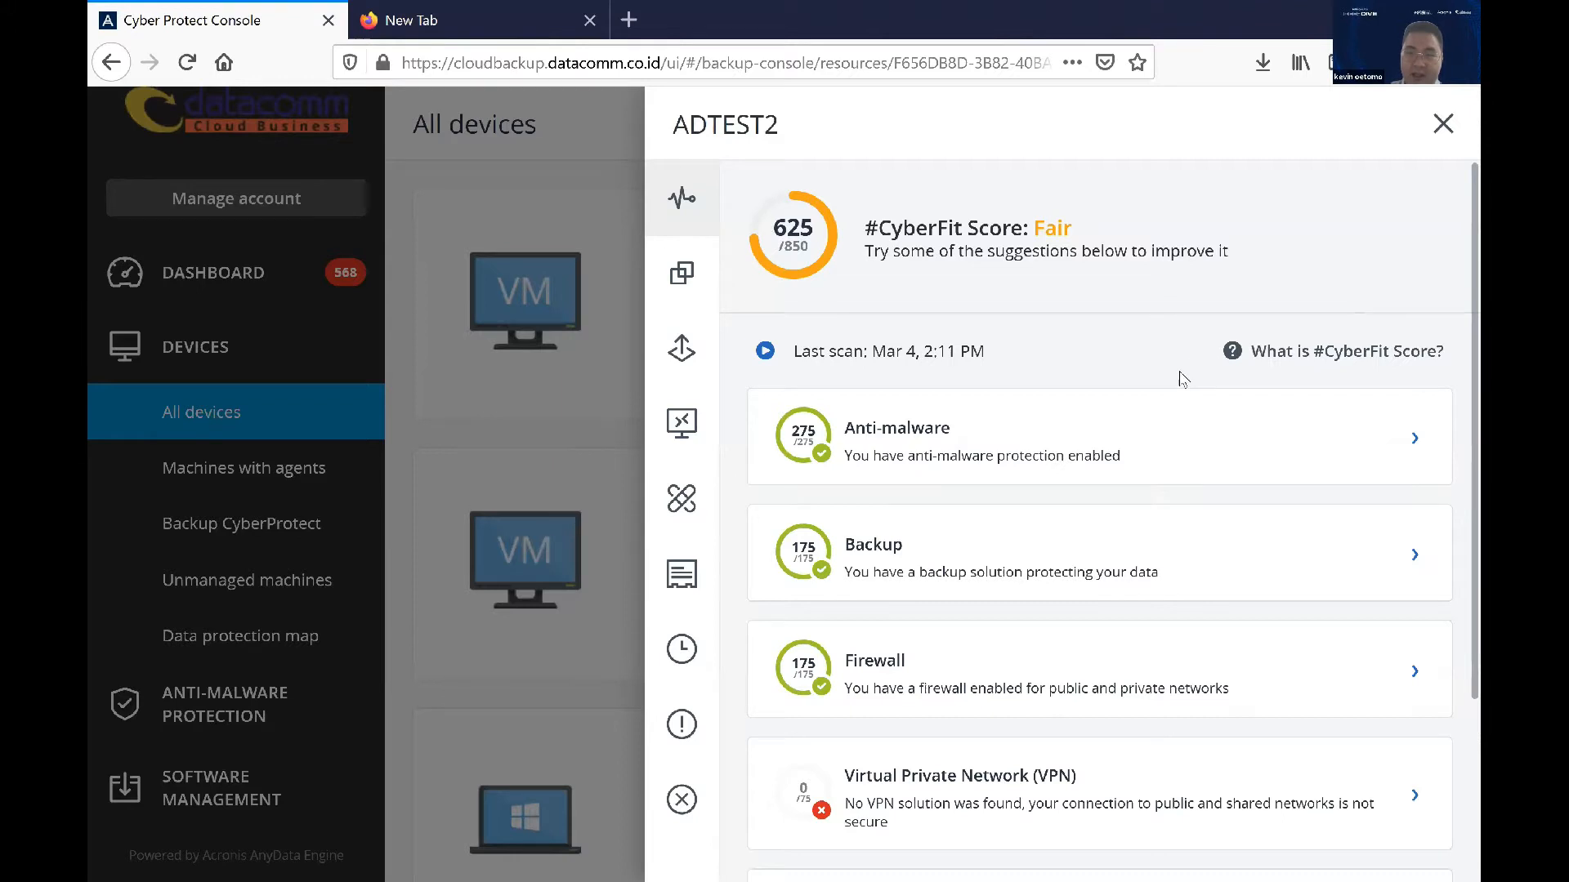
scroll(1183, 378, "down", 3)
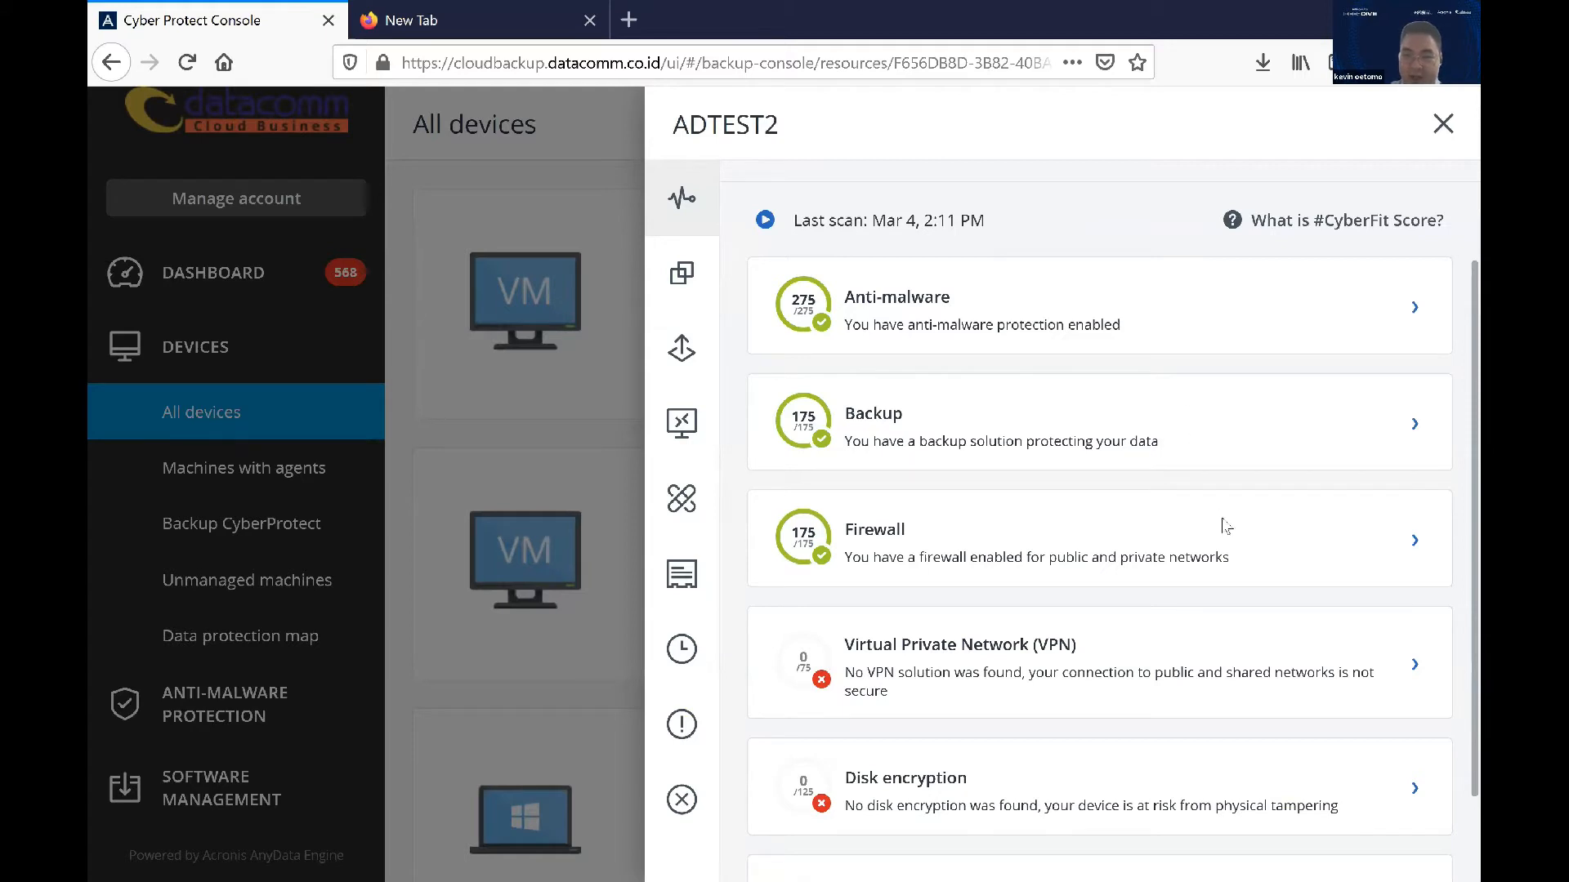
scroll(1230, 526, "down", 2)
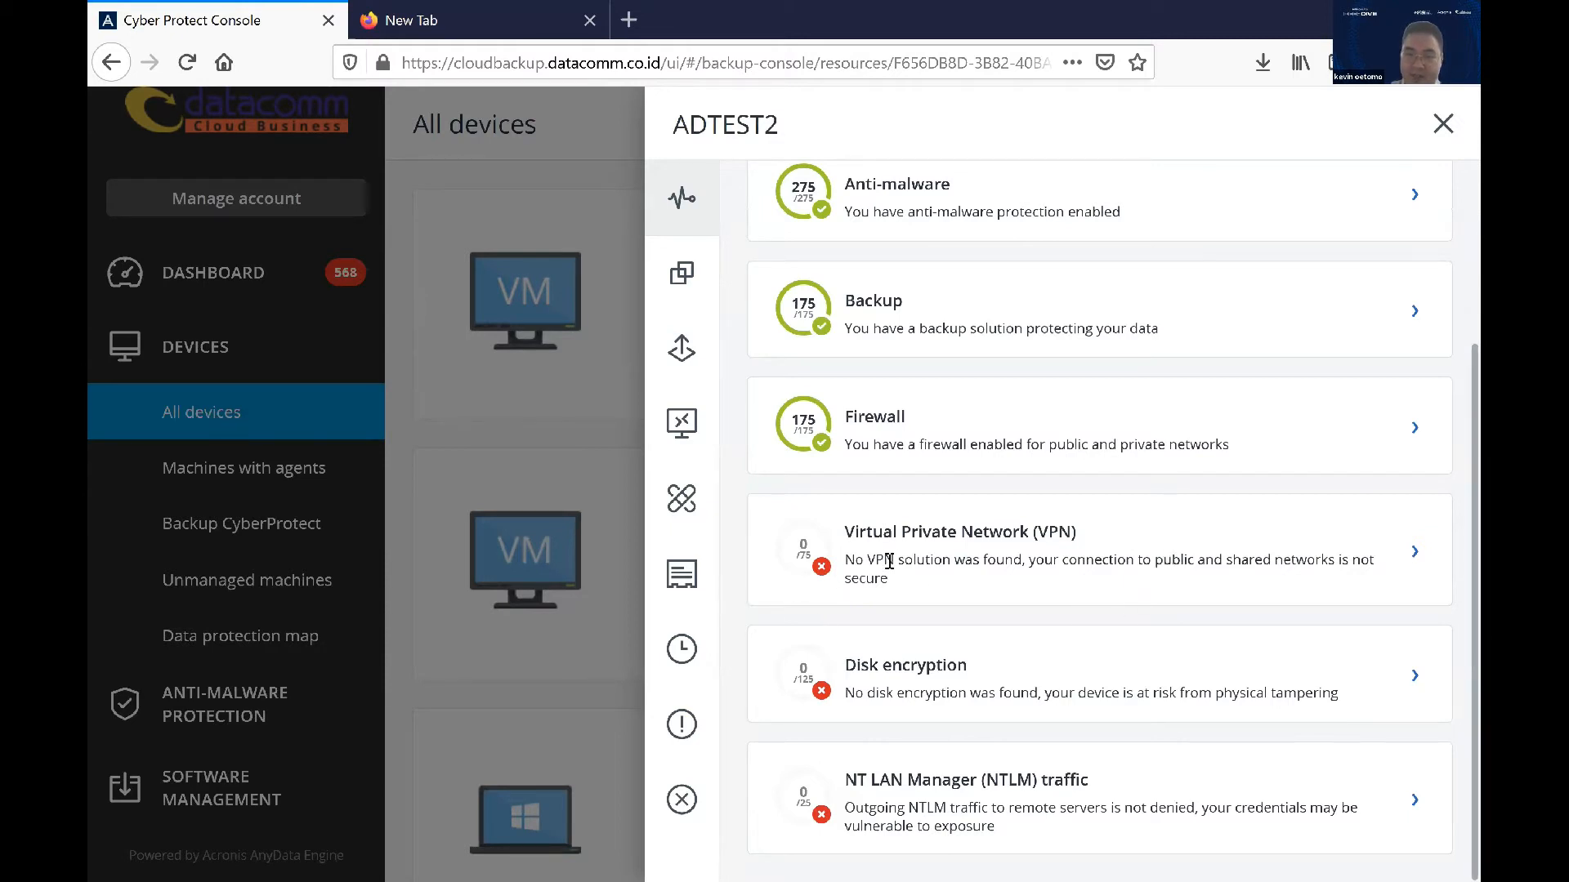
scroll(914, 571, "up", 1)
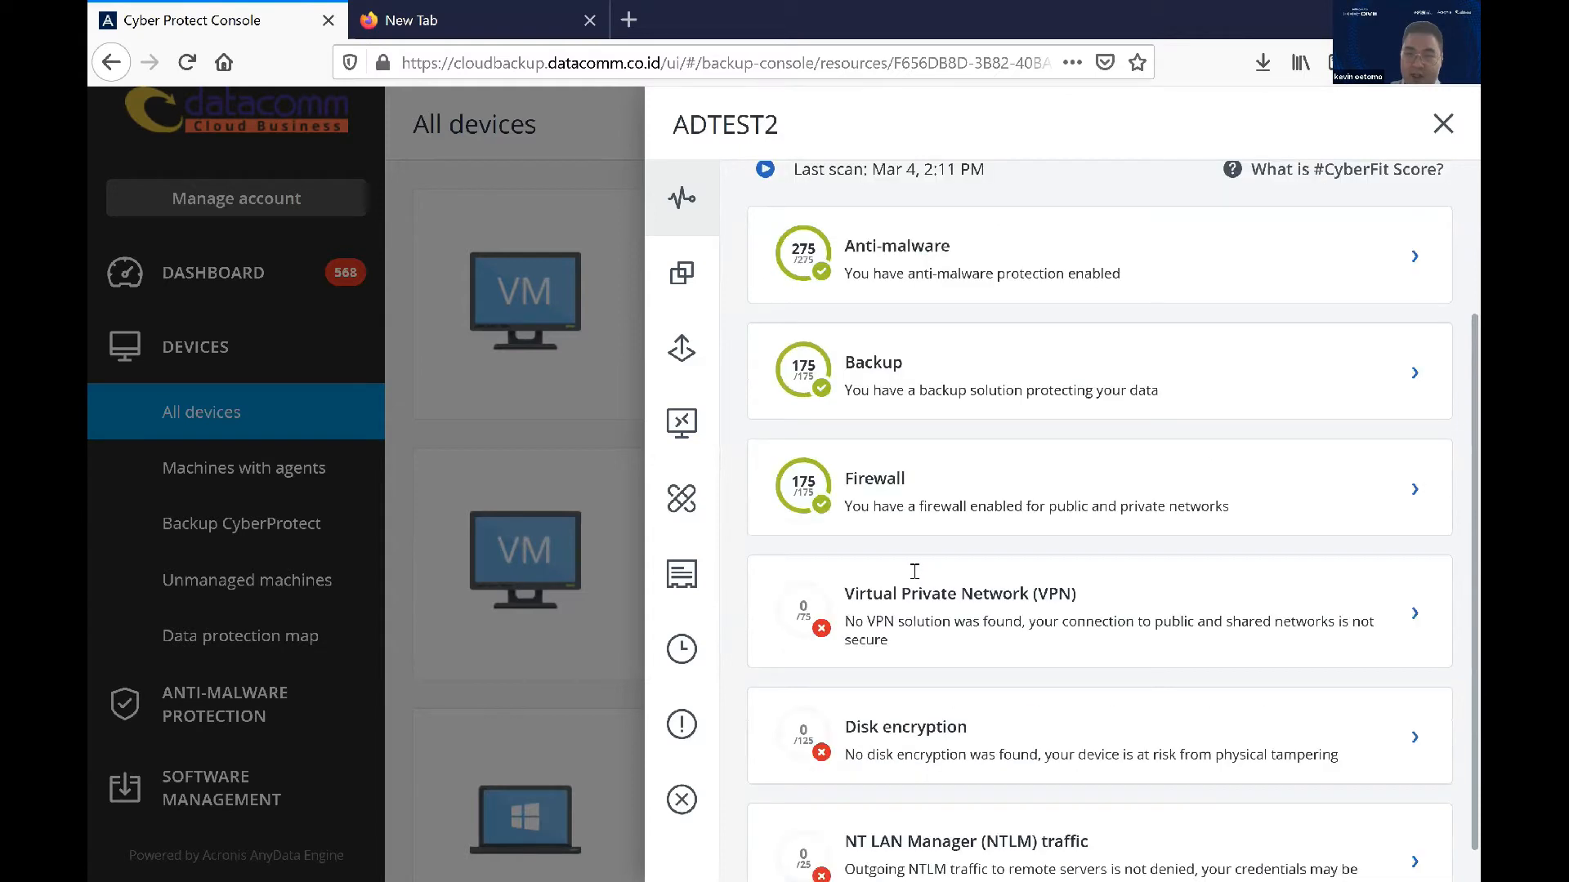
scroll(914, 571, "up", 3)
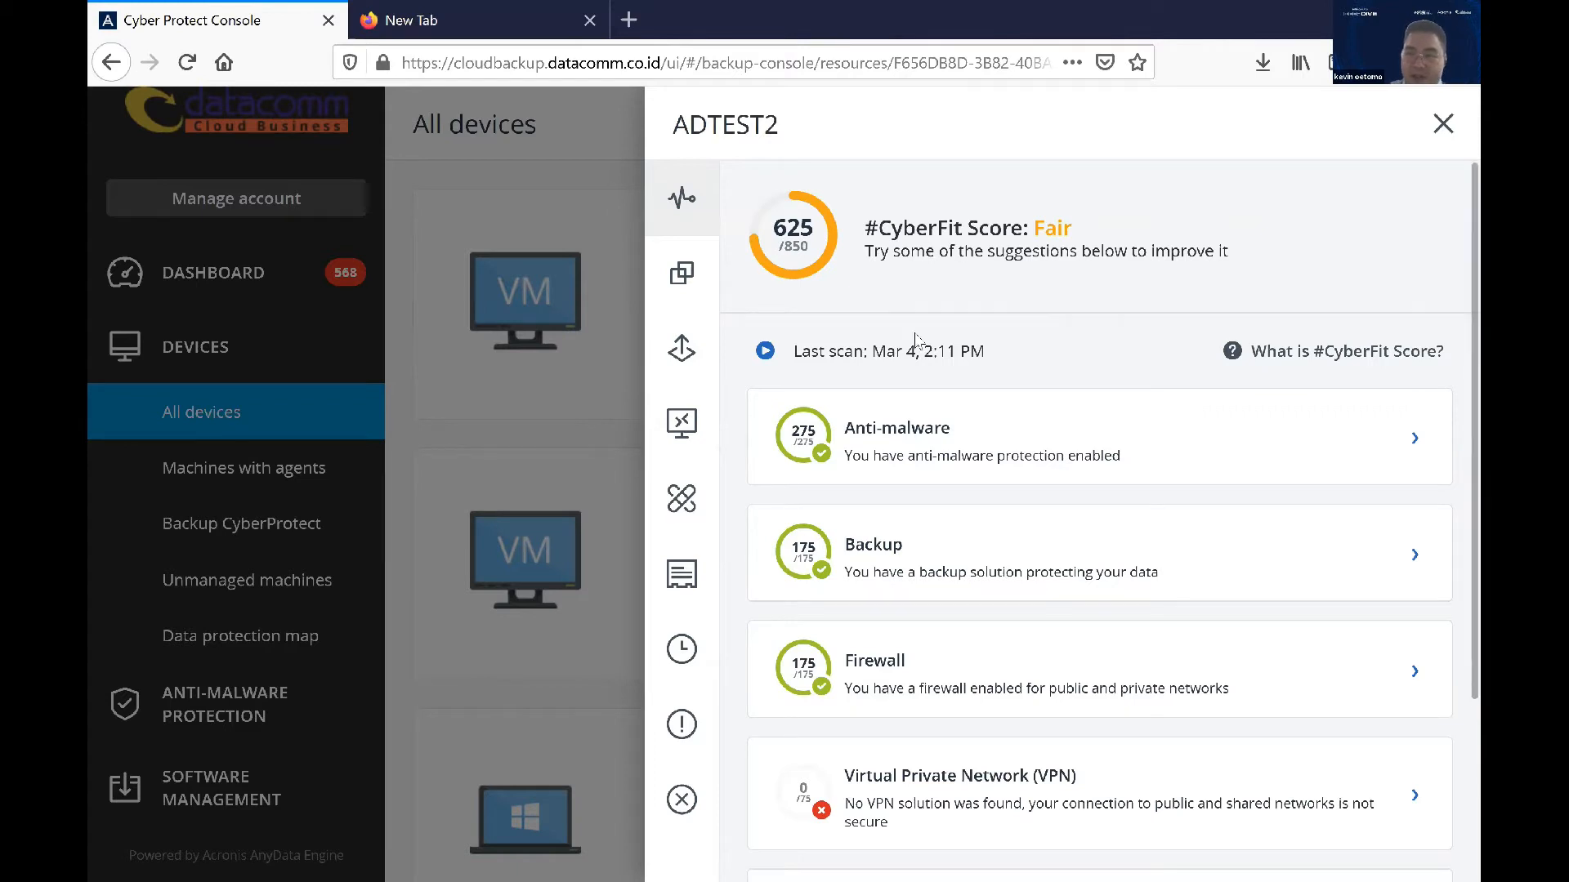
left_click(1443, 140)
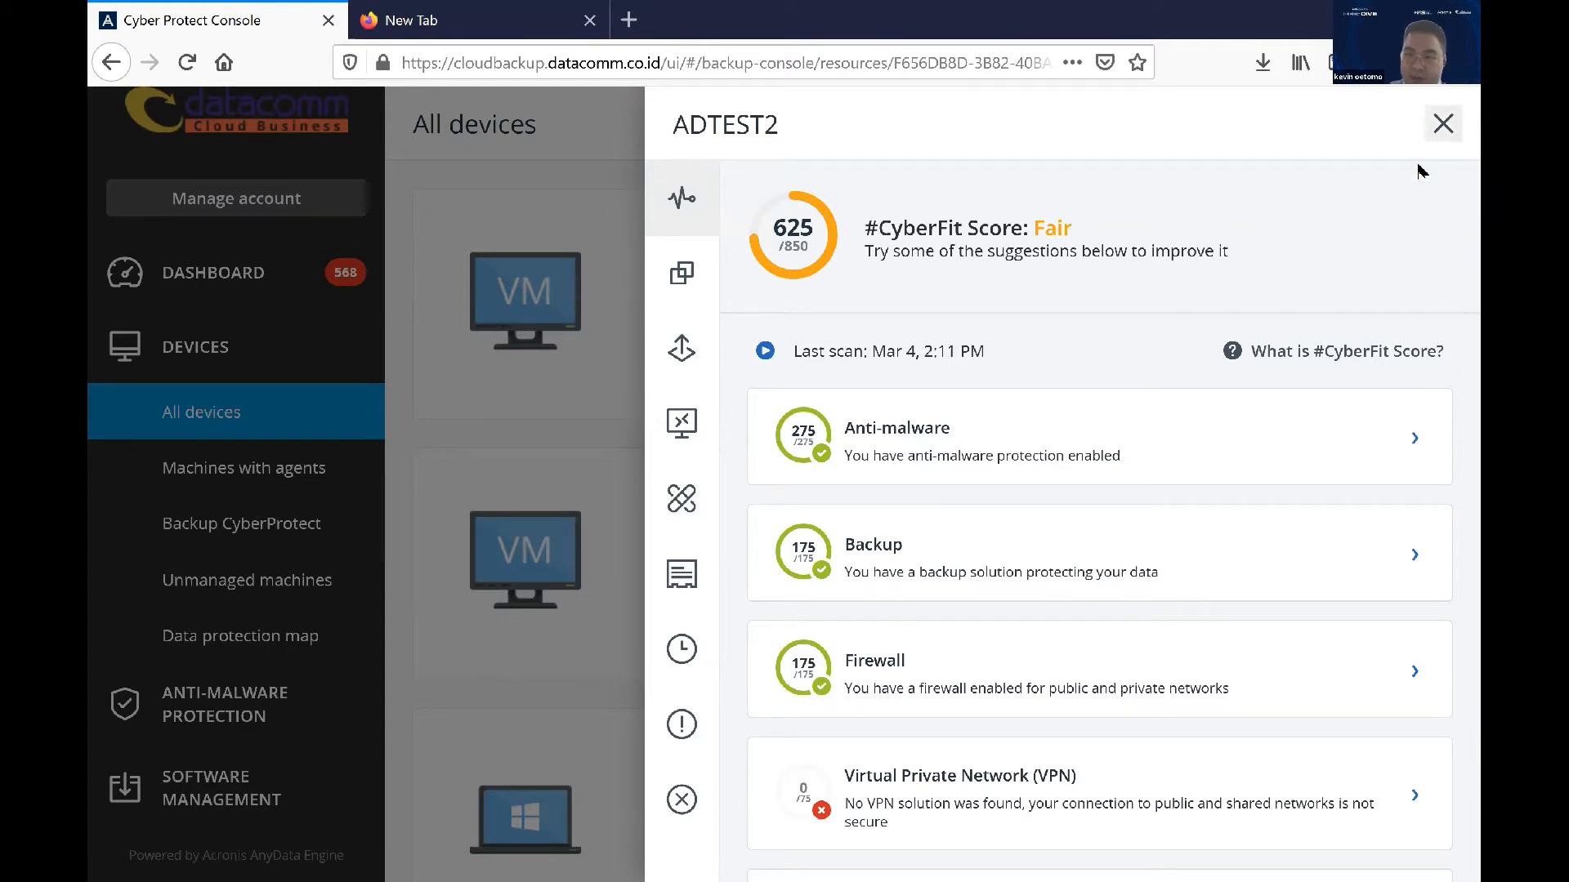
- Check the alerts for the ADTEST2 device and close its details
left_click(1410, 490)
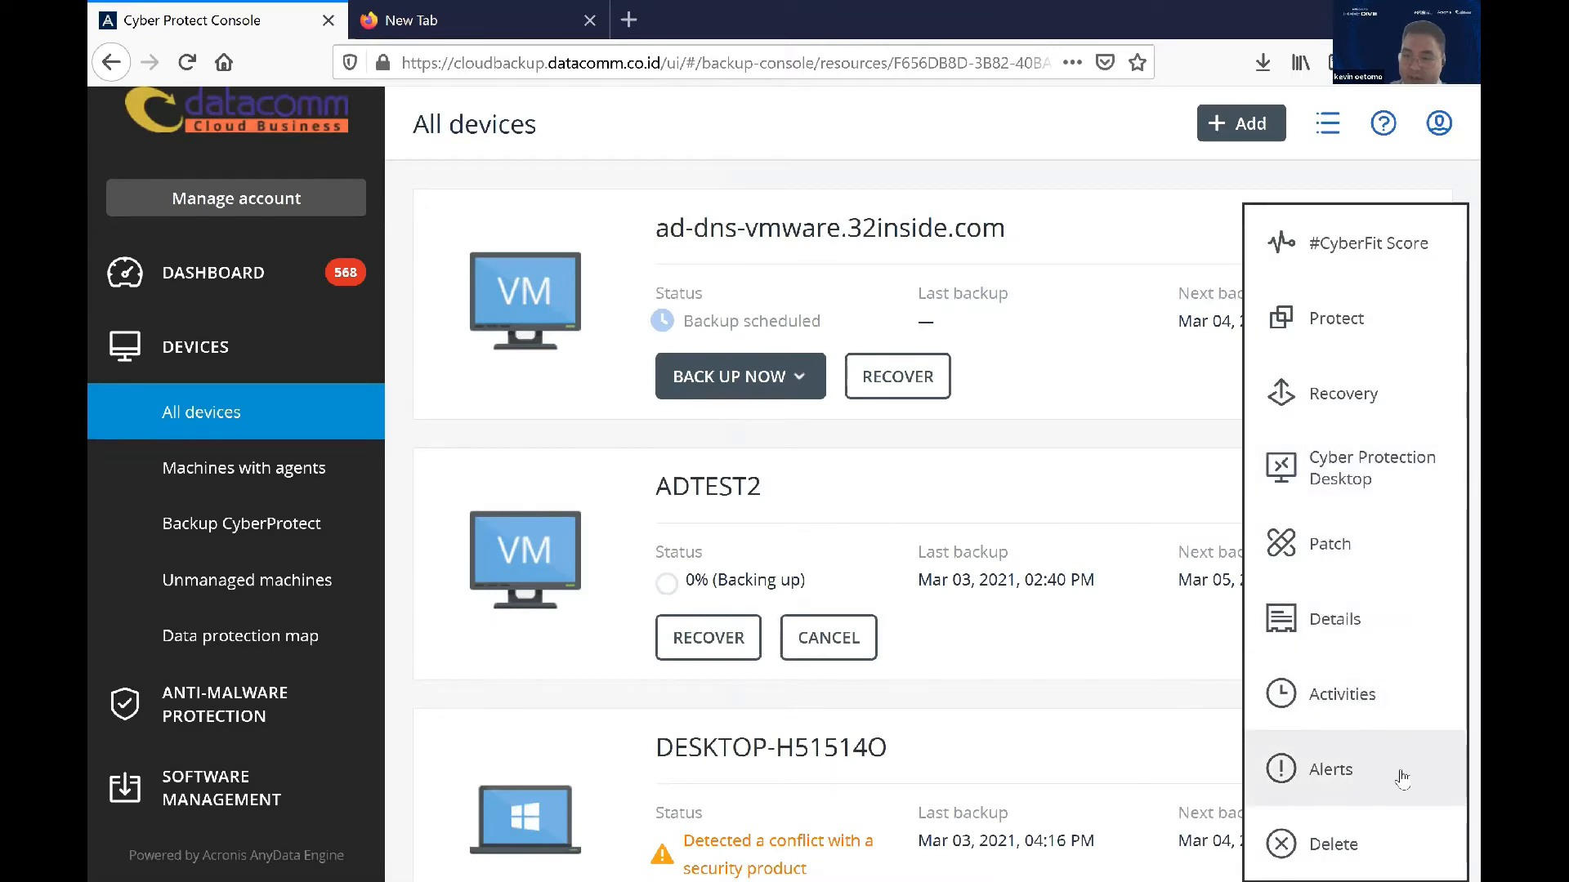
left_click(1310, 757)
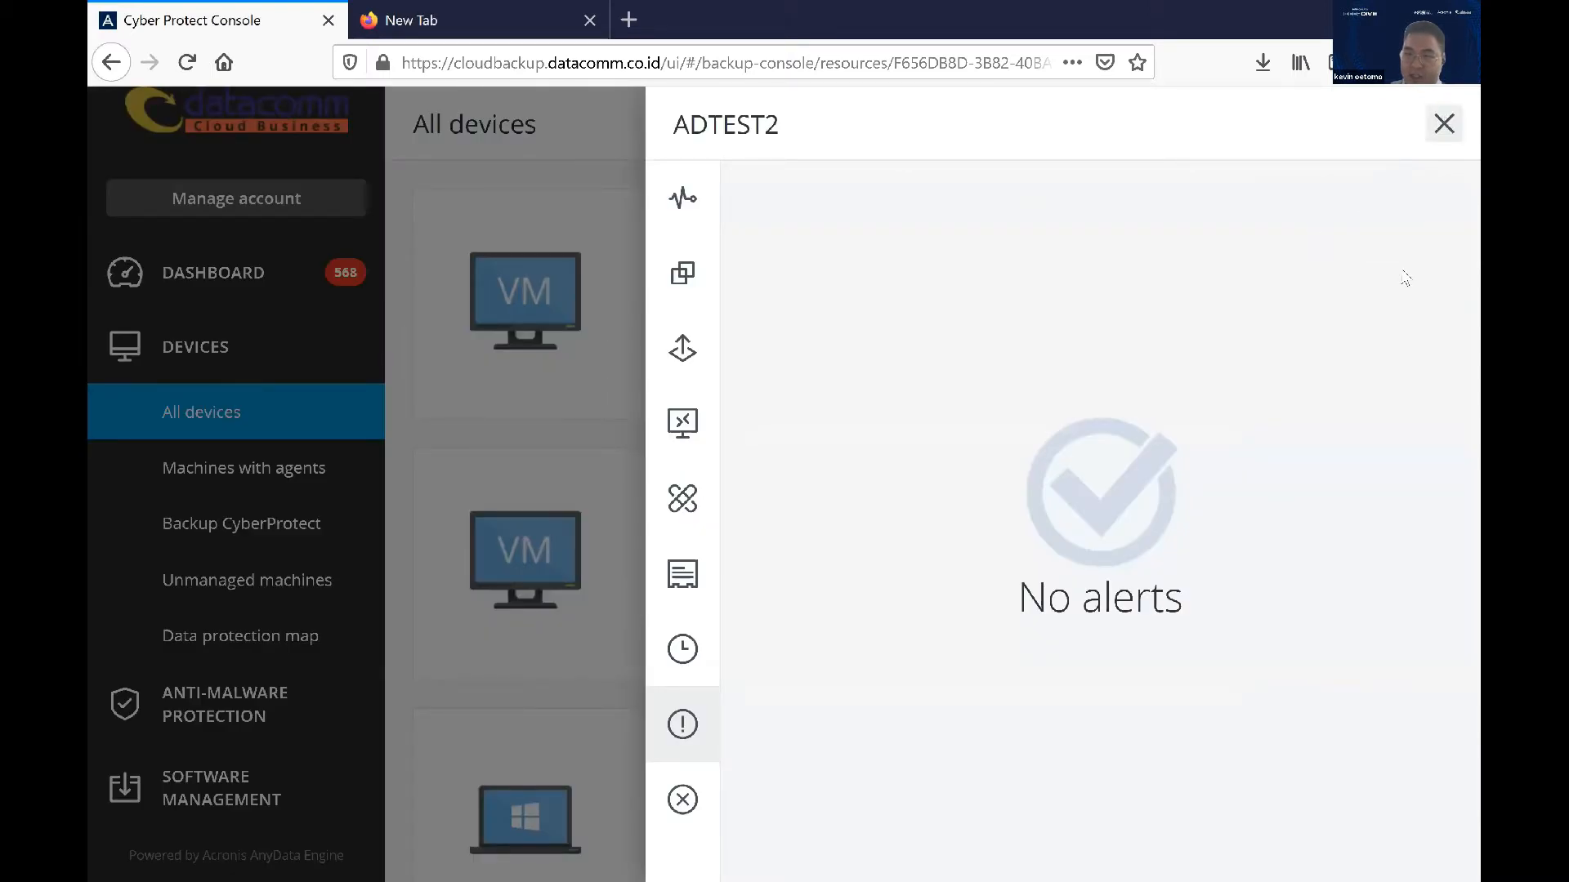
left_click(1445, 124)
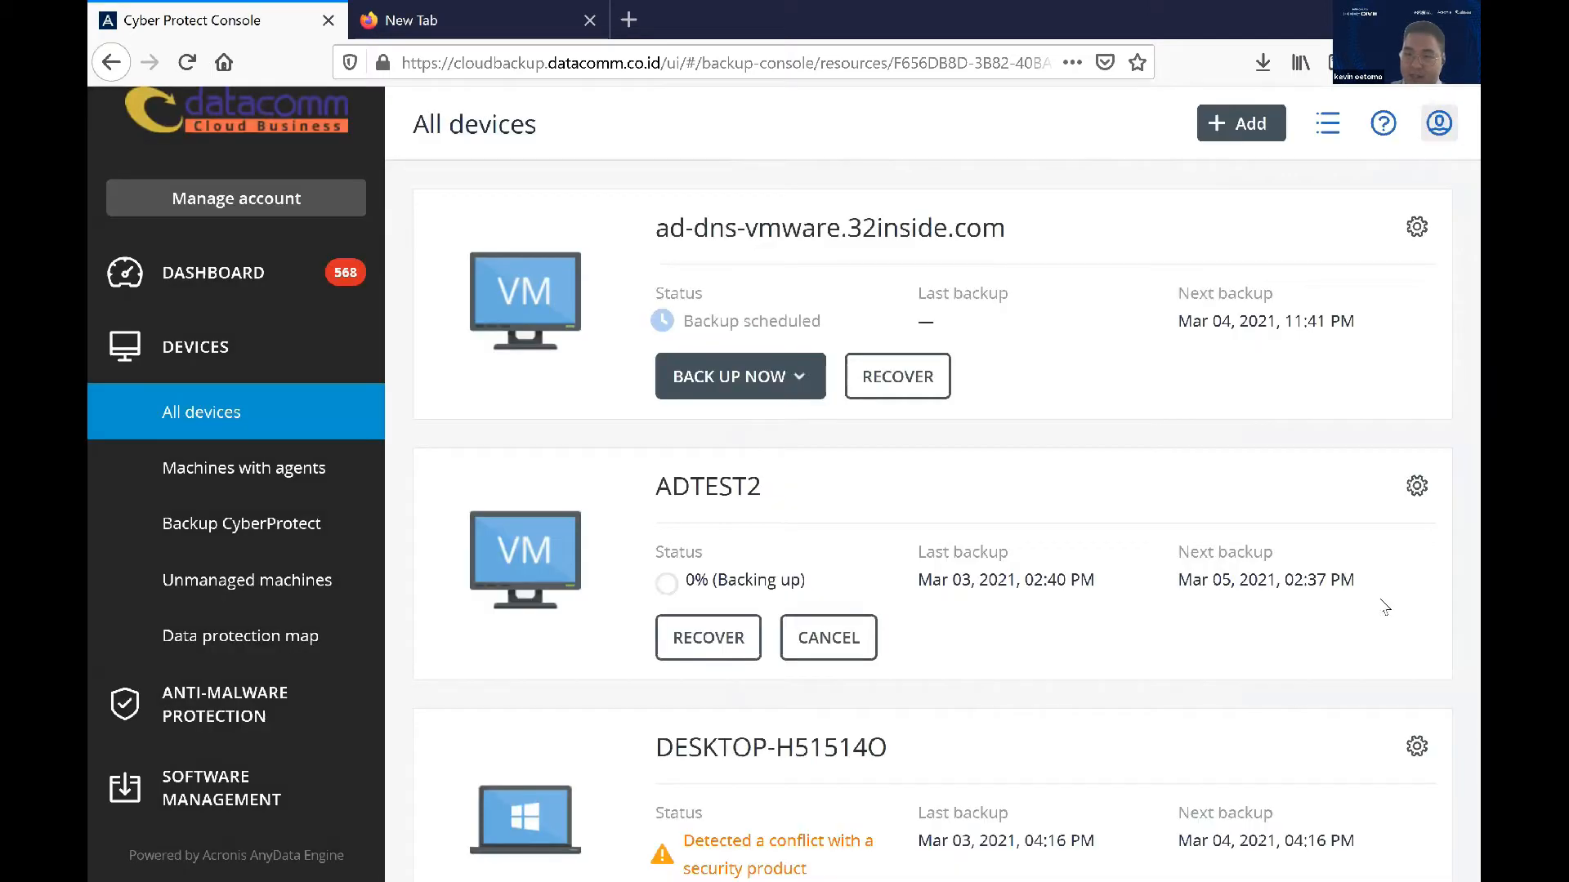
- Review the activity history of ADTEST2 back through the early March 2021 entries, and close it
left_click(1412, 490)
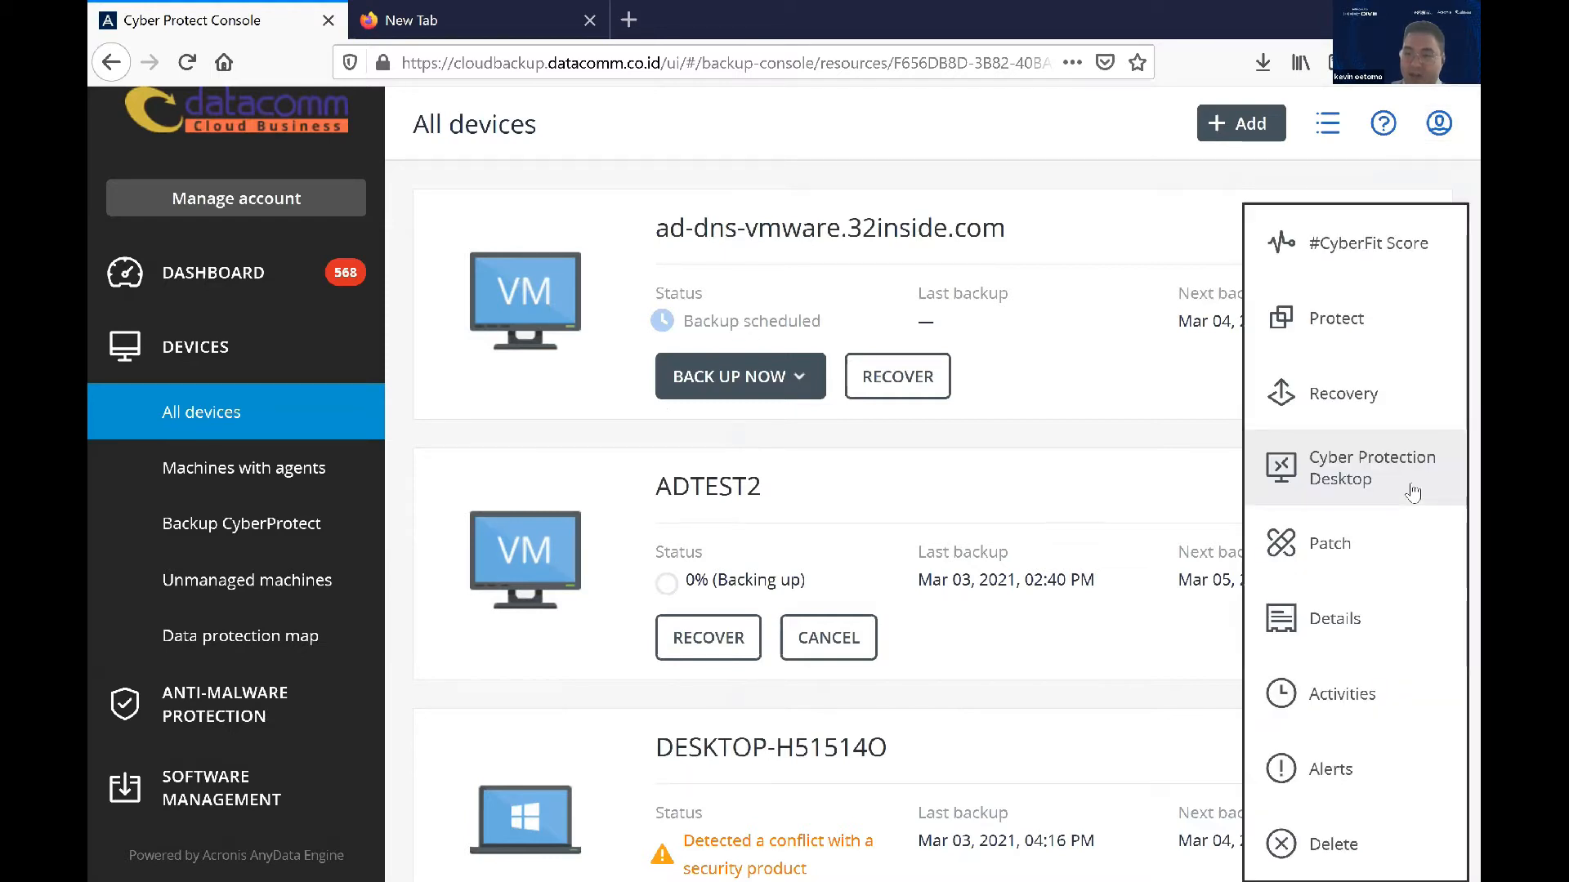
left_click(1342, 694)
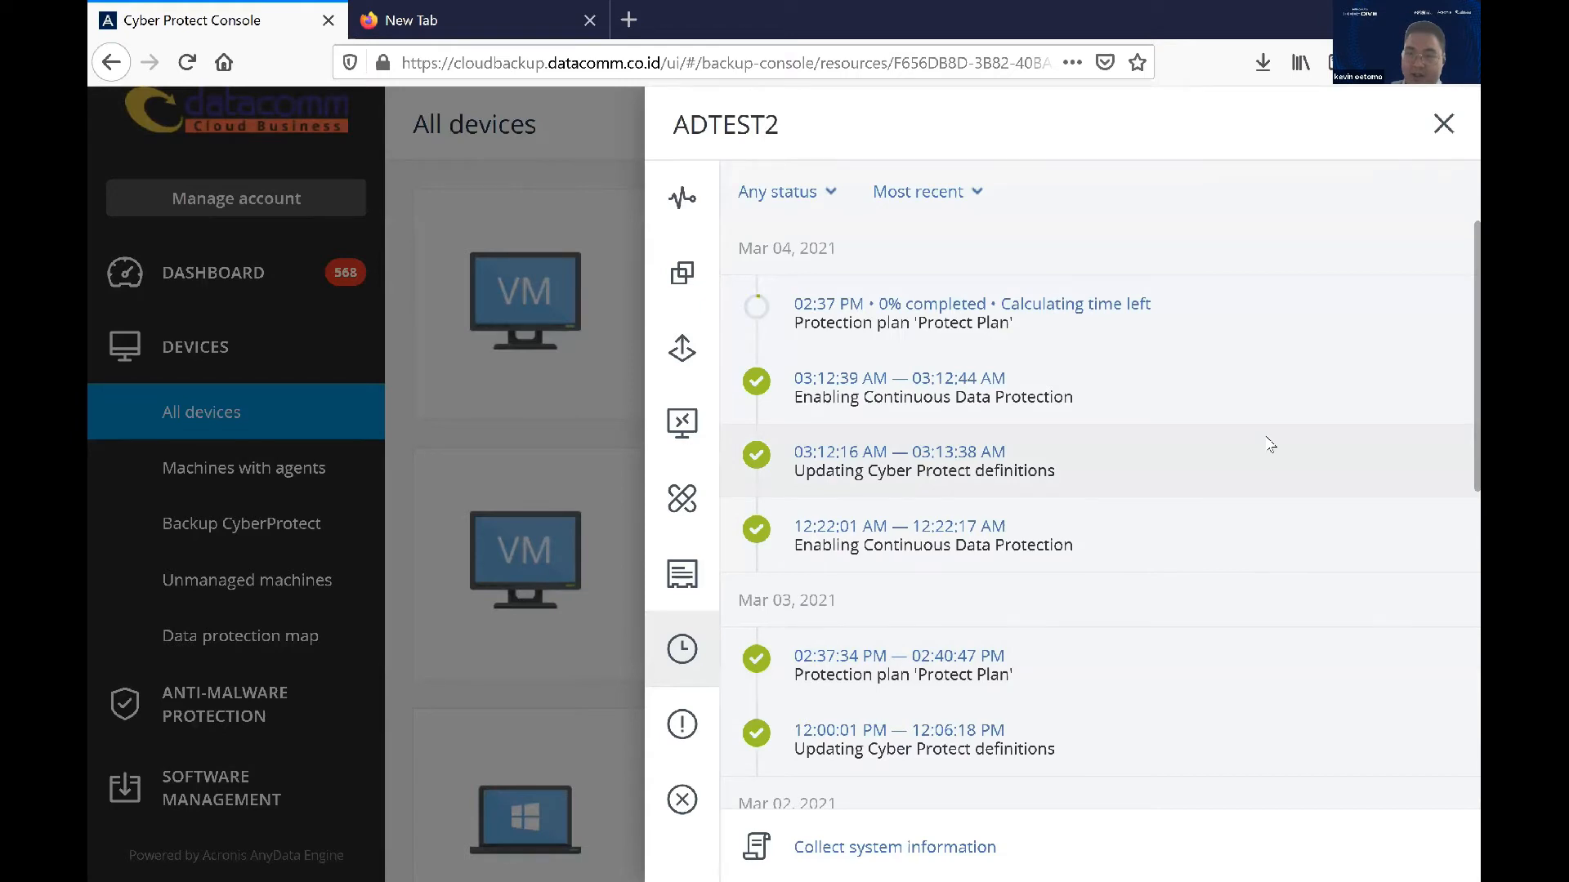
scroll(1270, 445, "down", 3)
scroll(1268, 446, "down", 4)
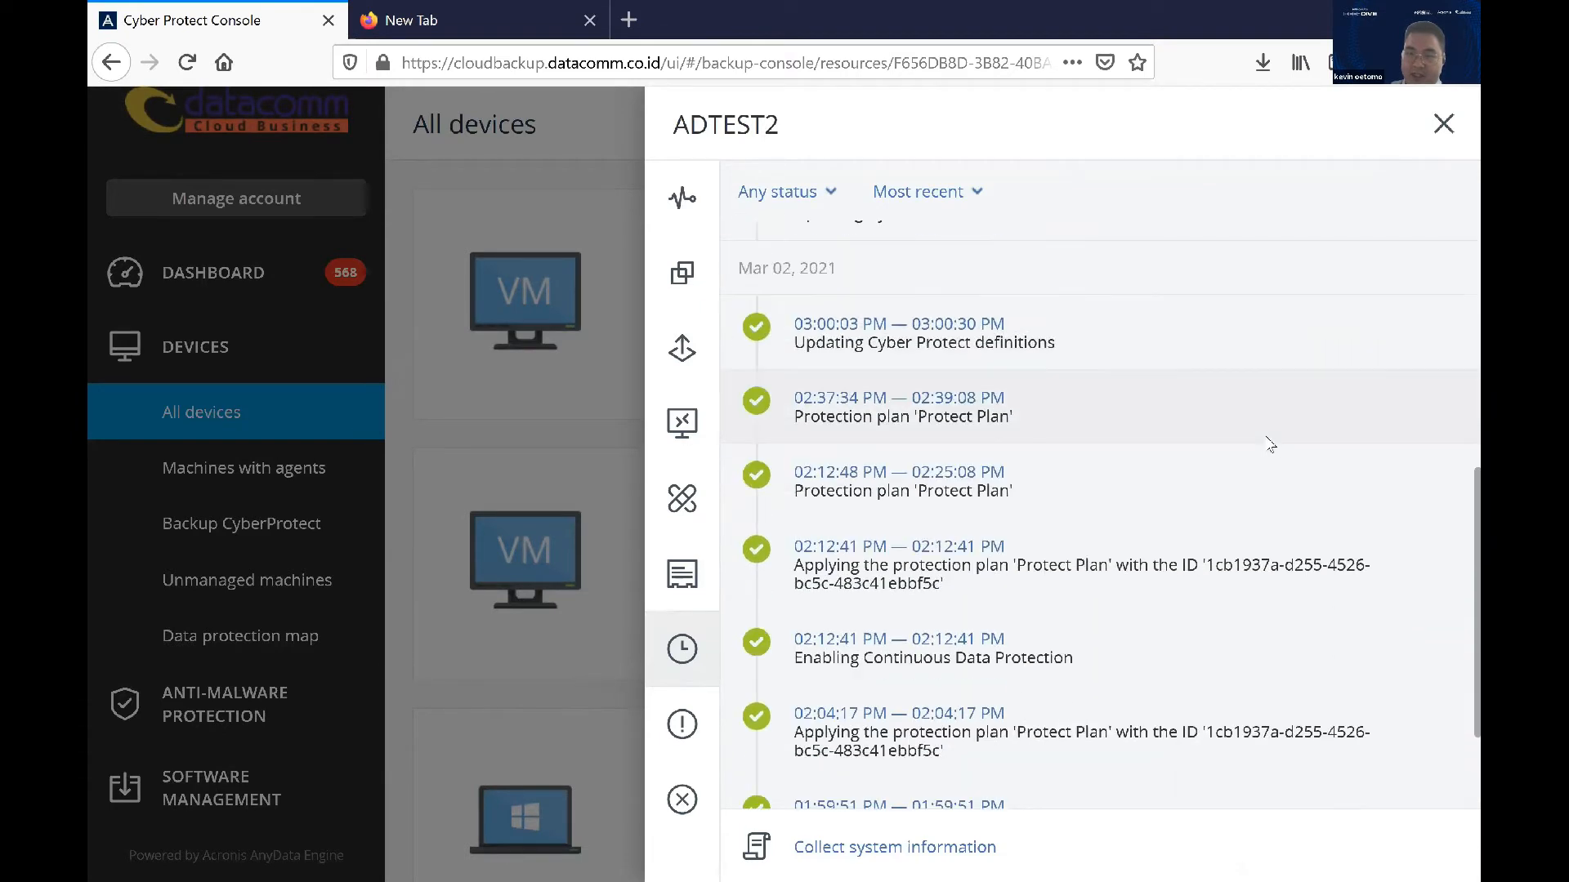
scroll(1270, 445, "down", 1)
scroll(1268, 445, "down", 1)
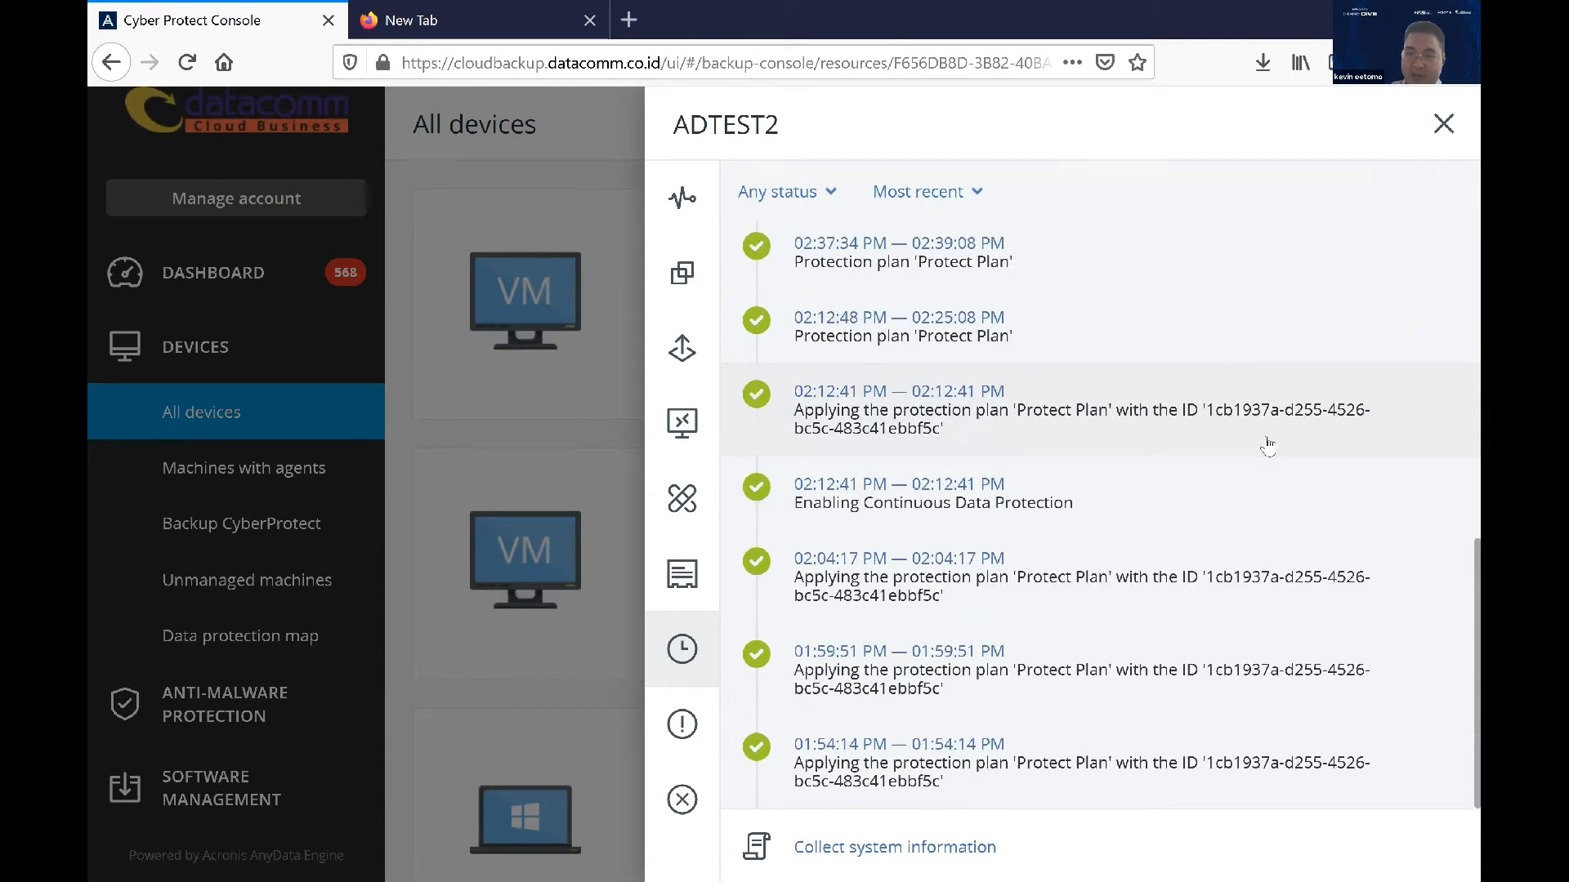
scroll(1268, 445, "up", 2)
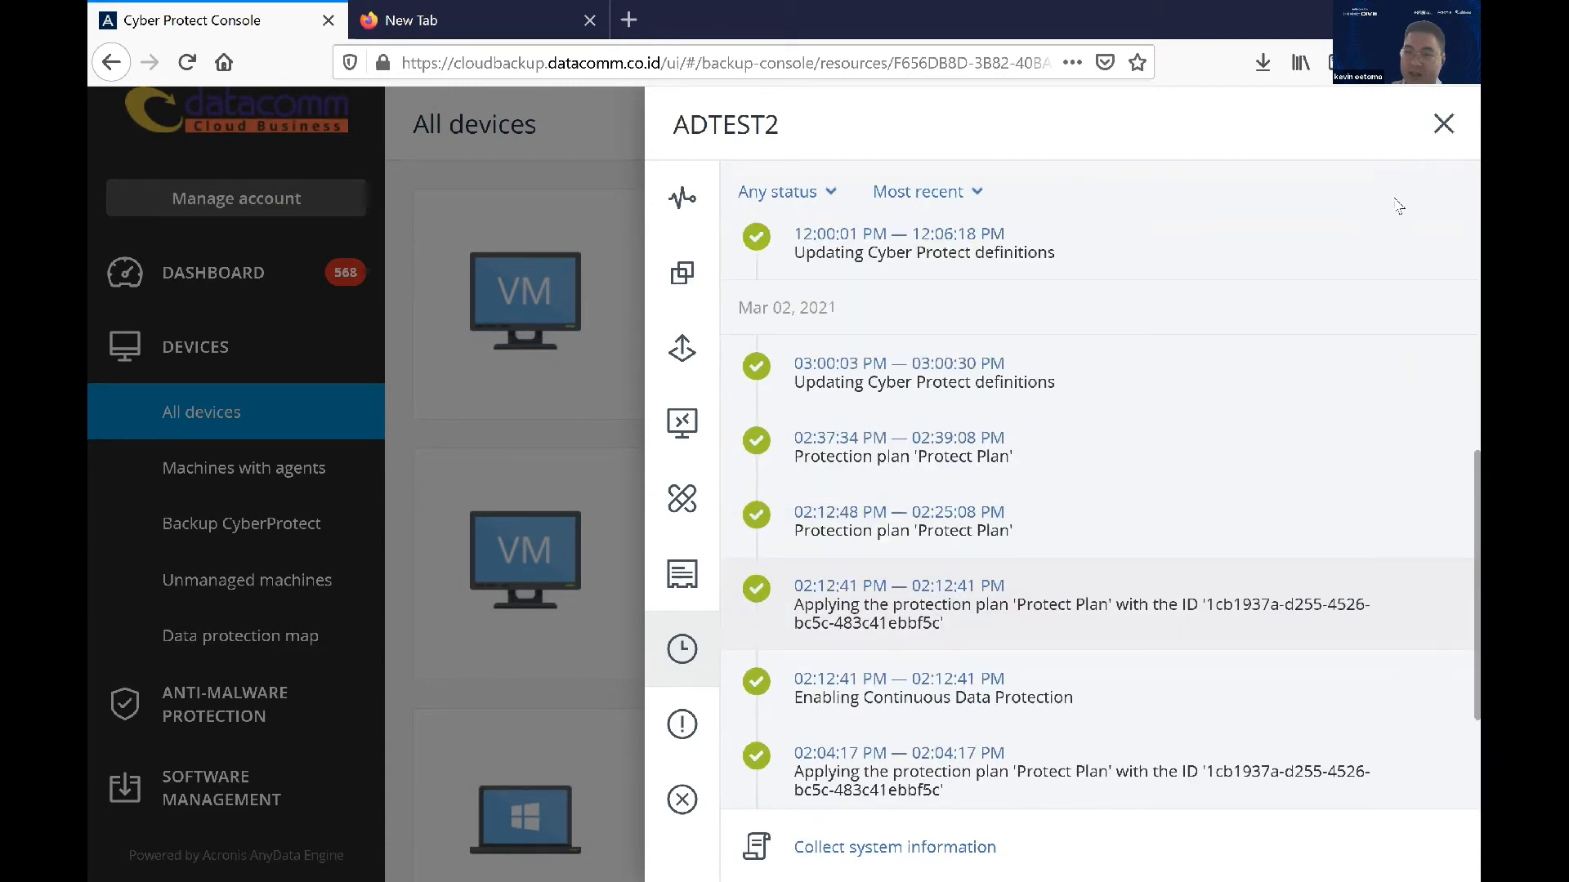
left_click(1444, 123)
- Start a new protection plan for ADTEST2 and collapse its Backup settings to show the other modules
left_click(1415, 487)
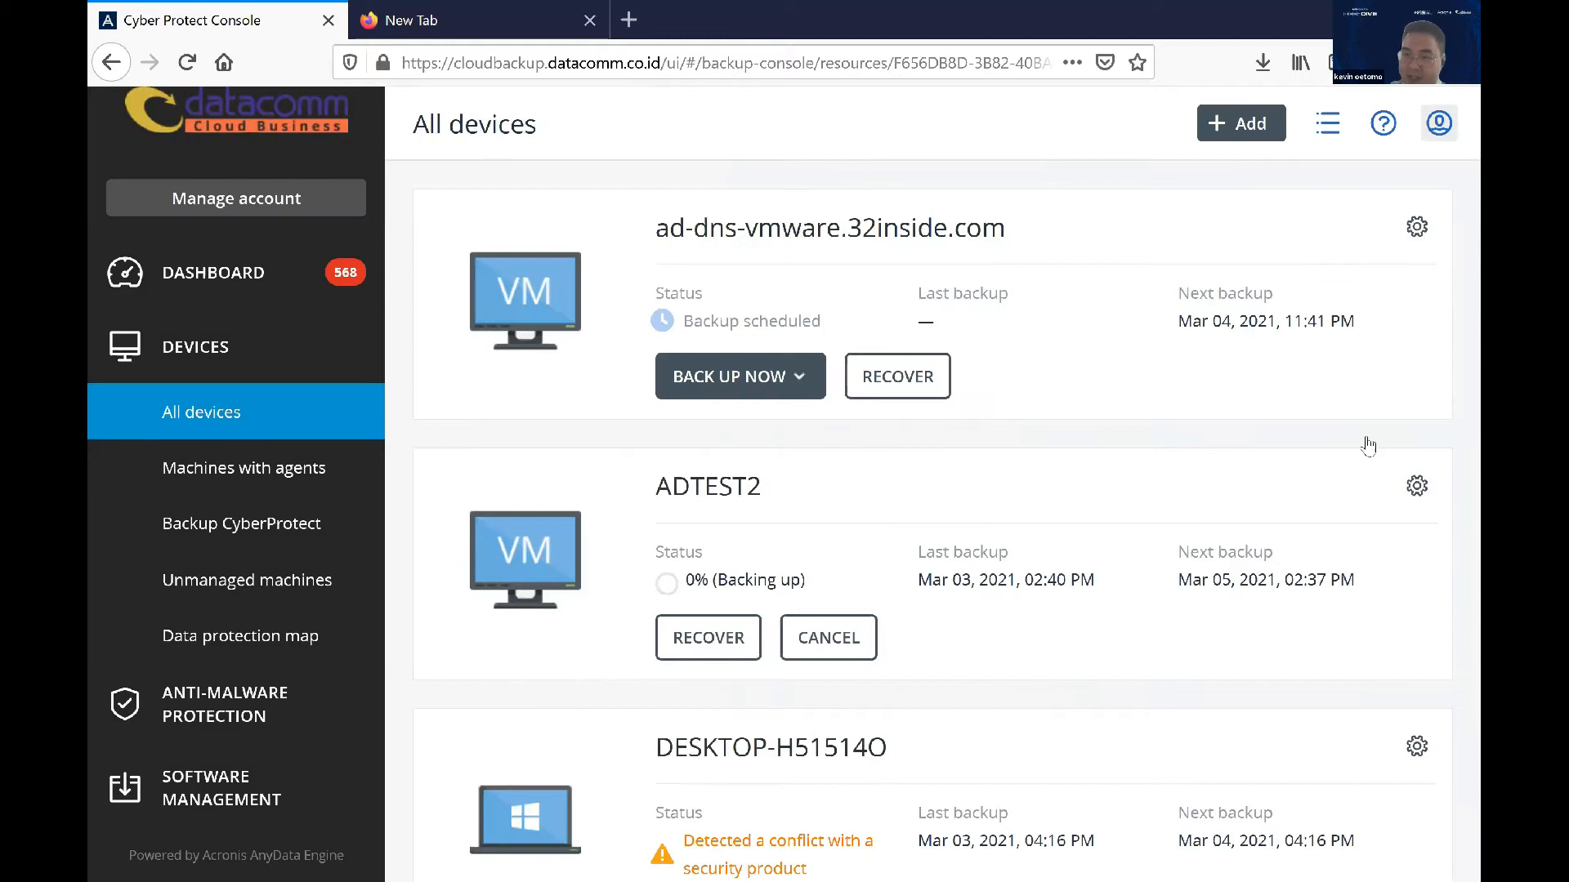
left_click(1356, 337)
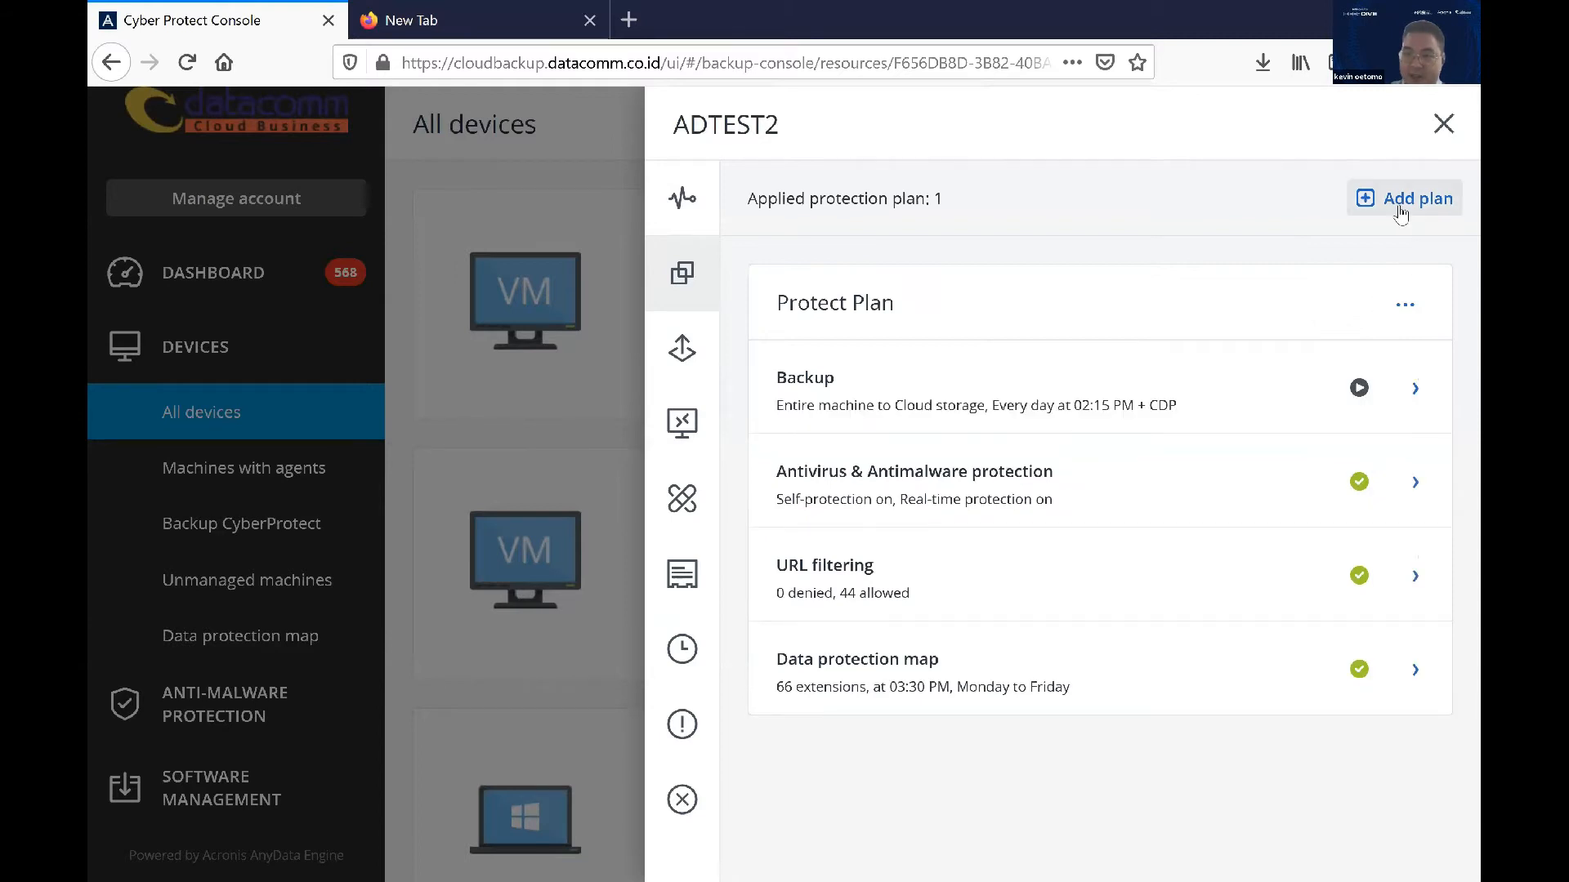
left_click(1402, 204)
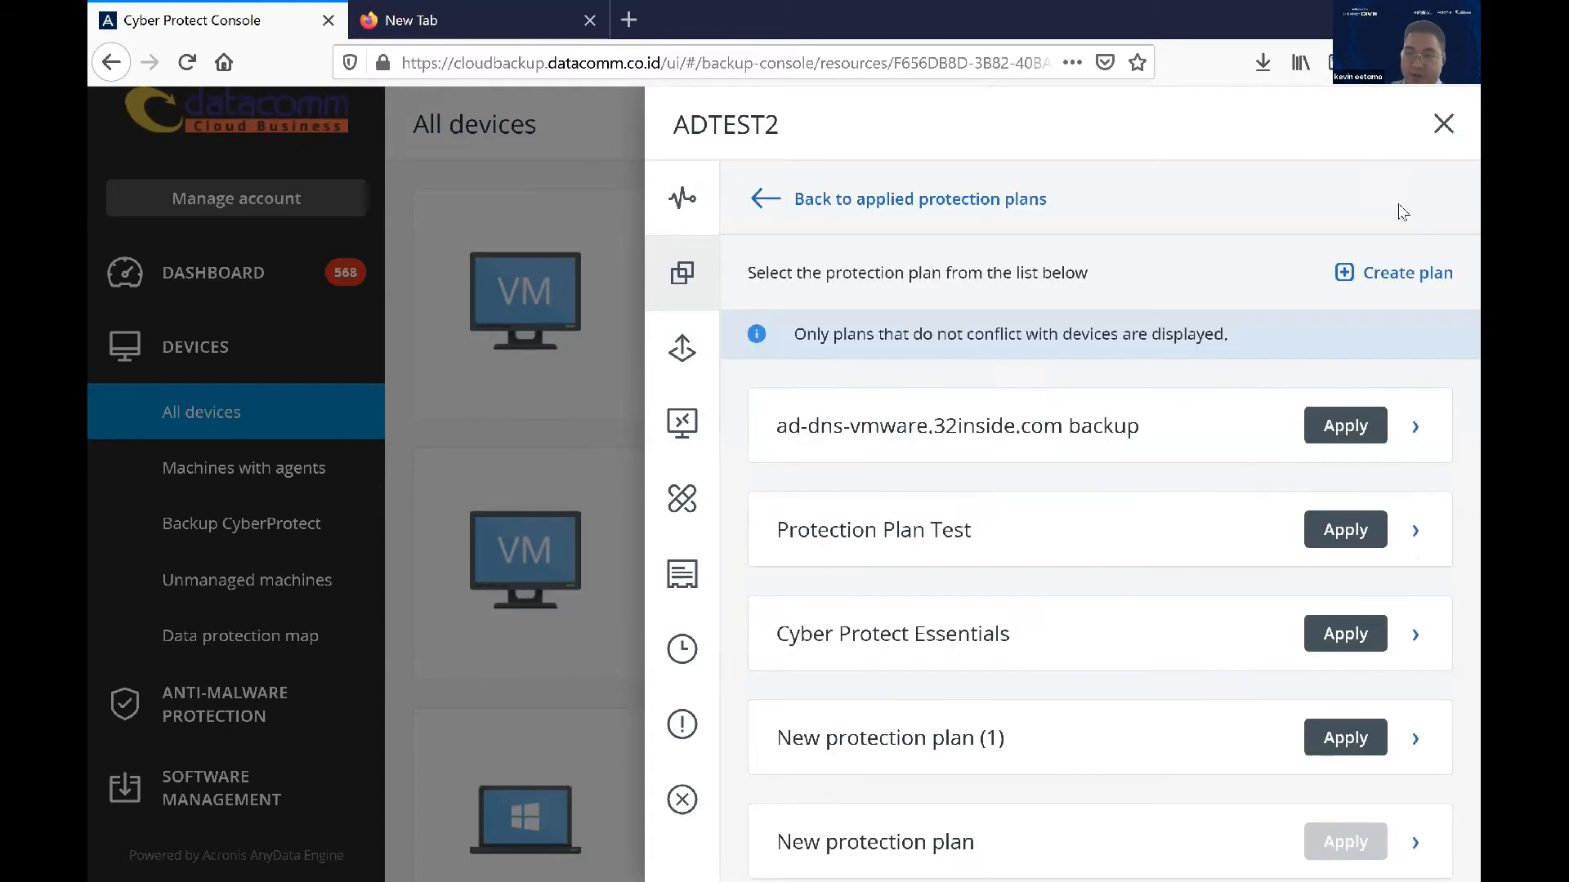
left_click(1393, 281)
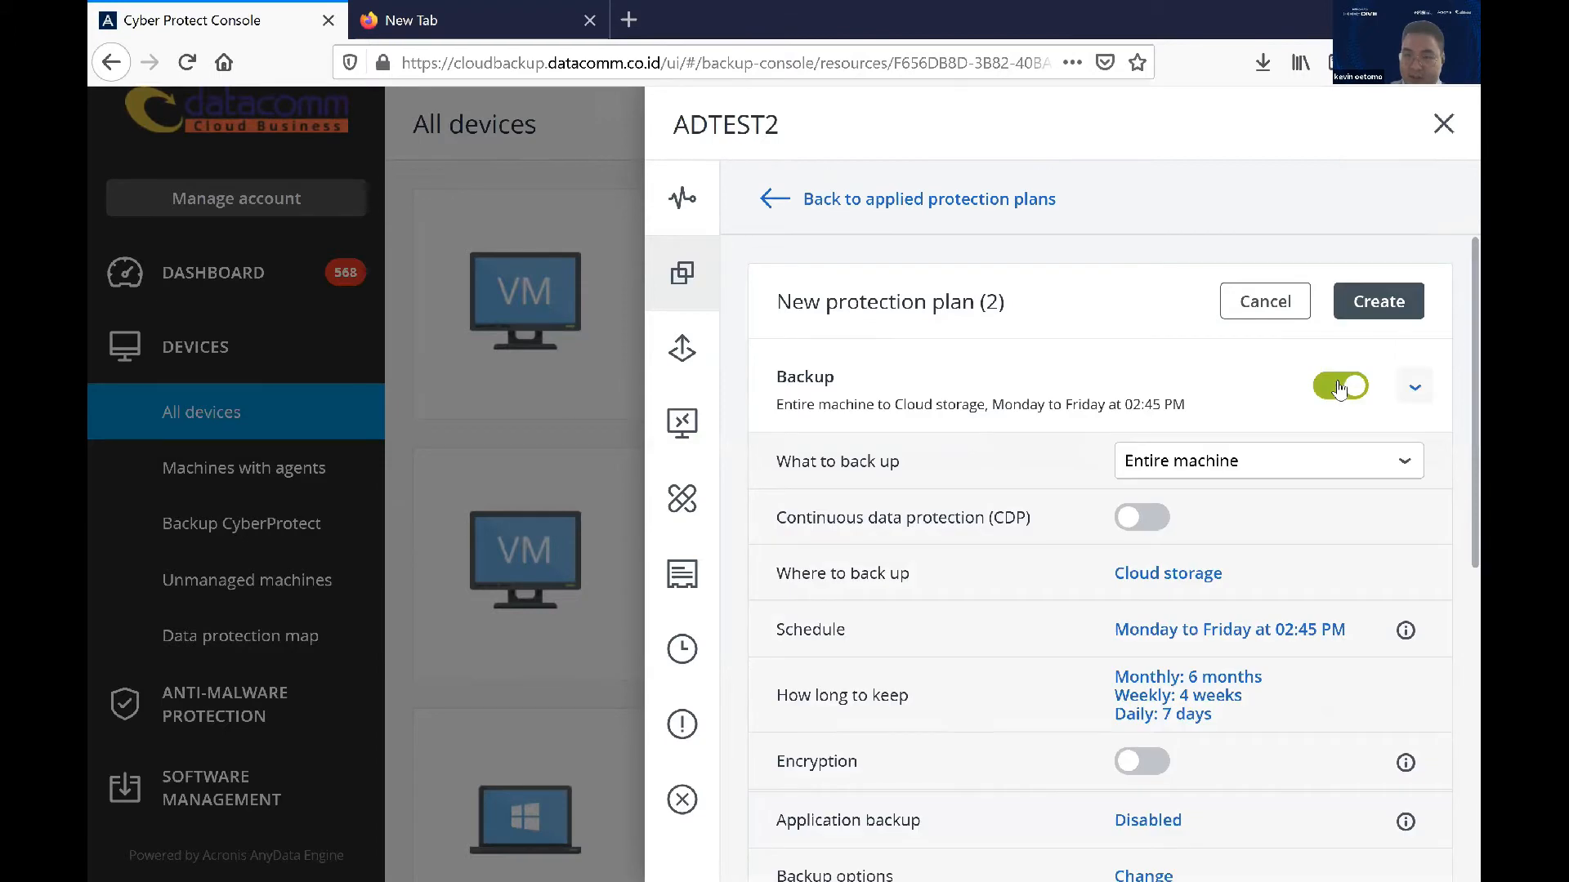
scroll(1340, 388, "down", 2)
left_click(1407, 258)
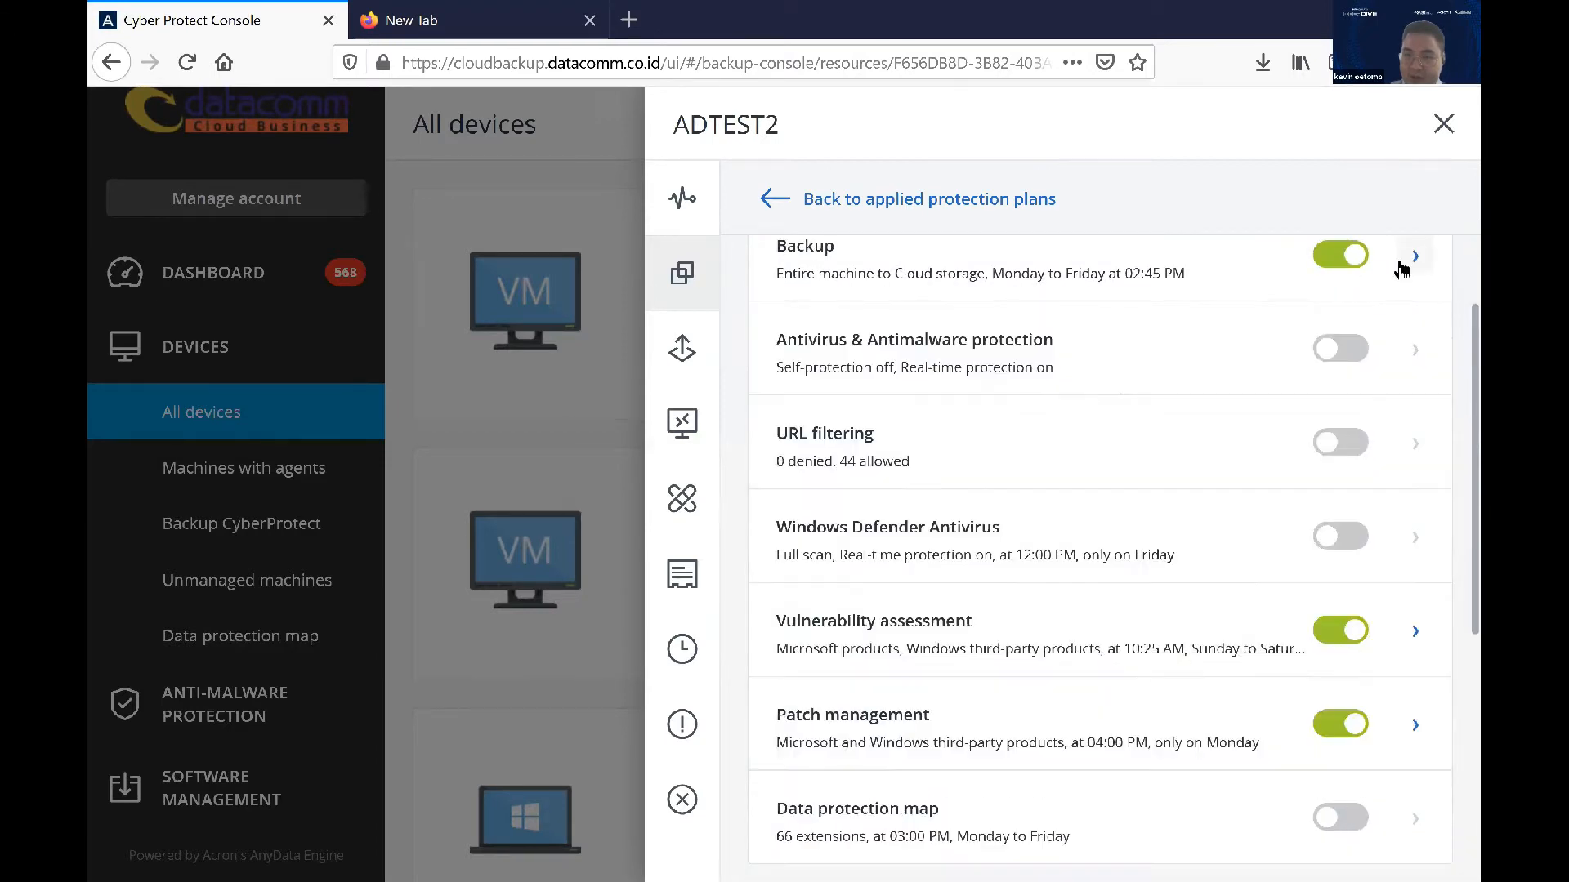
- Enable Antivirus & Antimalware protection in the new plan and review its settings
left_click(1347, 357)
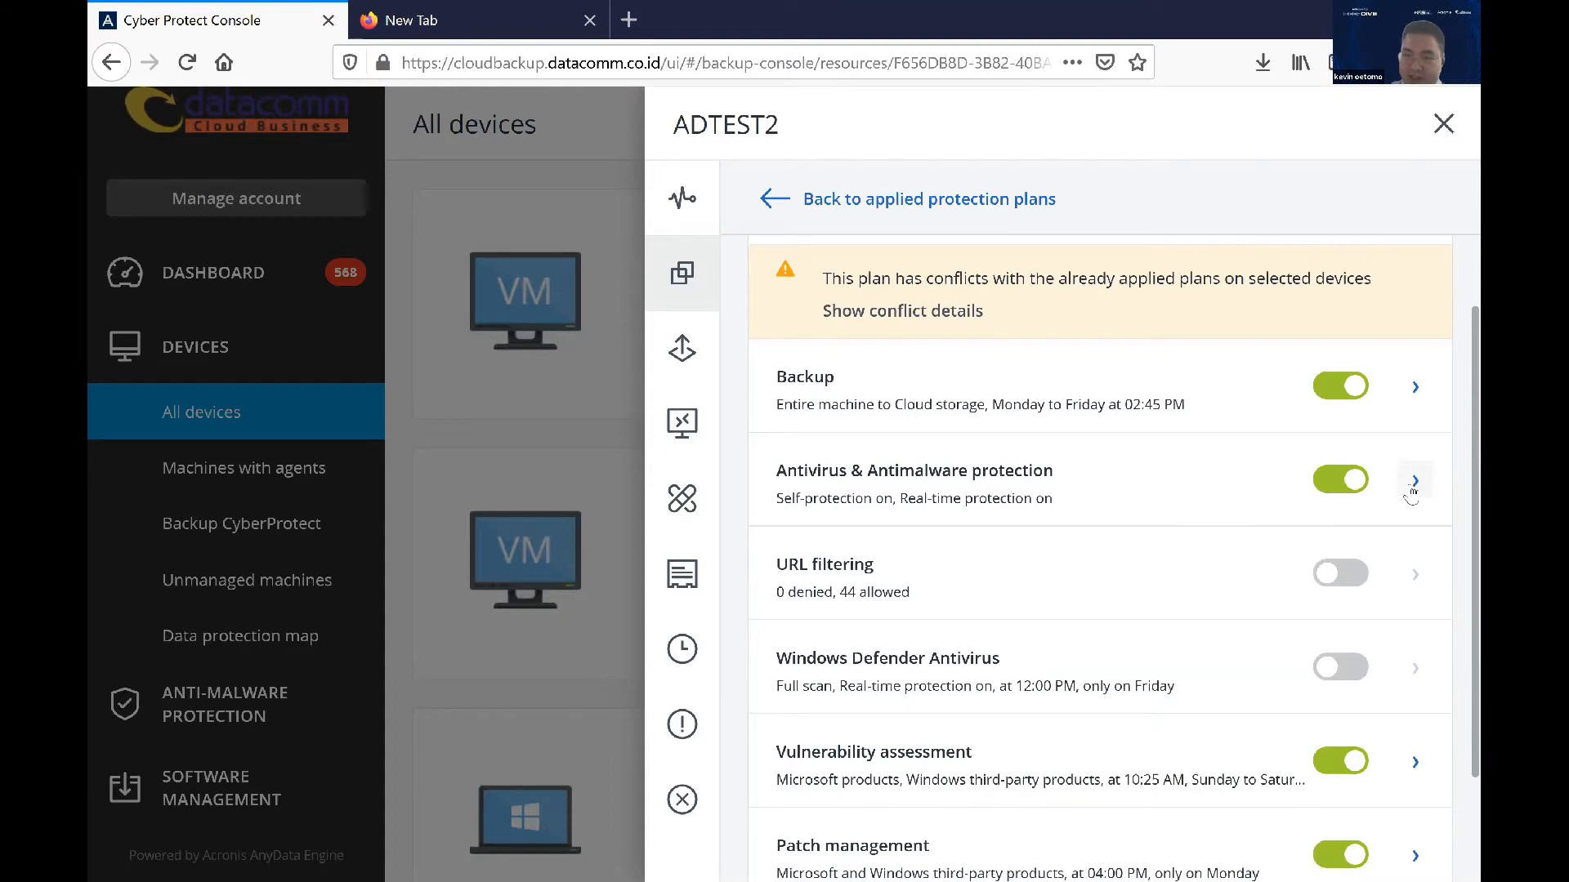
left_click(1414, 483)
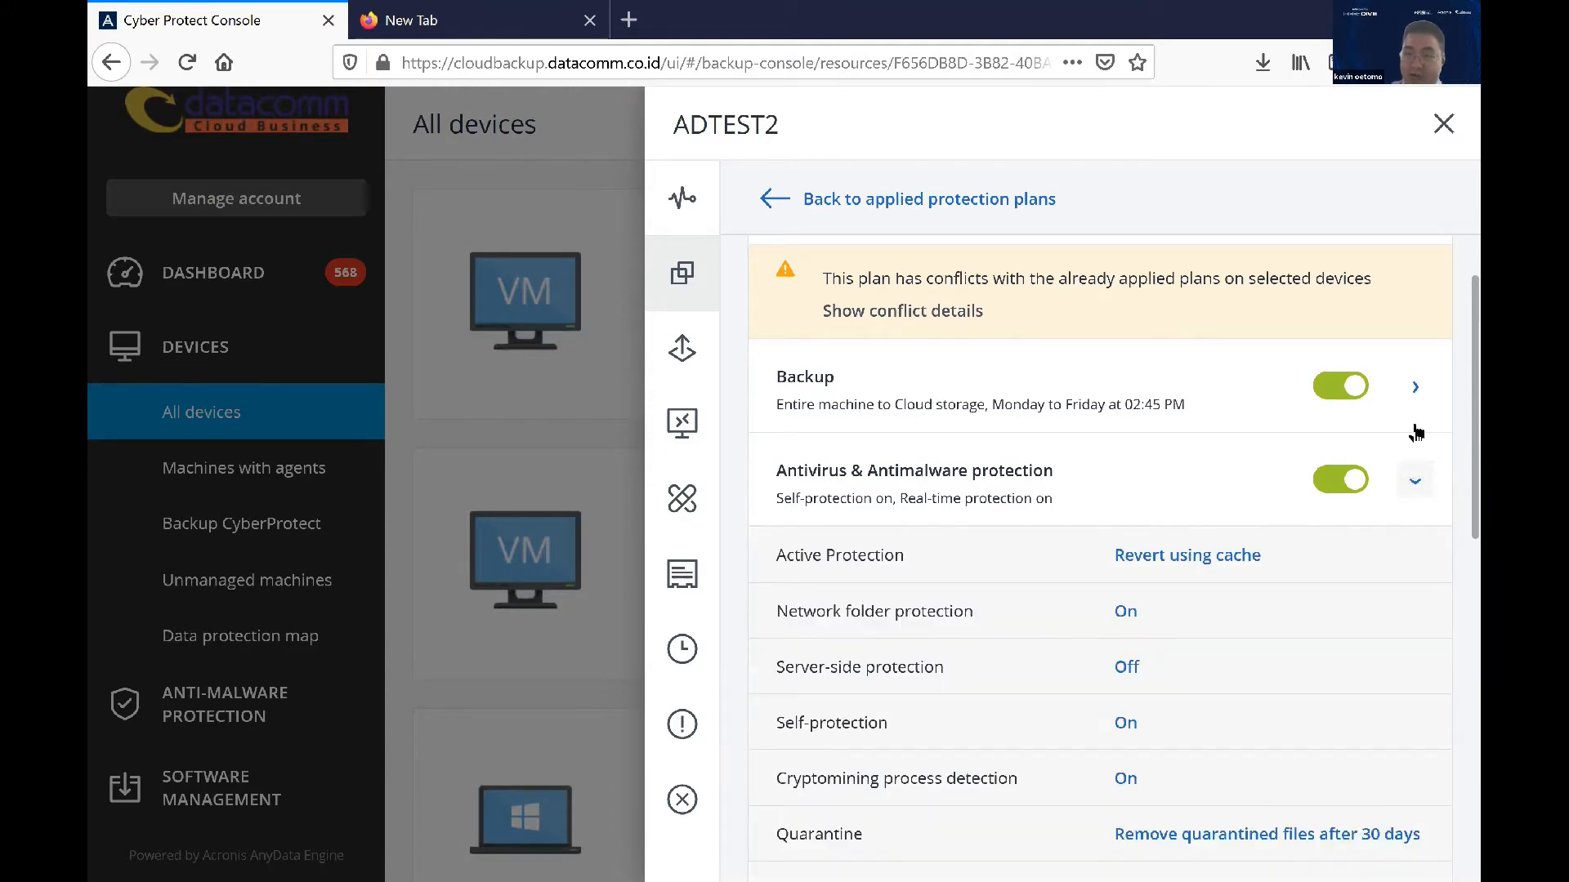
scroll(1414, 433, "down", 2)
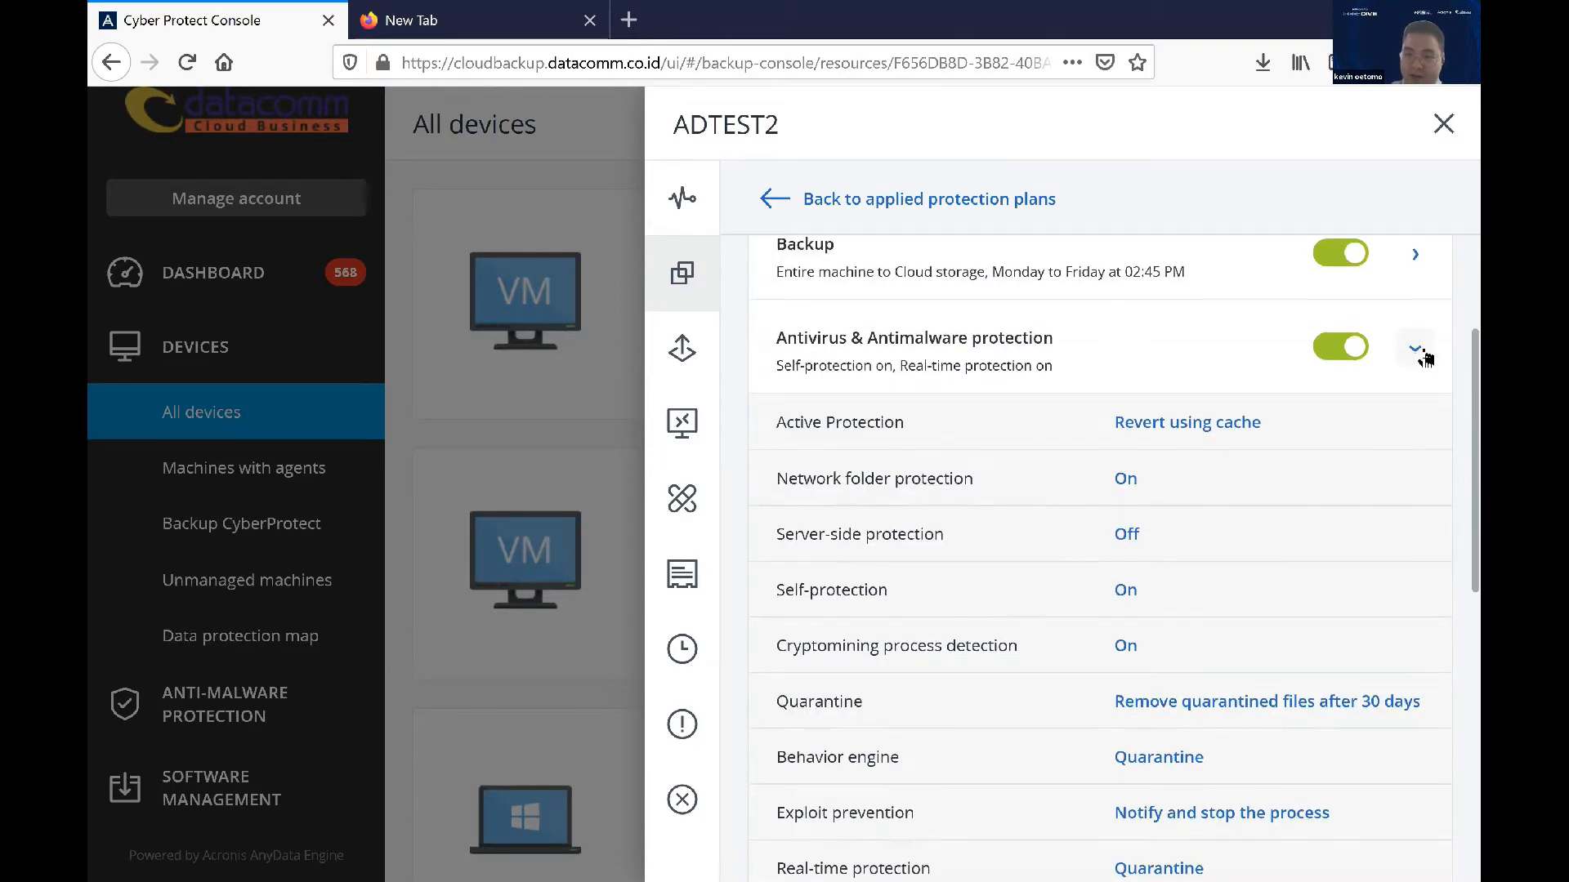
scroll(1422, 360, "down", 4)
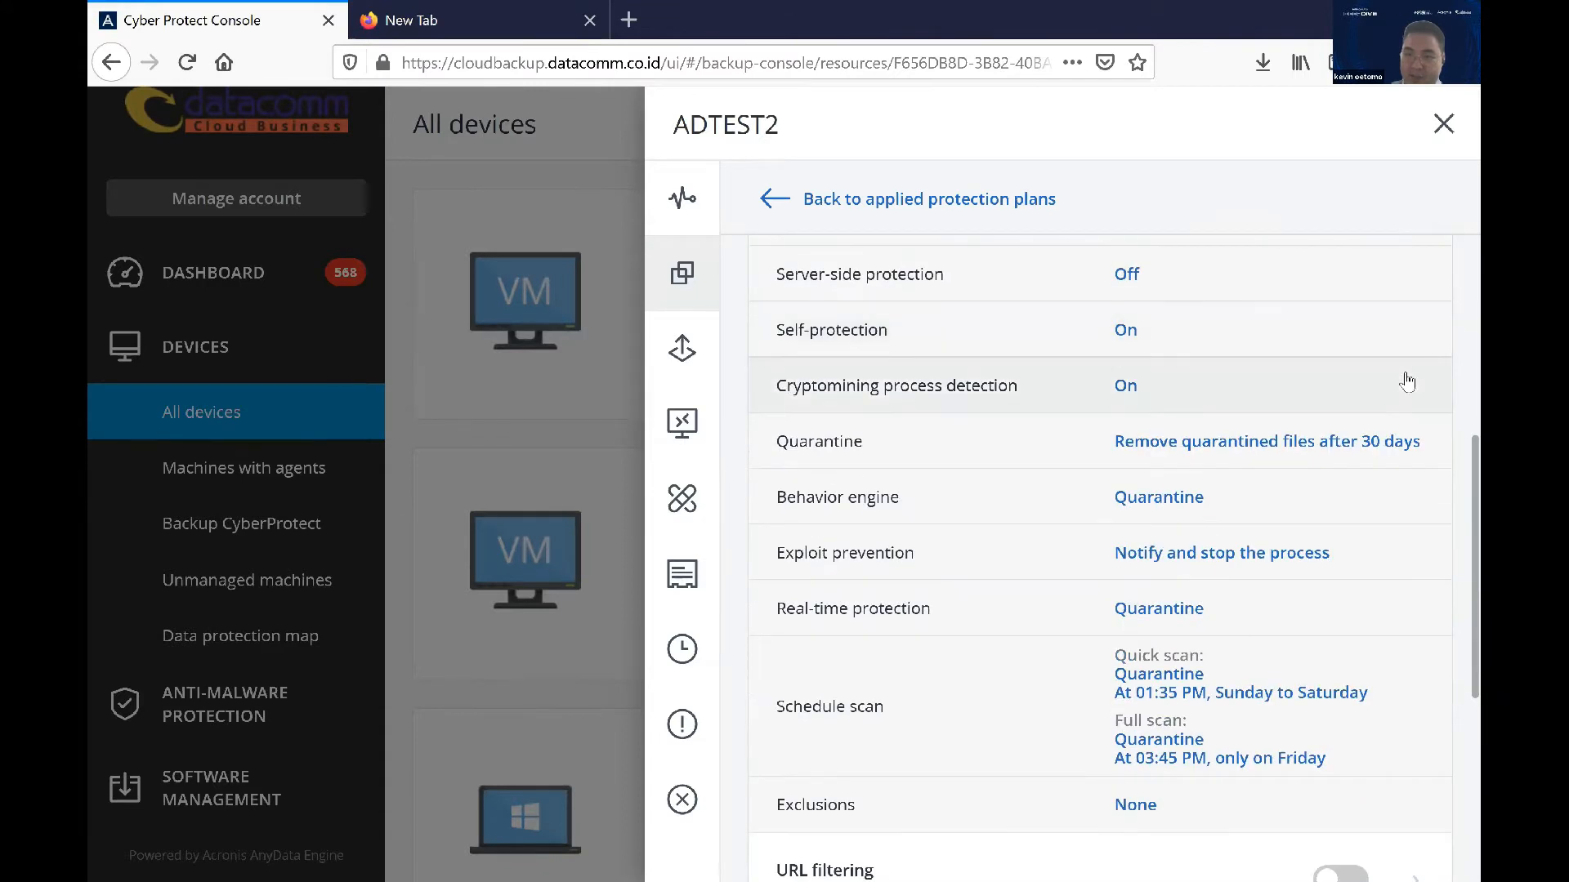
scroll(1407, 381, "up", 4)
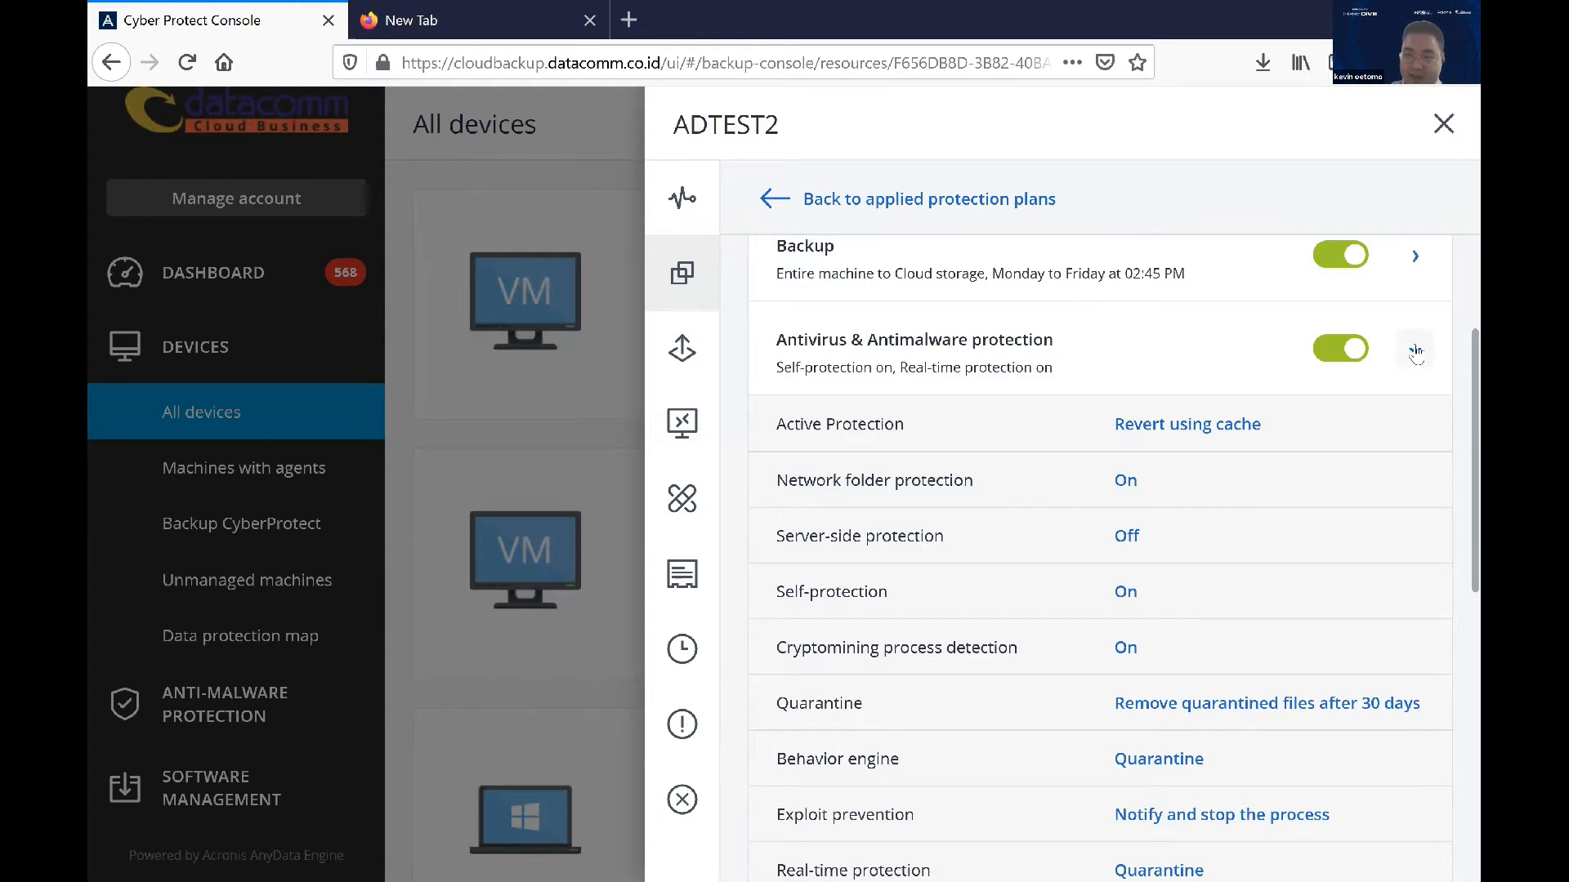
left_click(1416, 351)
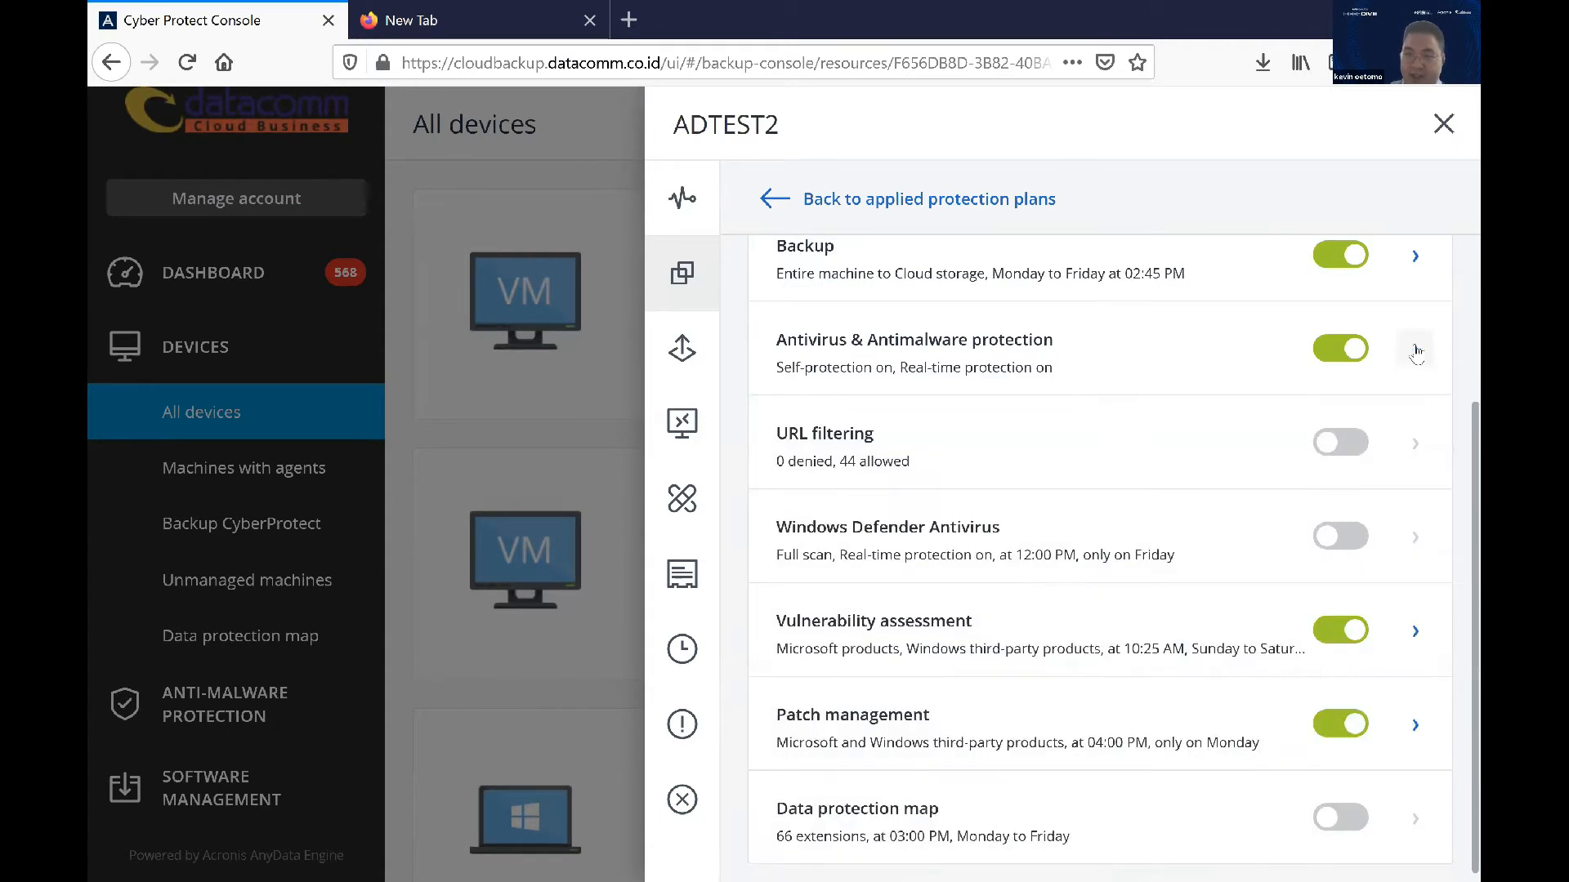
- Enable URL filtering in the new plan and review its access, category and exclusion settings
left_click(1342, 442)
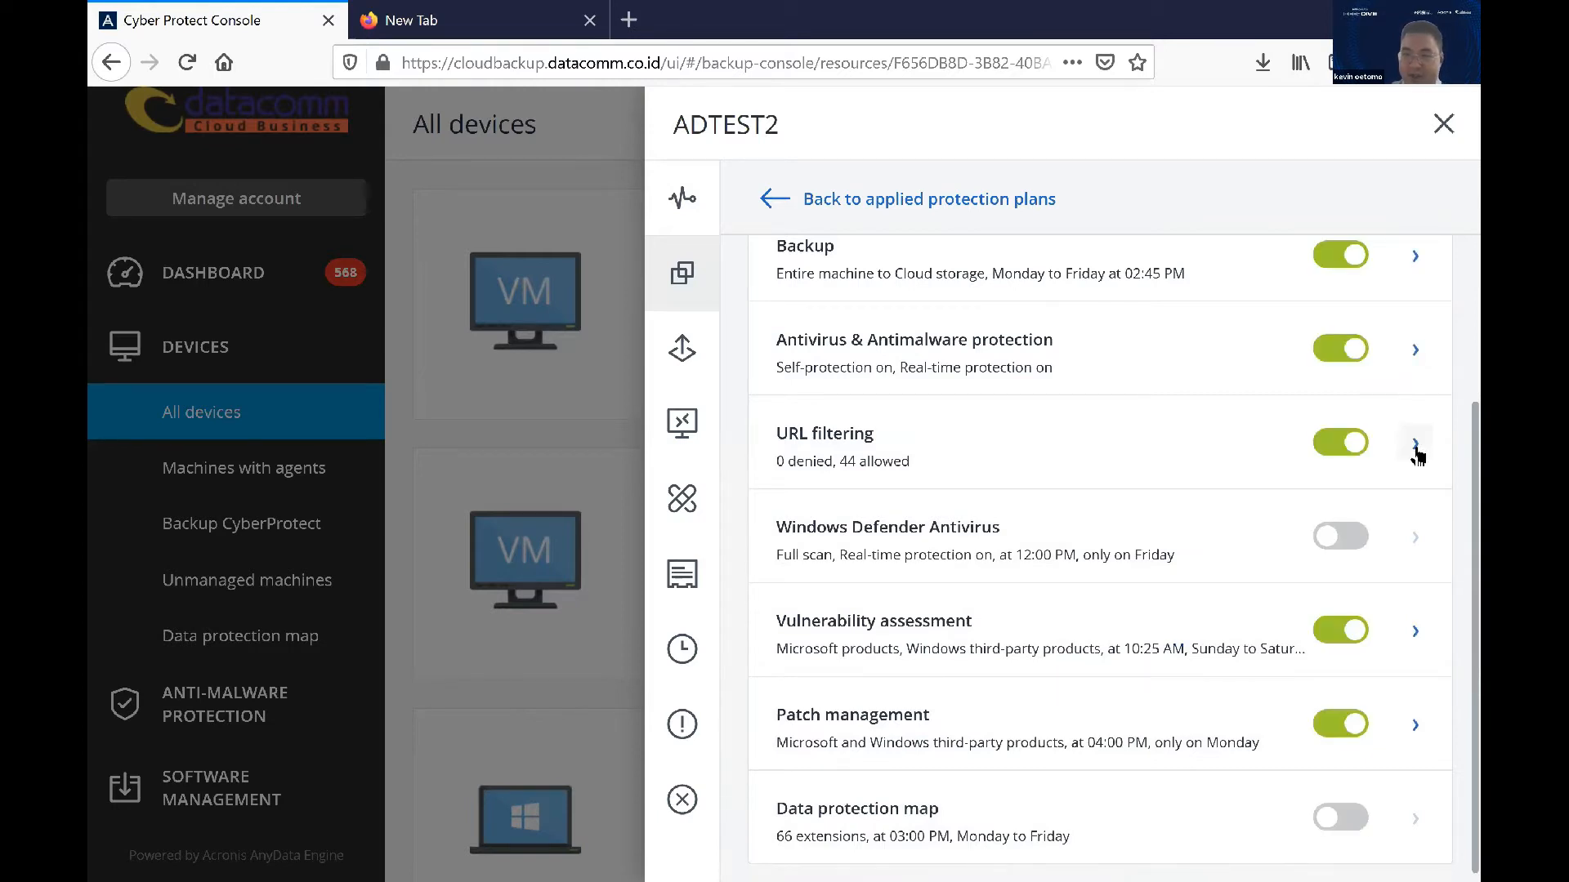
left_click(1416, 447)
scroll(1418, 456, "down", 2)
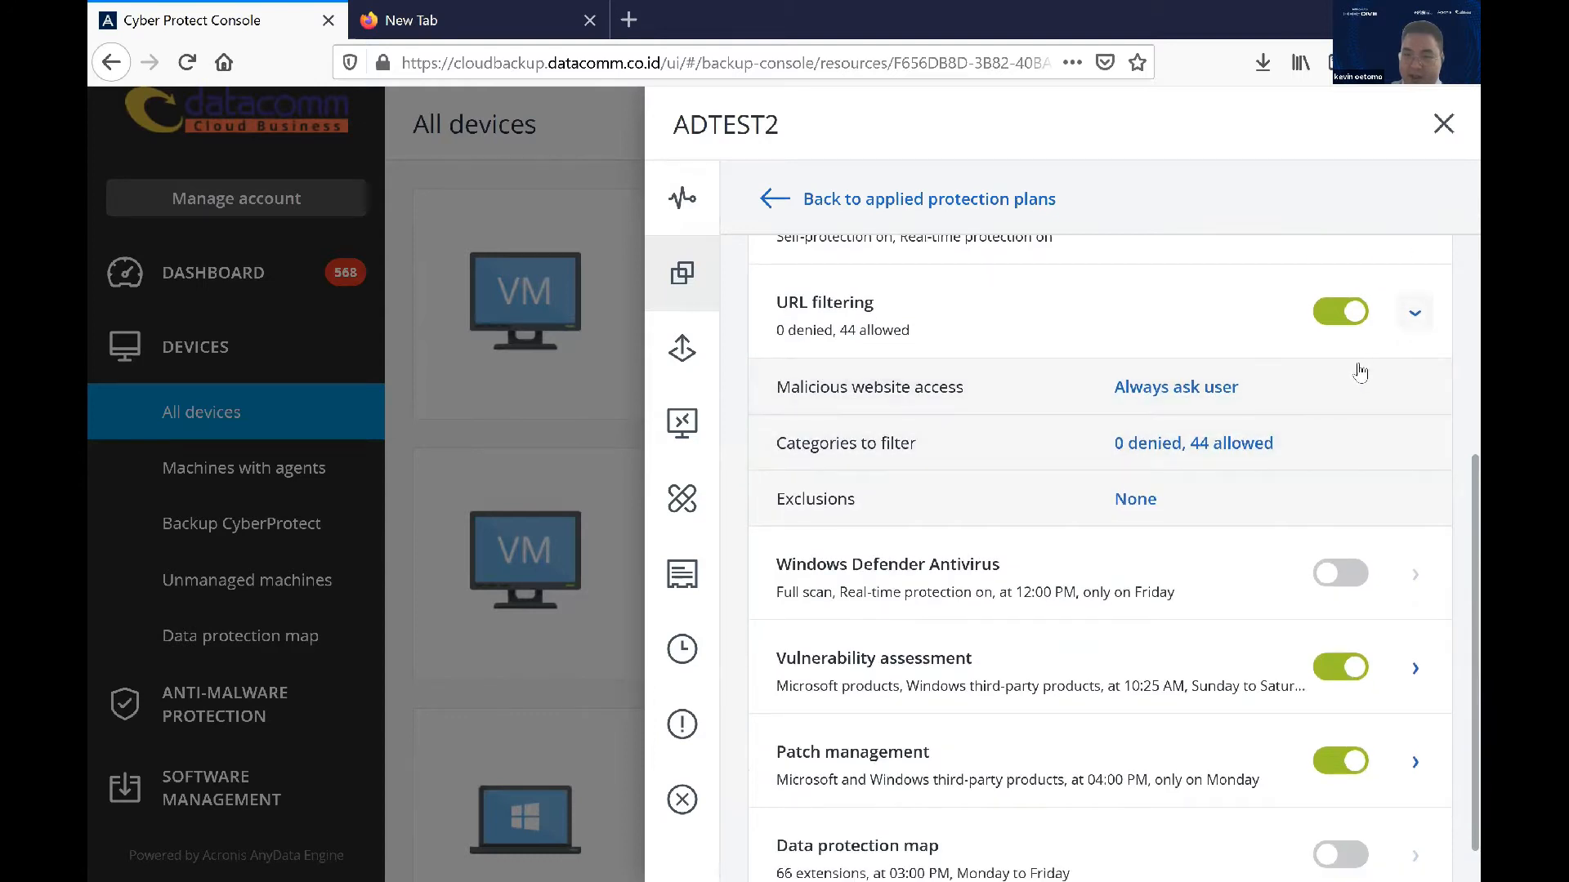
left_click(1413, 317)
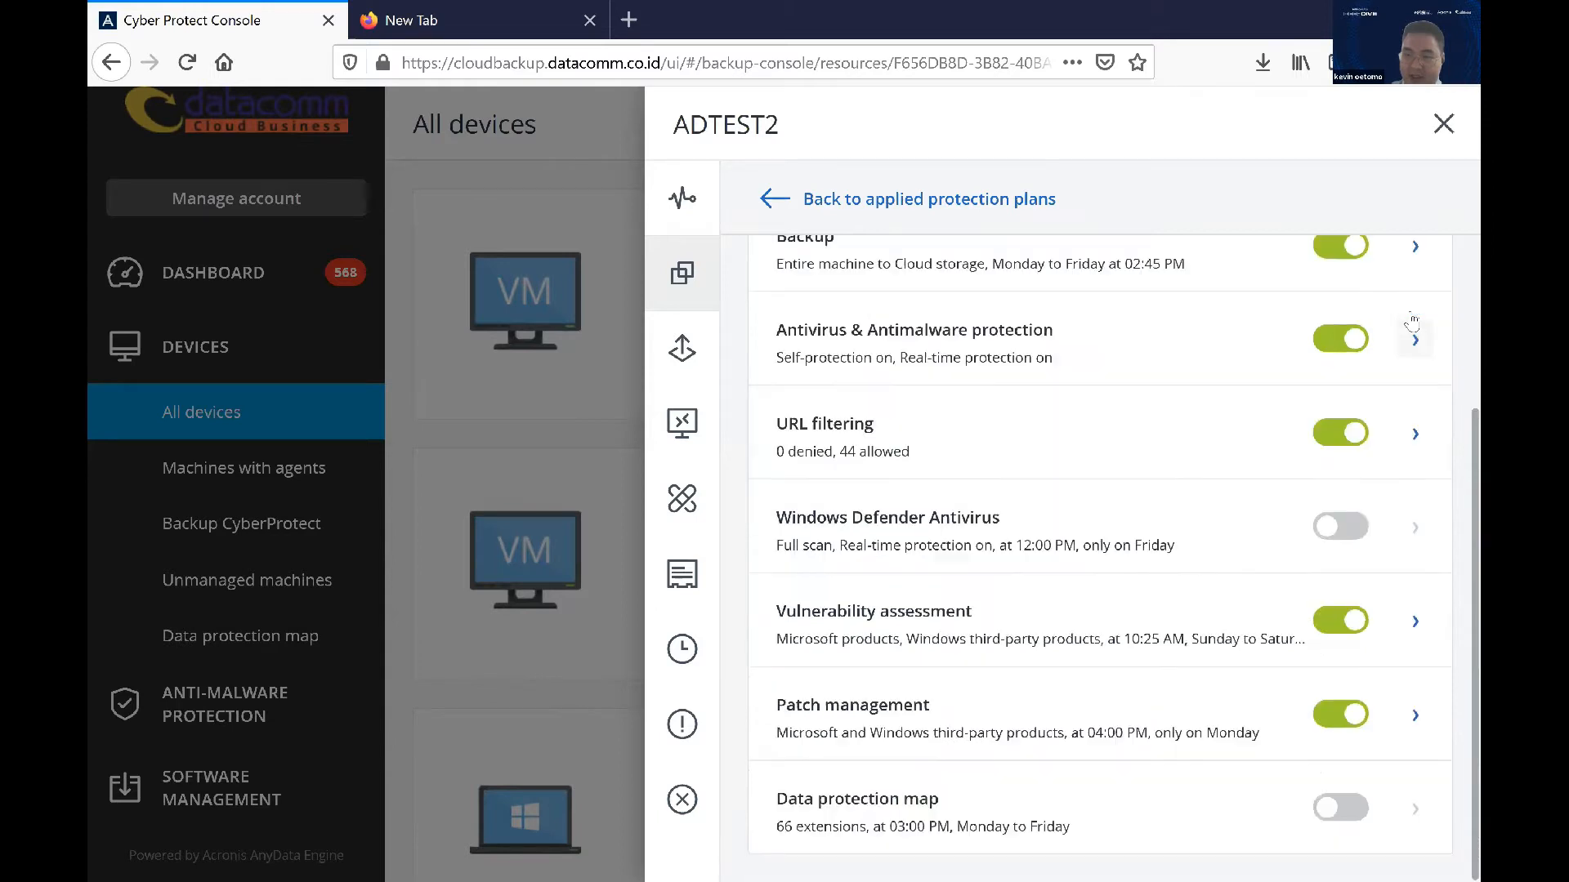
- Enable Windows Defender Antivirus temporarily to review its settings, and disable it again
left_click(1363, 531)
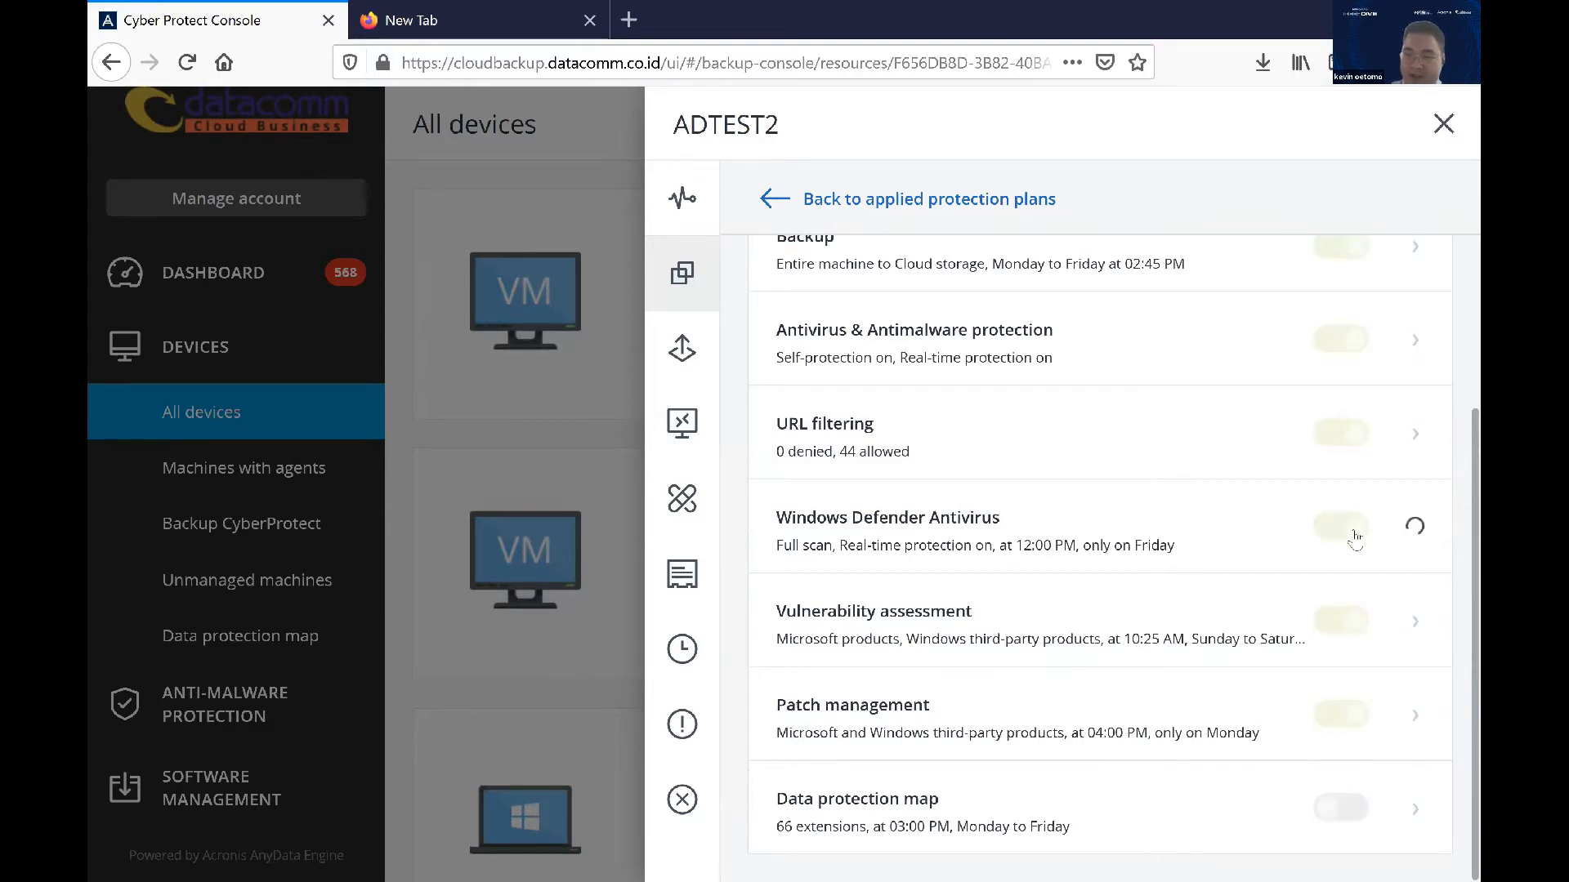
left_click(1403, 531)
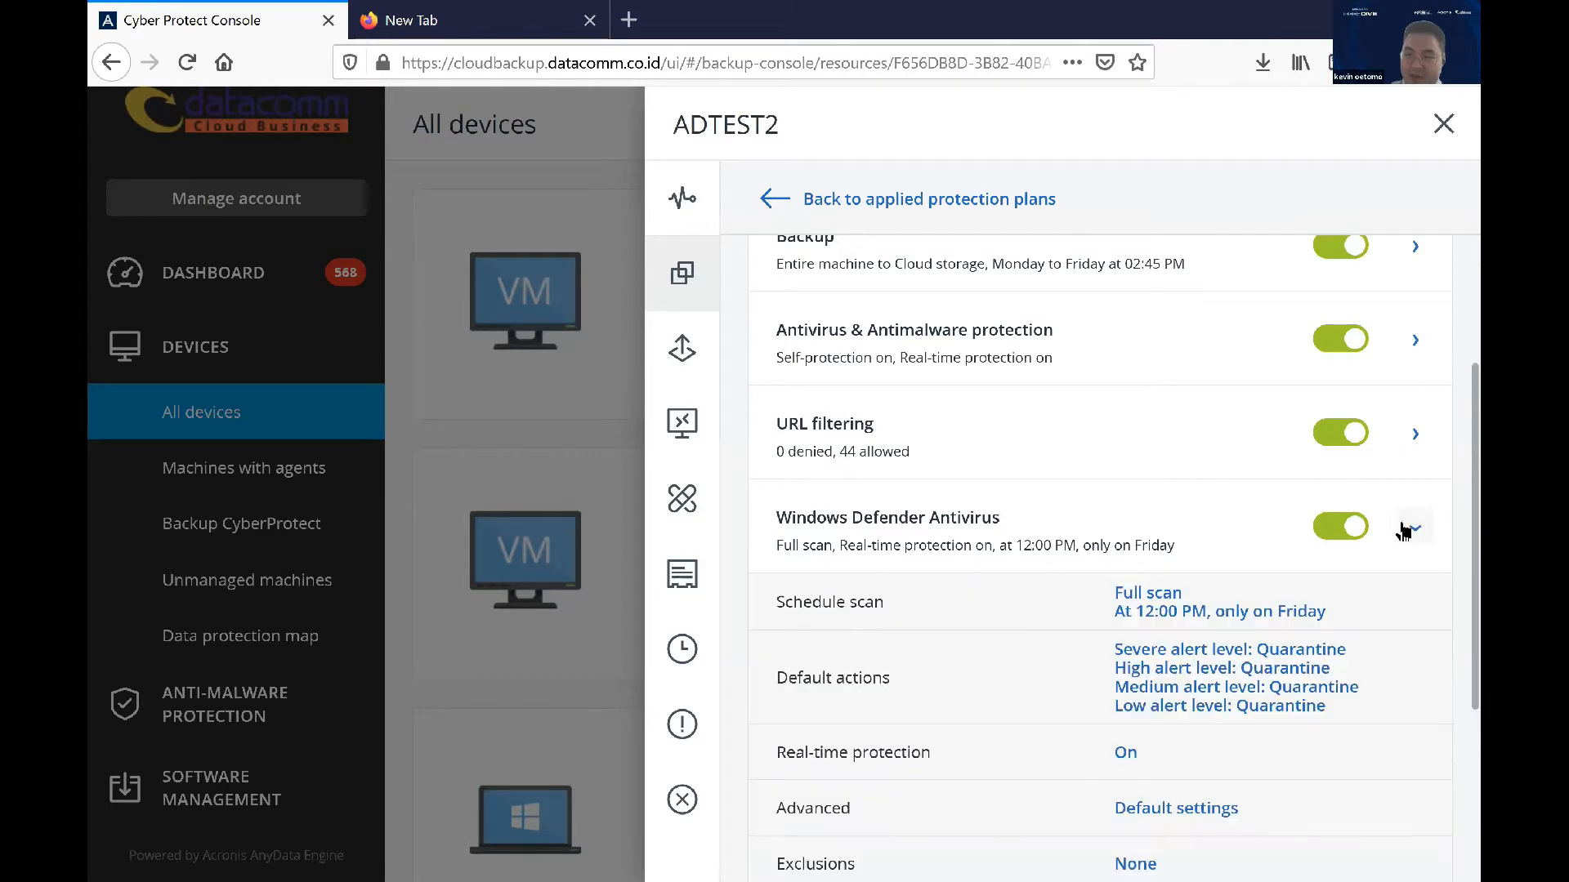
scroll(1408, 455, "down", 3)
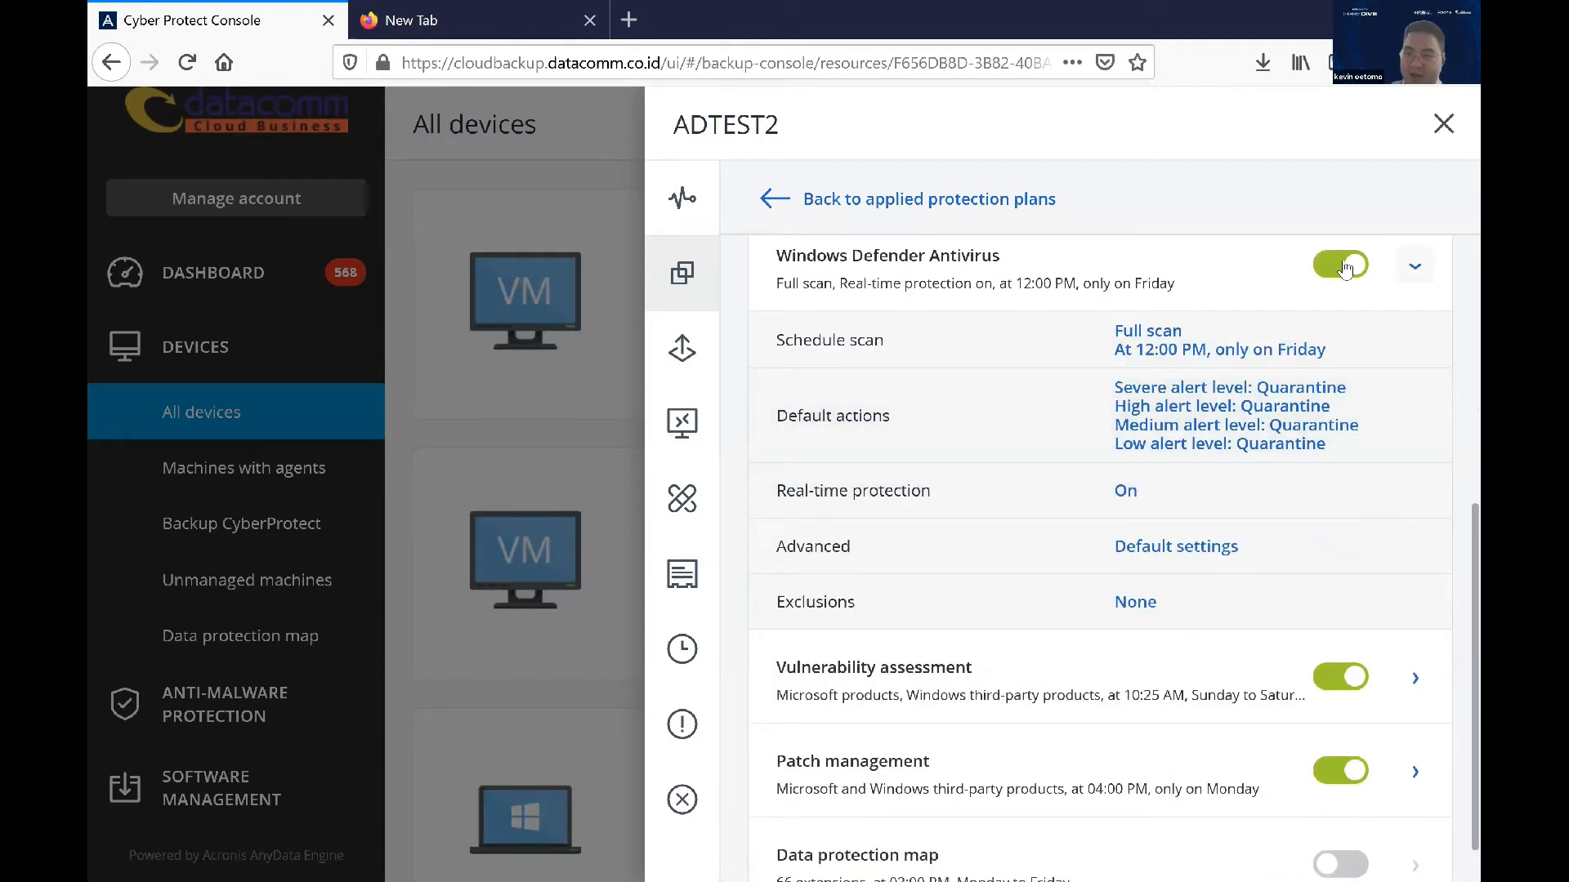
left_click(1345, 268)
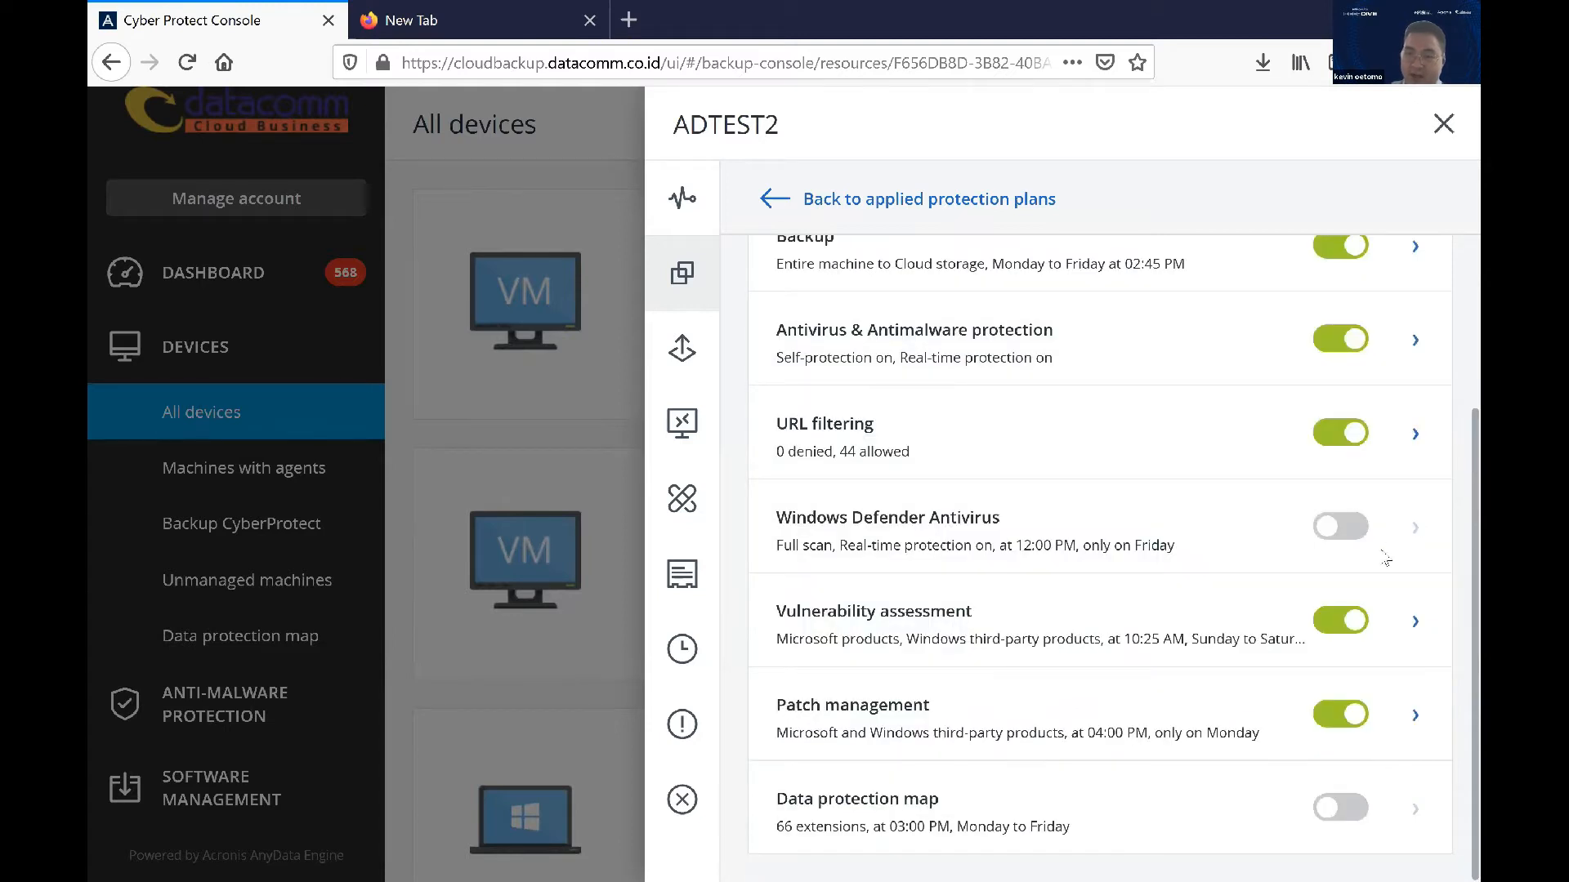
- Review the Vulnerability assessment scope and schedule in the new plan, and collapse the module again
left_click(1414, 622)
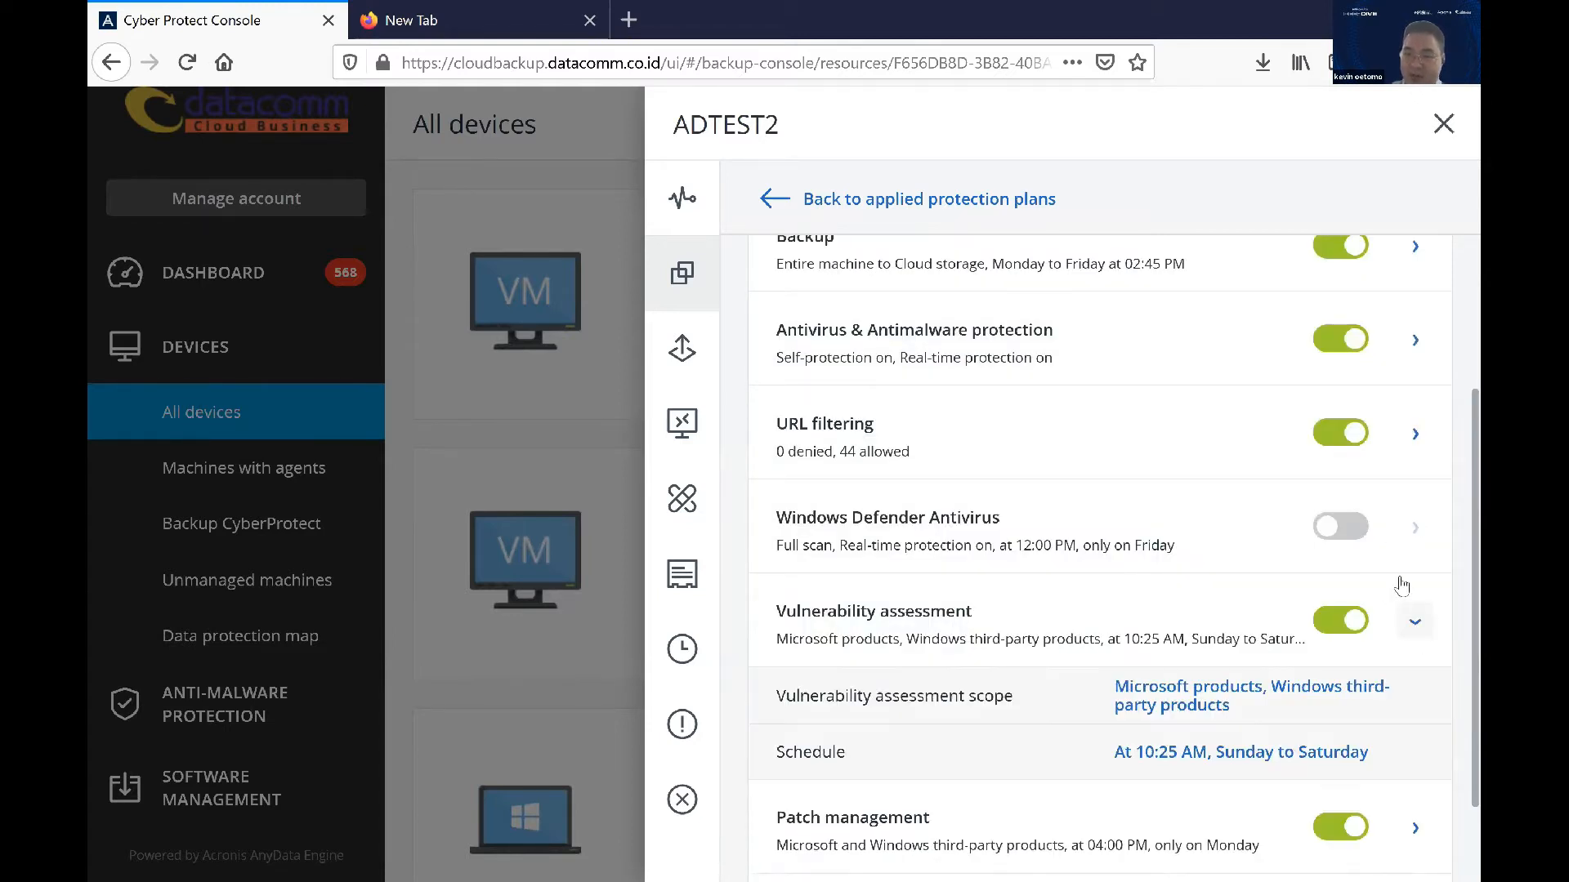
scroll(1391, 548, "down", 1)
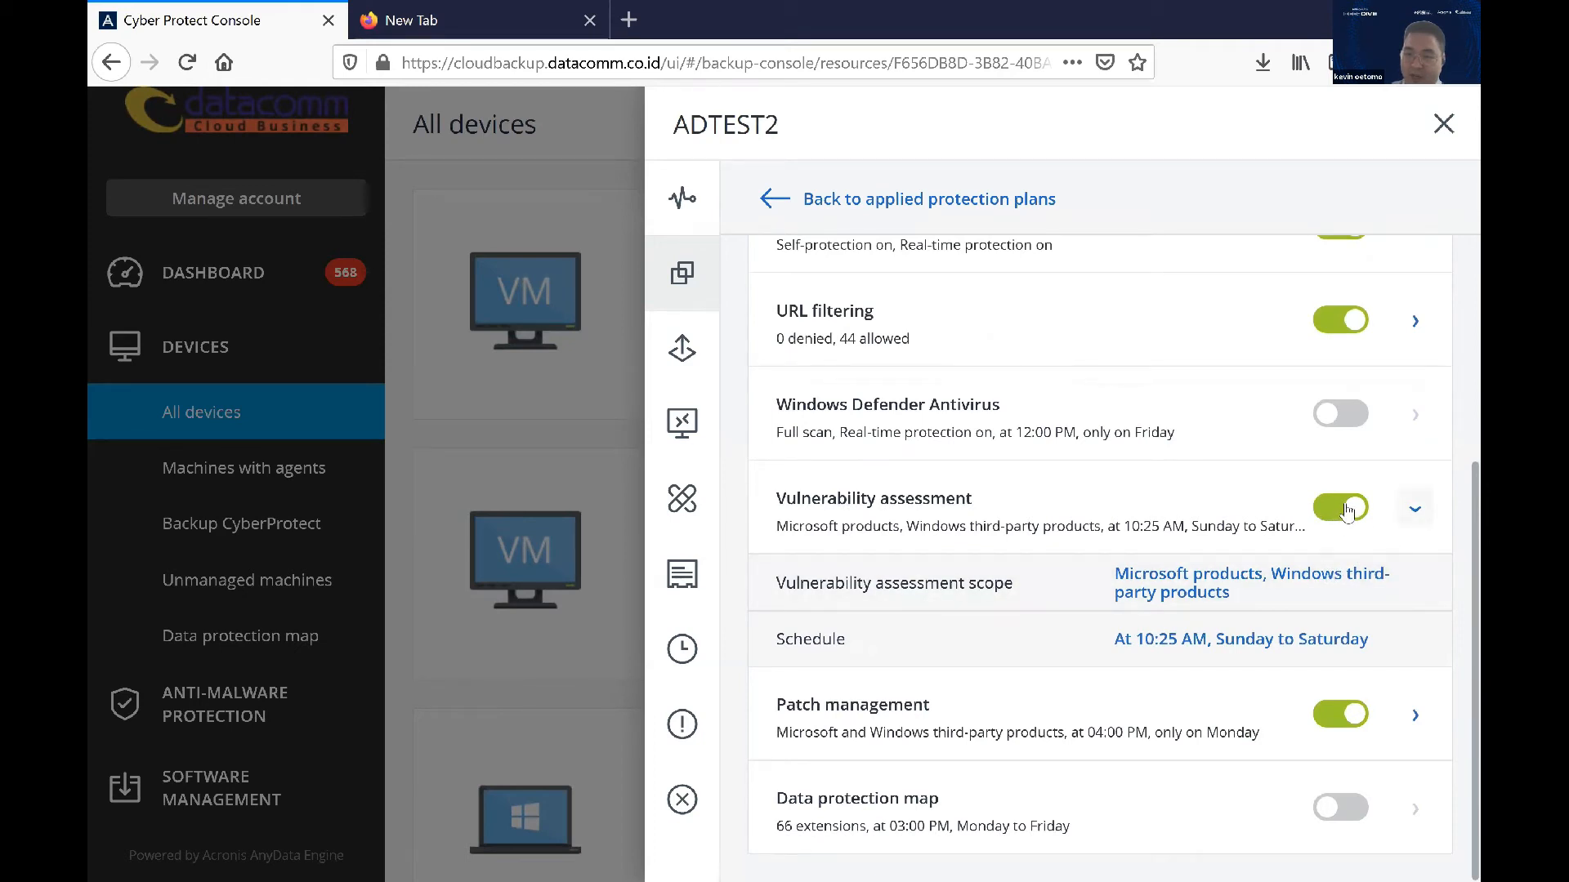
left_click(1415, 509)
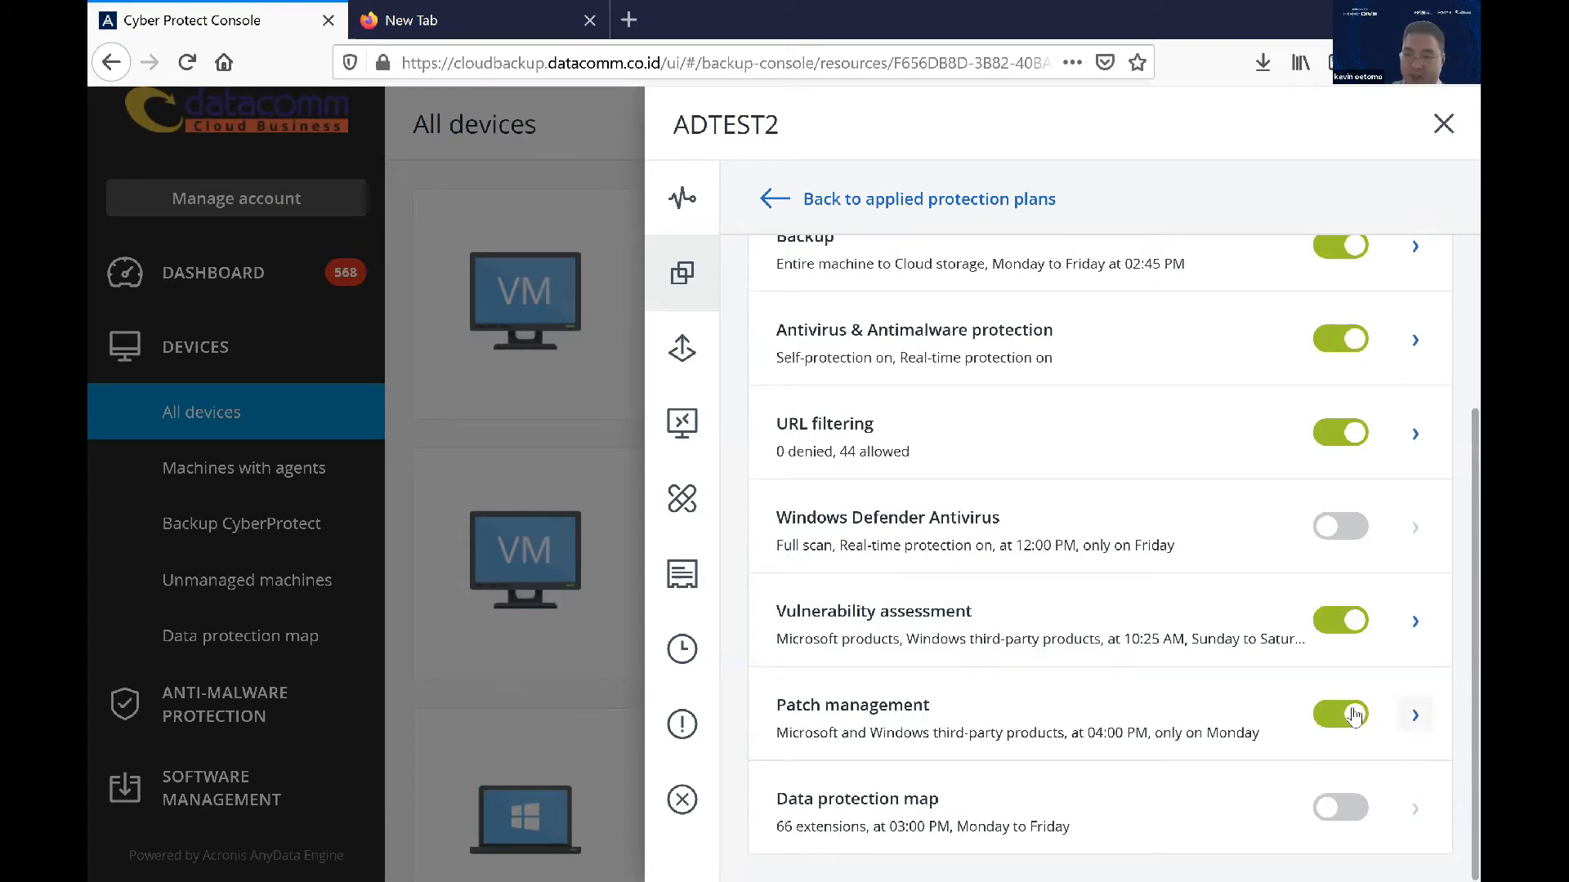
- Review the Patch management settings, including the update options for Windows third-party products and Microsoft products
left_click(1417, 714)
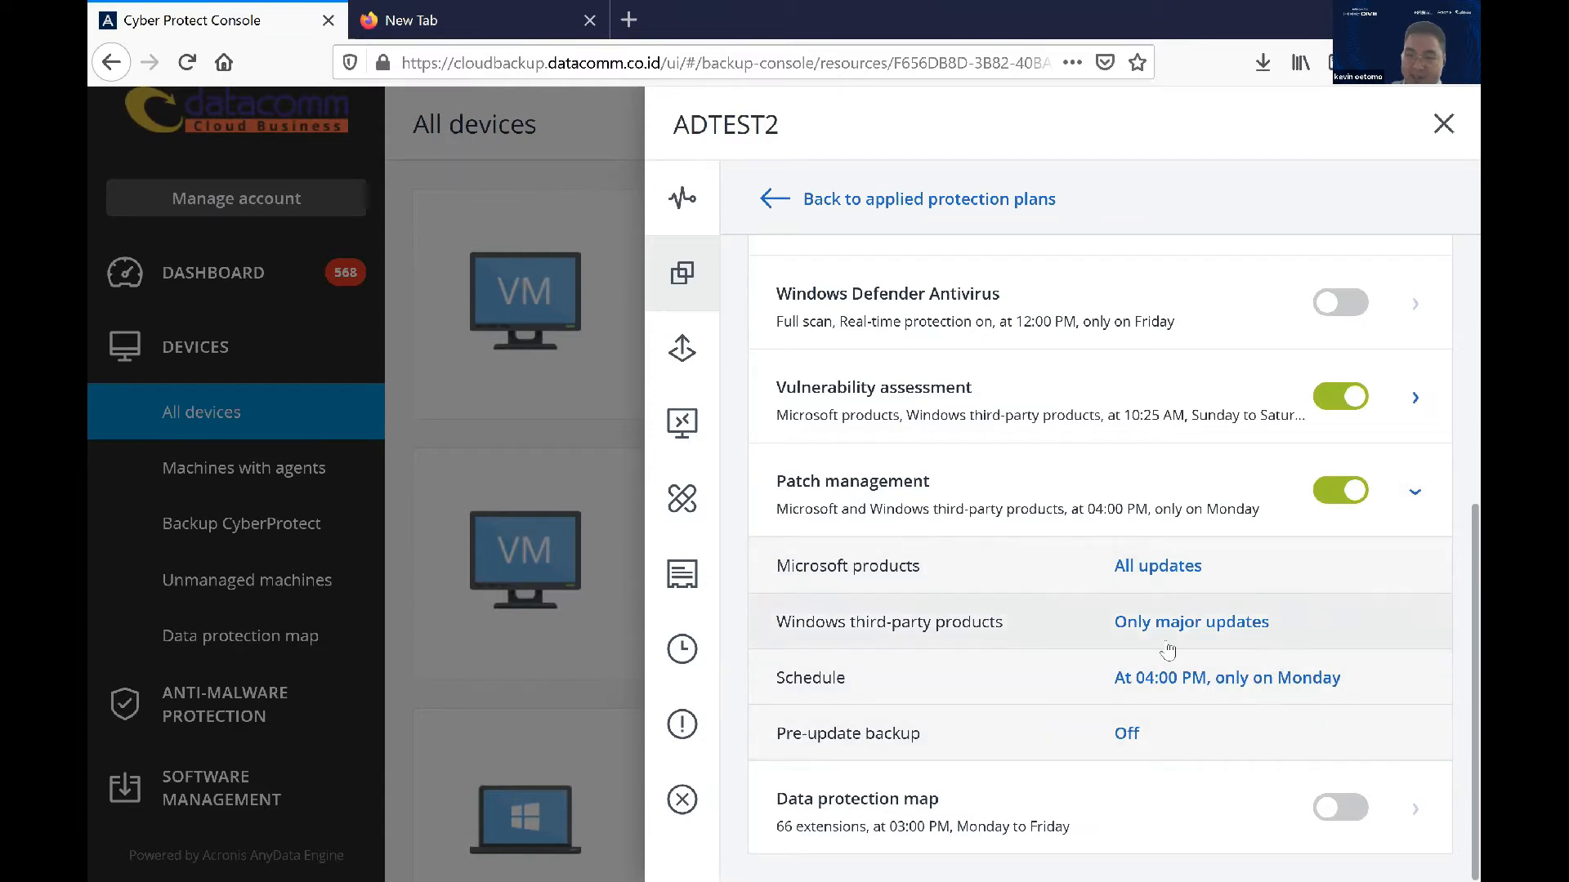
left_click(1244, 622)
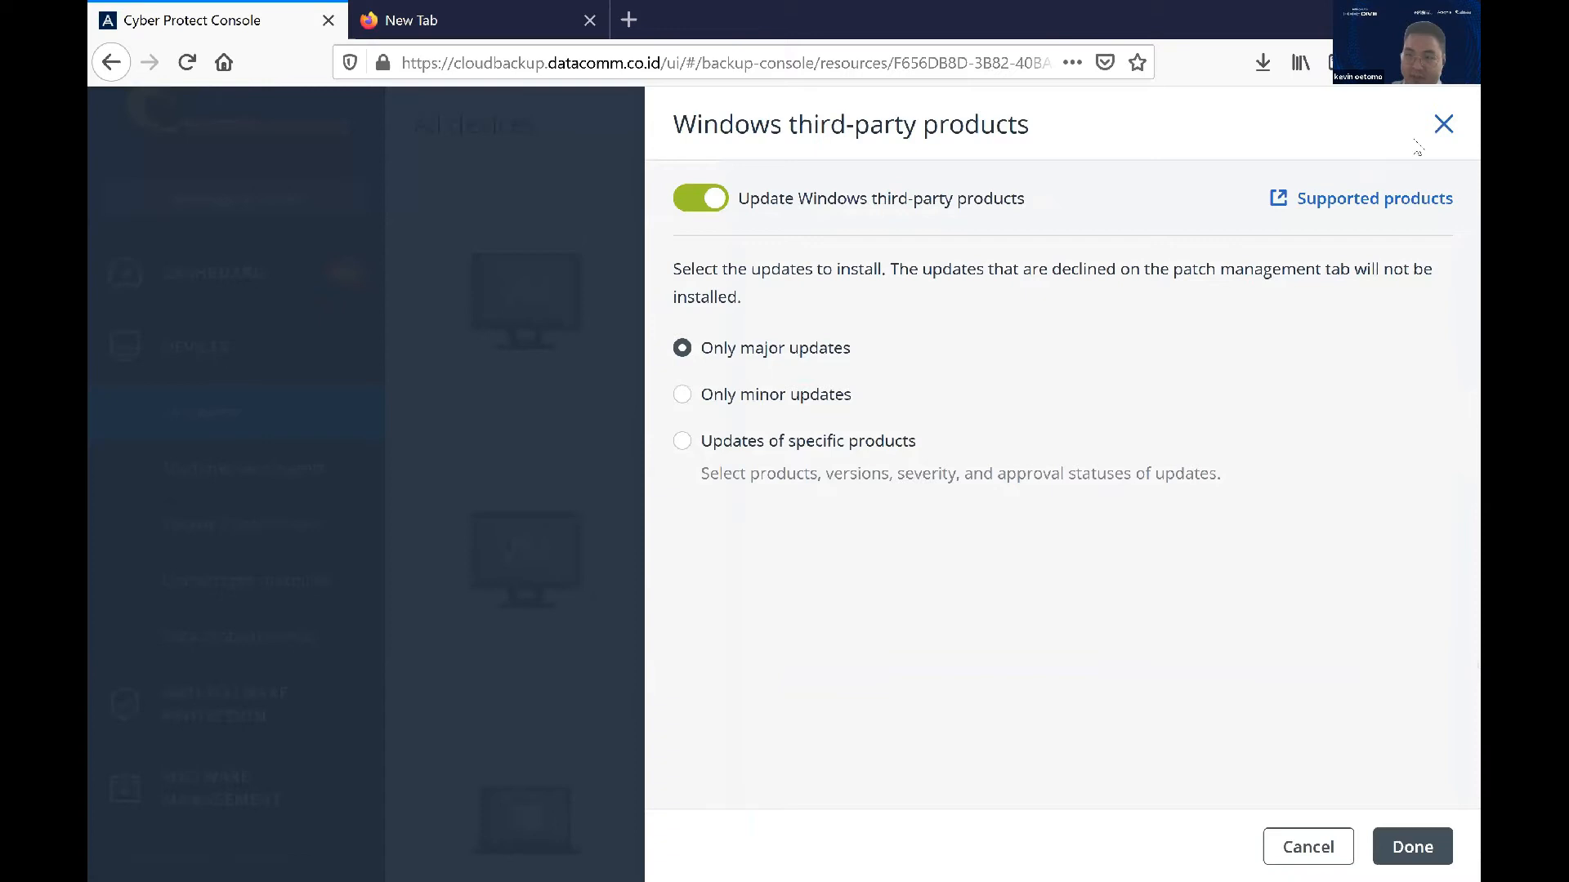
left_click(1442, 125)
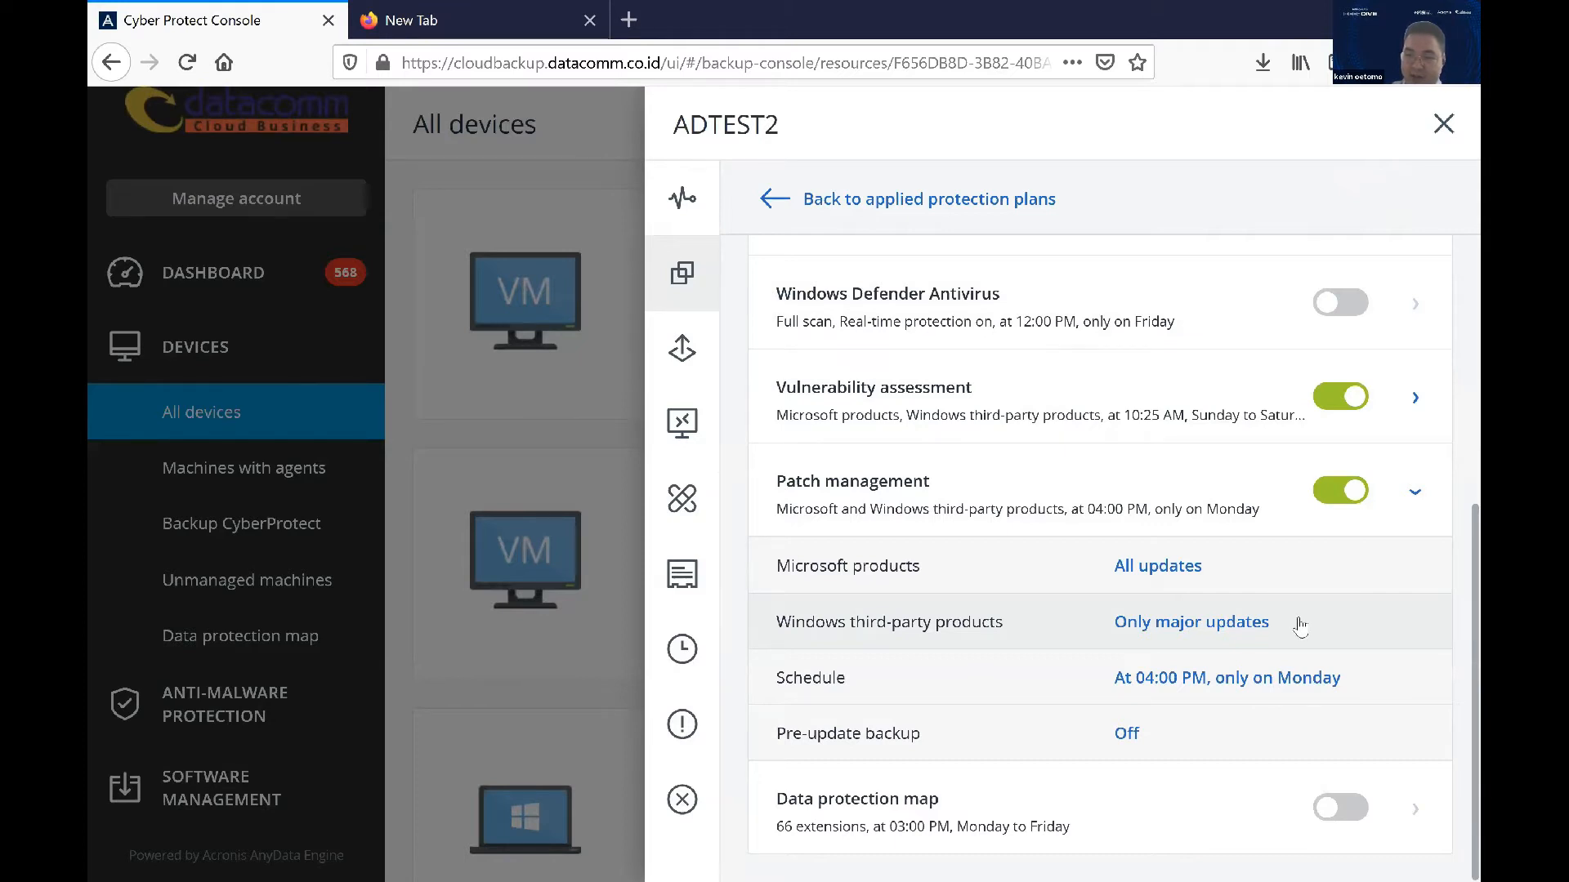
left_click(1333, 572)
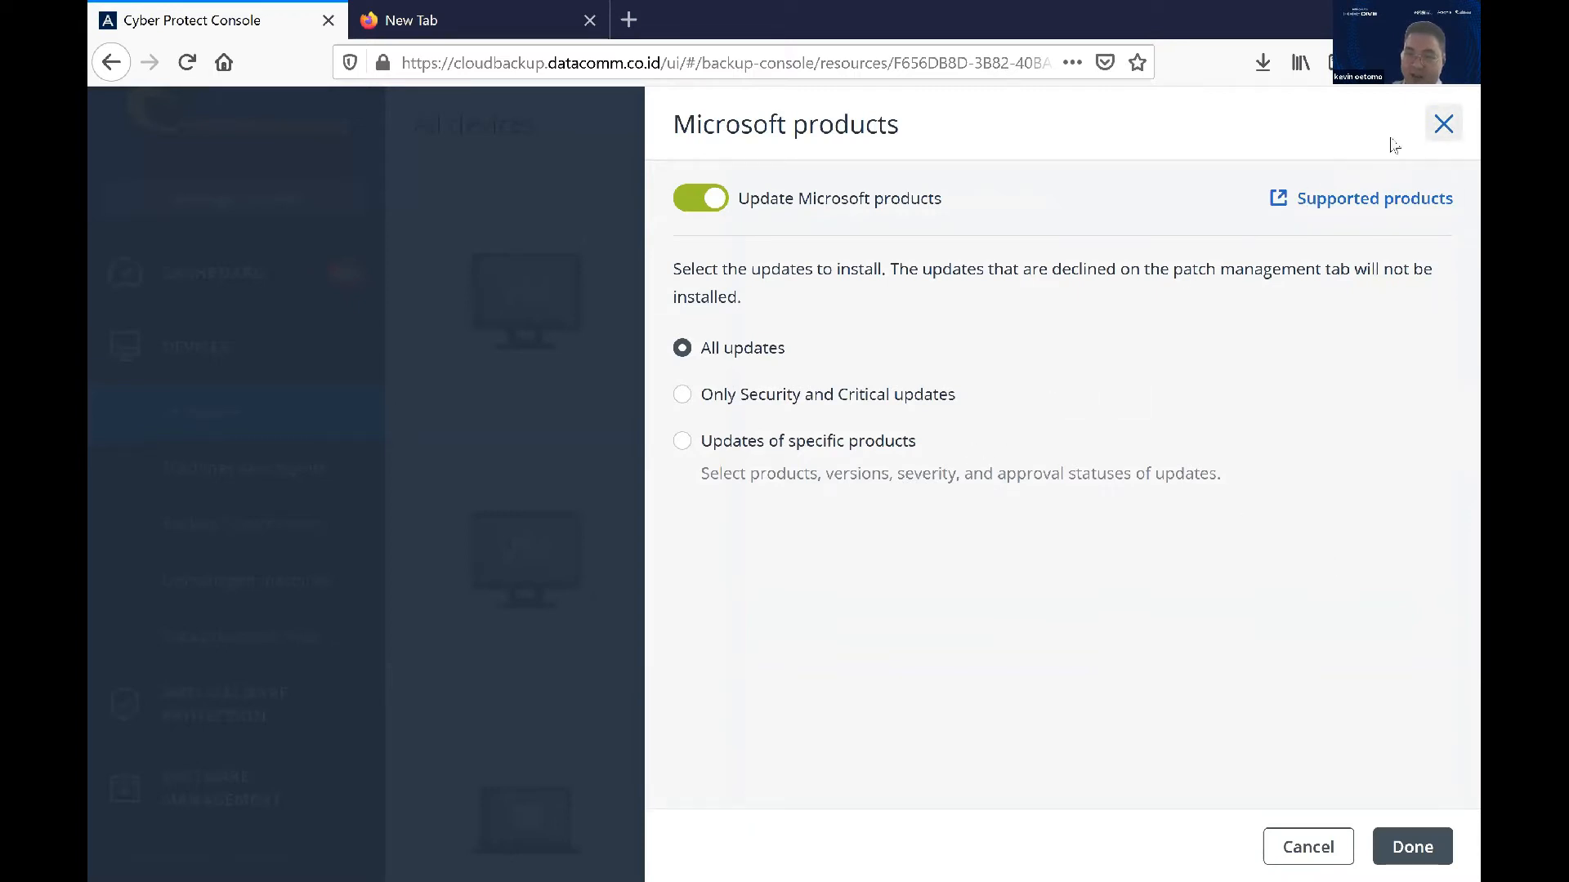
left_click(1442, 123)
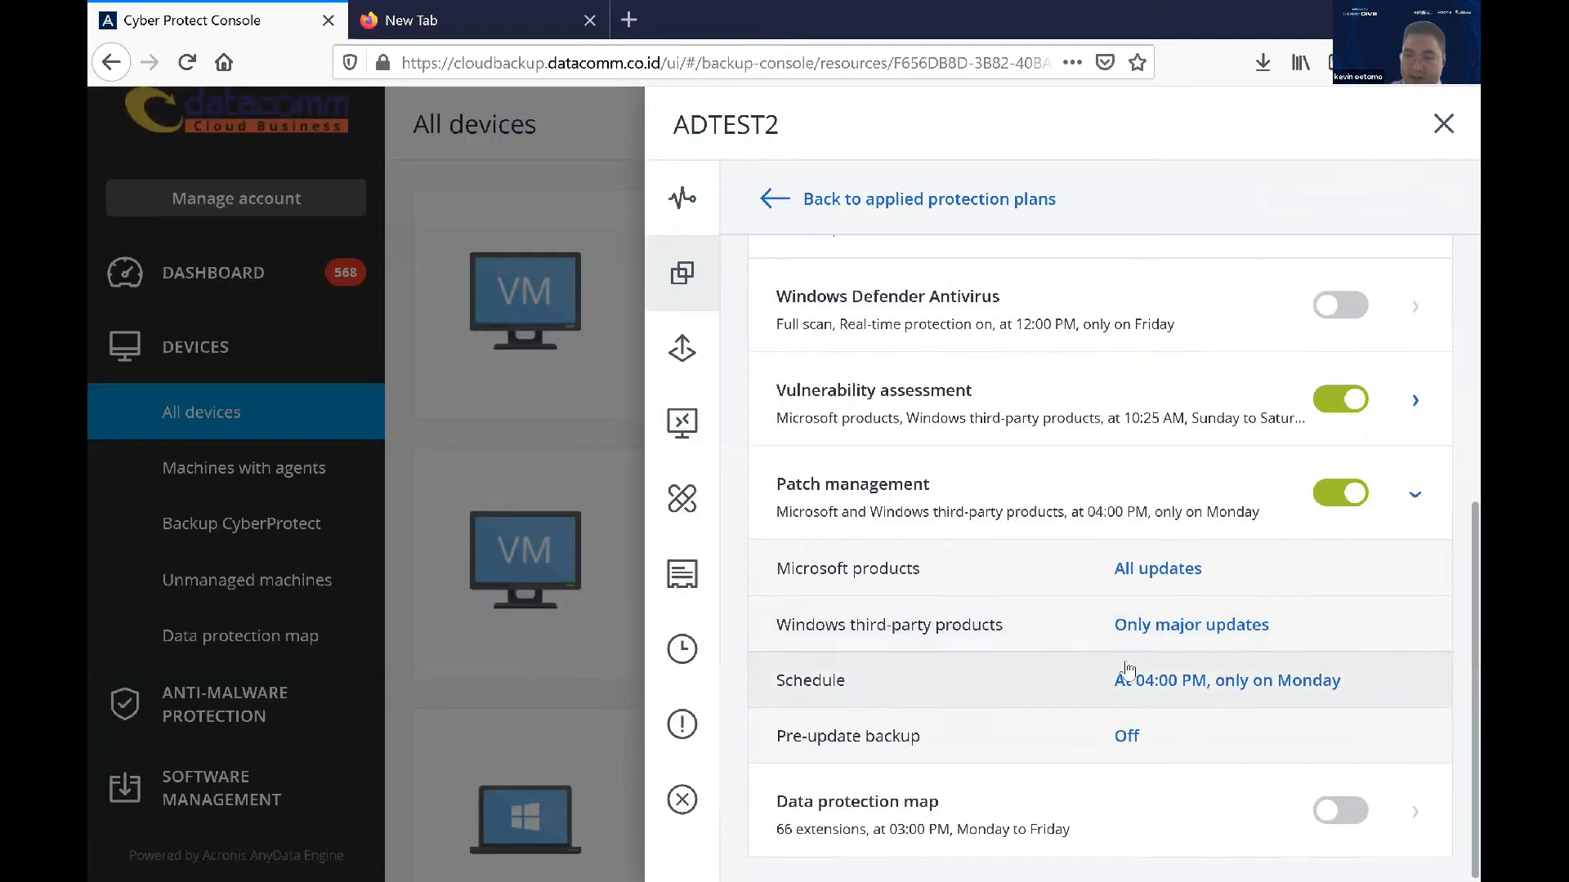
- Try to create the new protection plan, cancel the conflict resolution, and dismiss the bootable media reminder
scroll(1127, 674, "up", 2)
scroll(1128, 671, "up", 6)
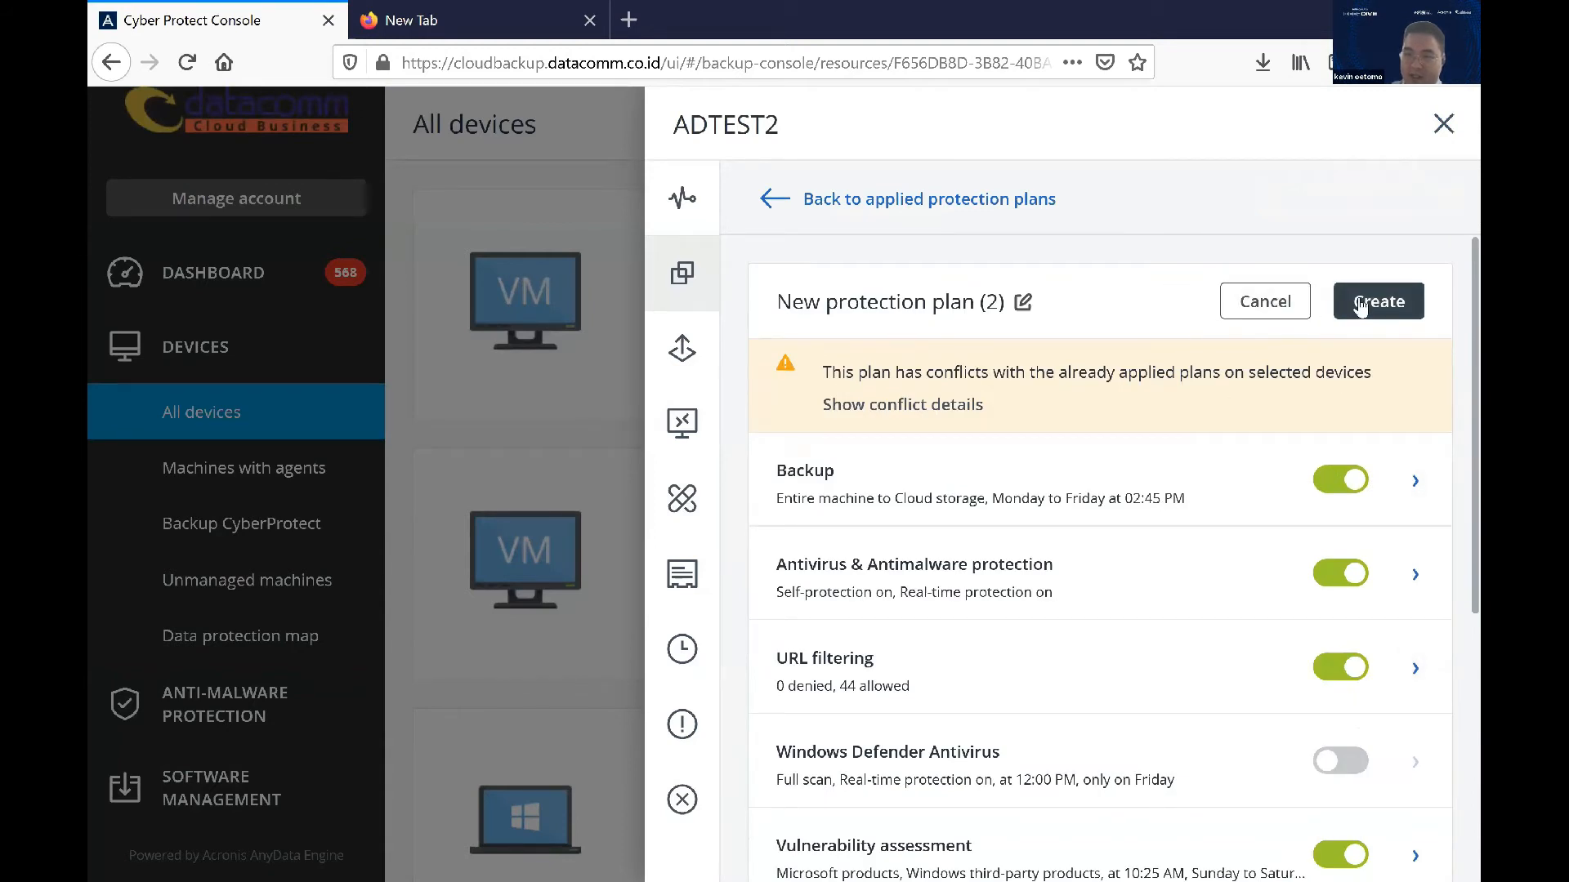
left_click(1360, 302)
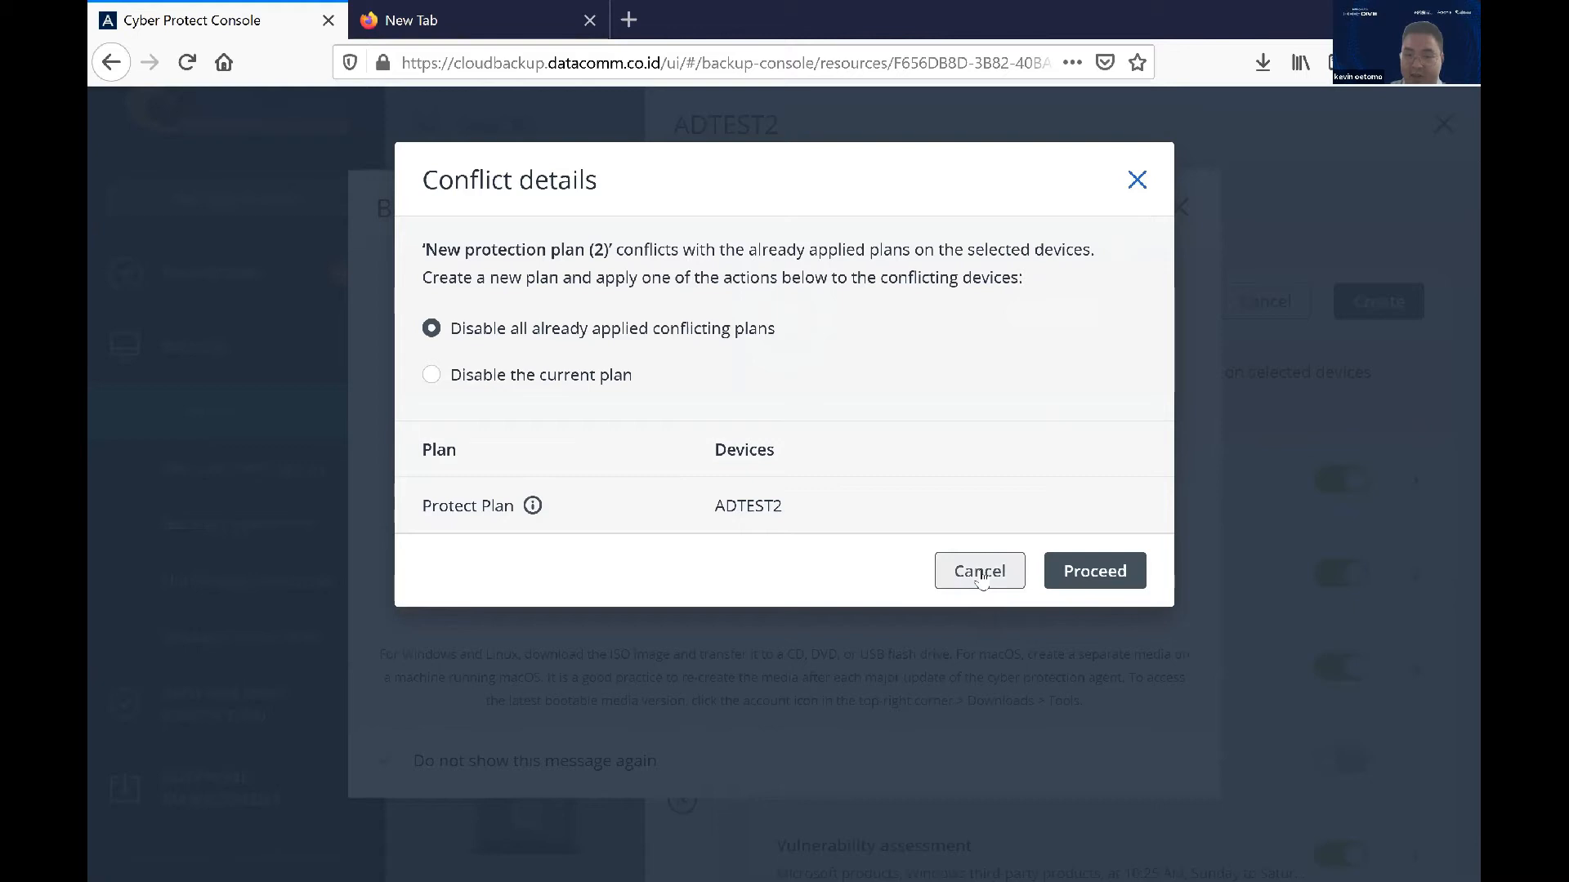
left_click(980, 574)
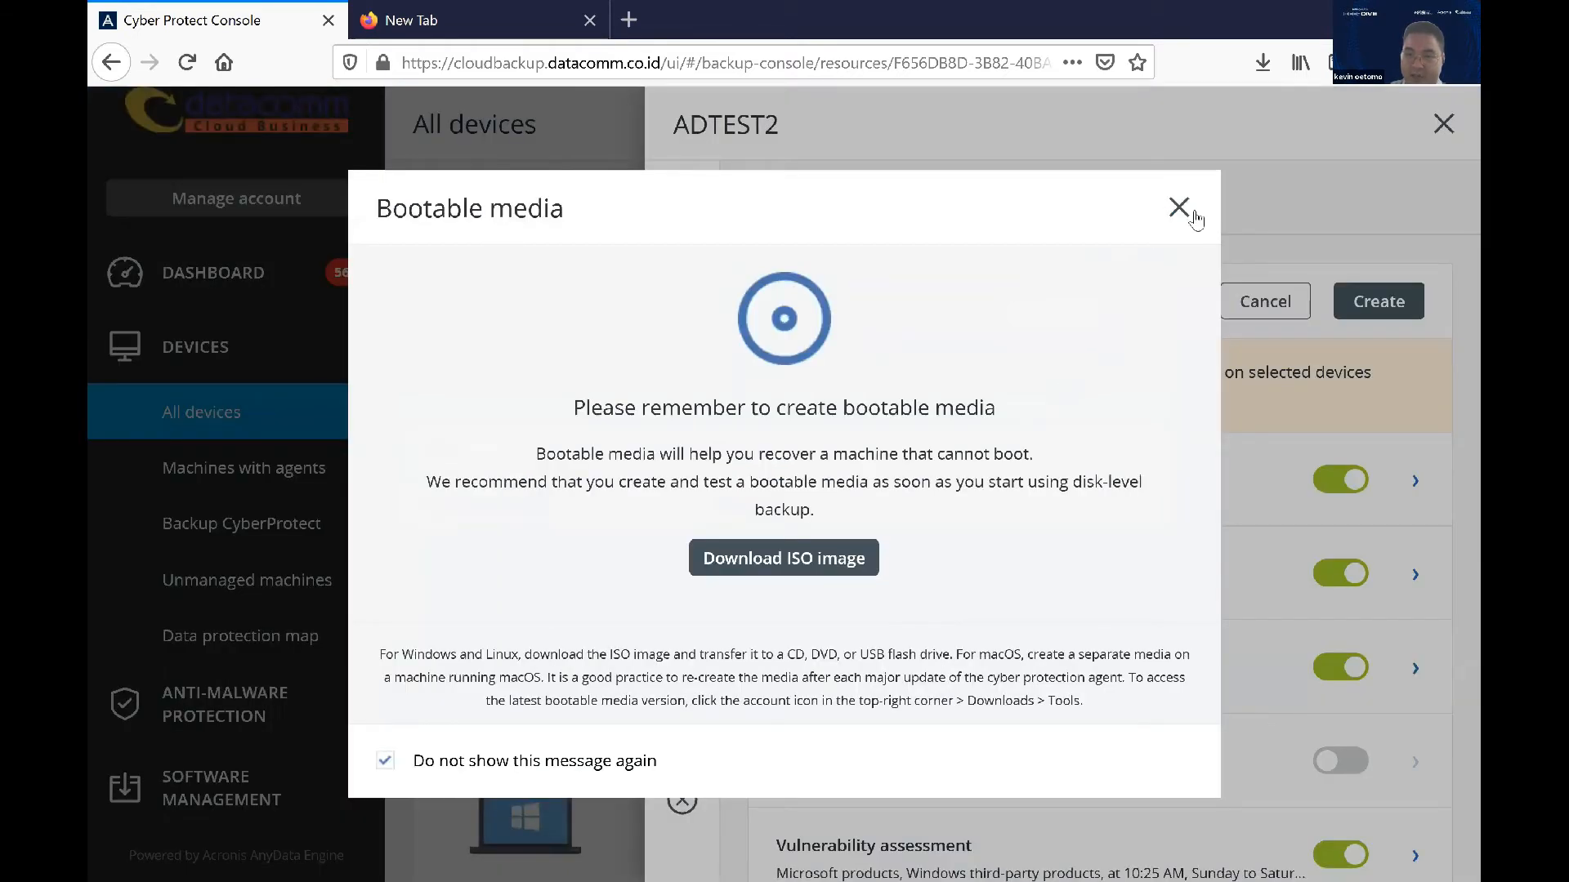
left_click(1189, 211)
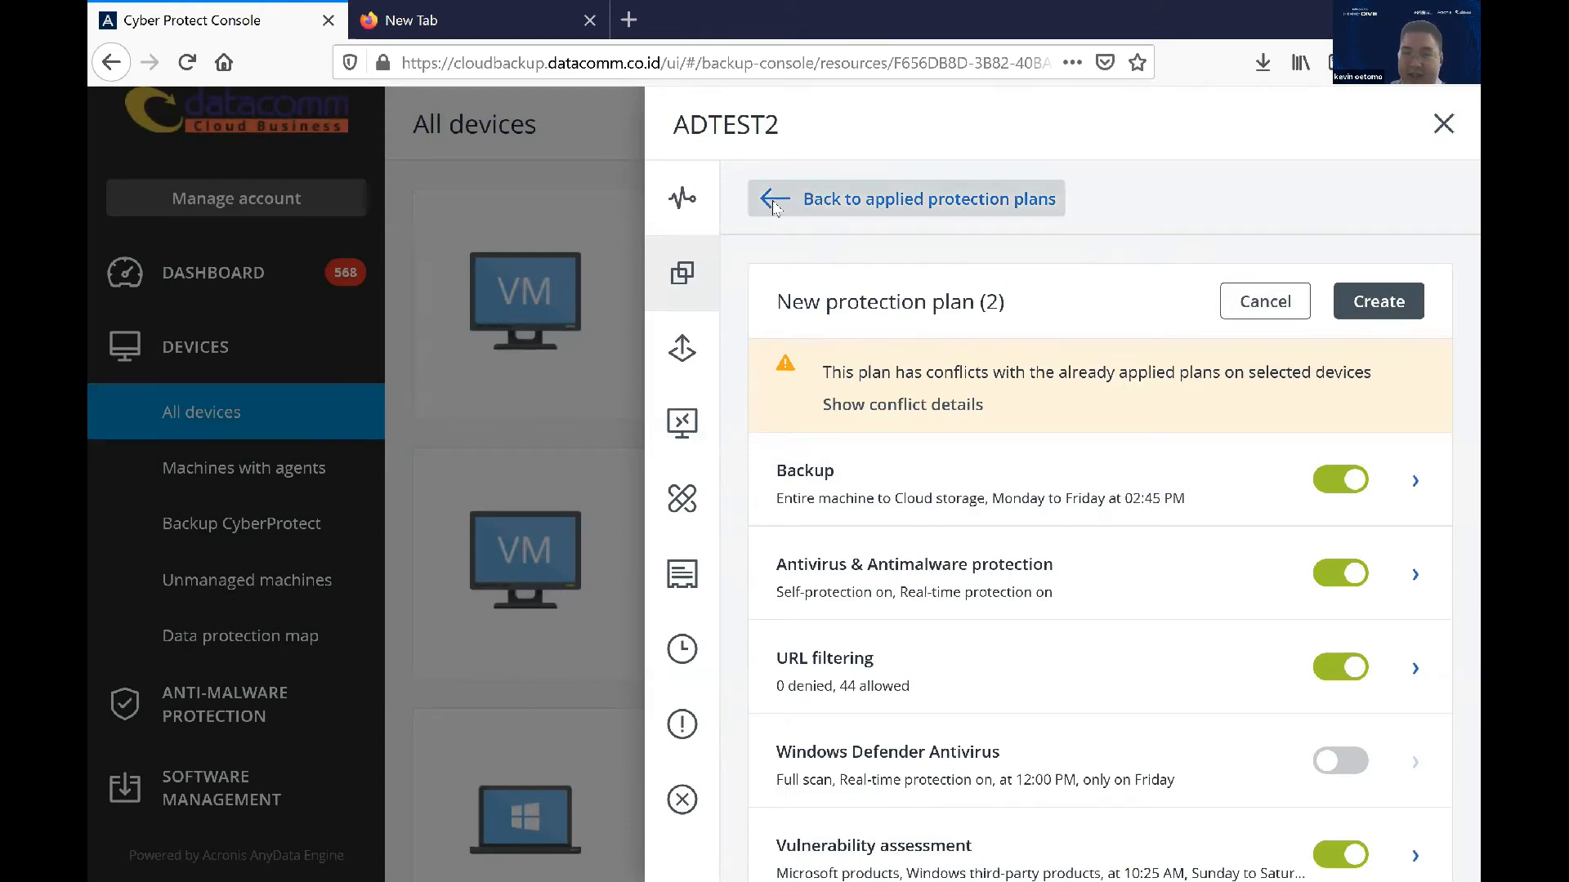
- Discard the unsaved protection plan and close ADTEST2's details to return to the device list
left_click(774, 209)
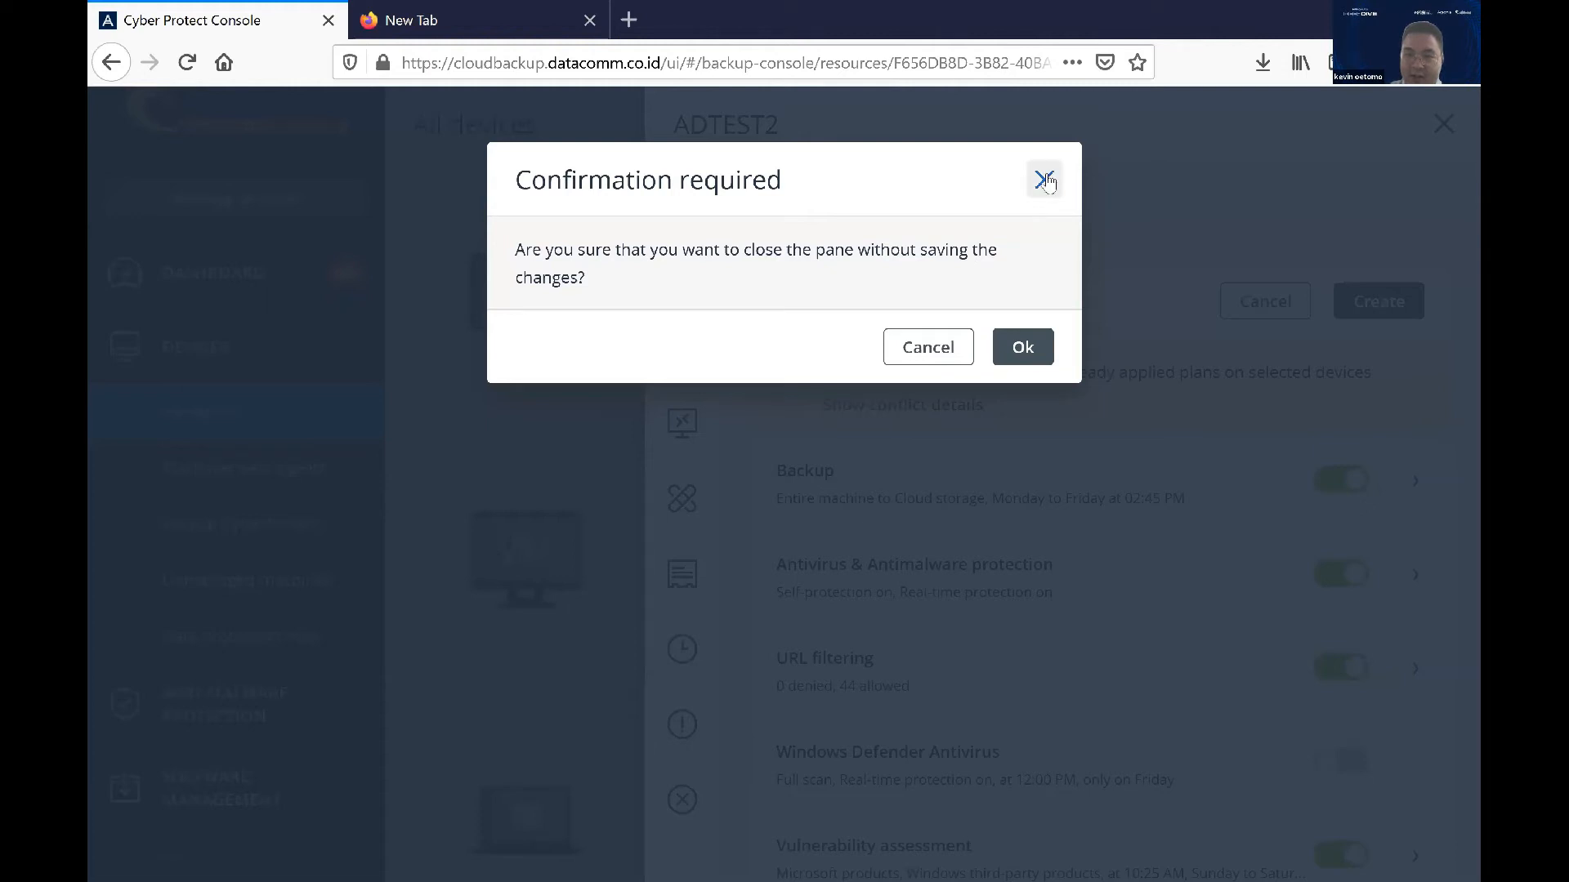
left_click(1020, 349)
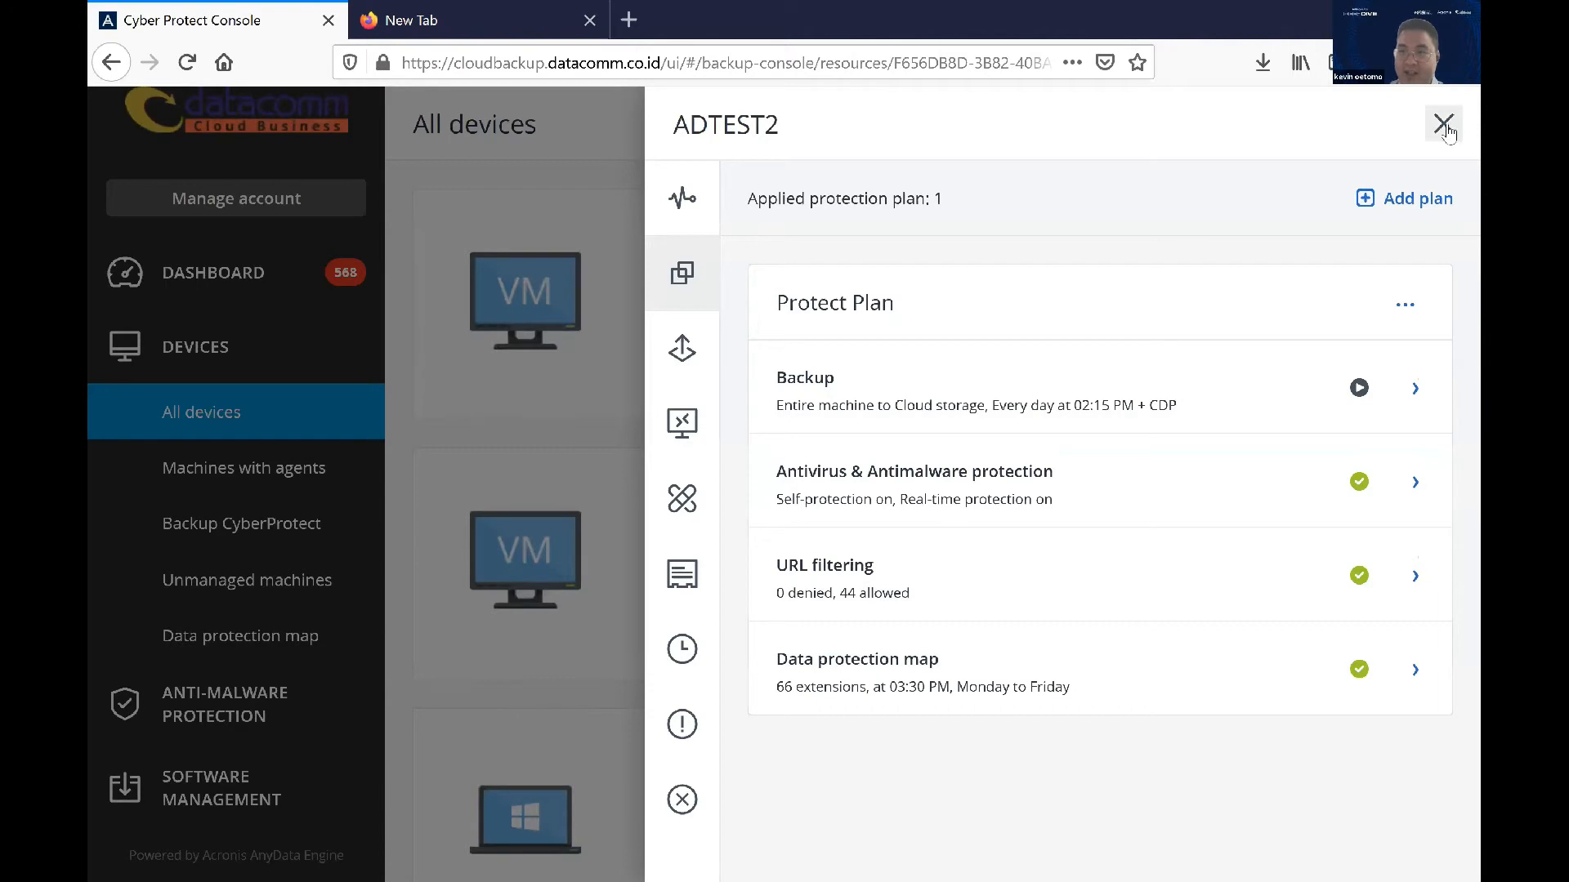
left_click(1444, 124)
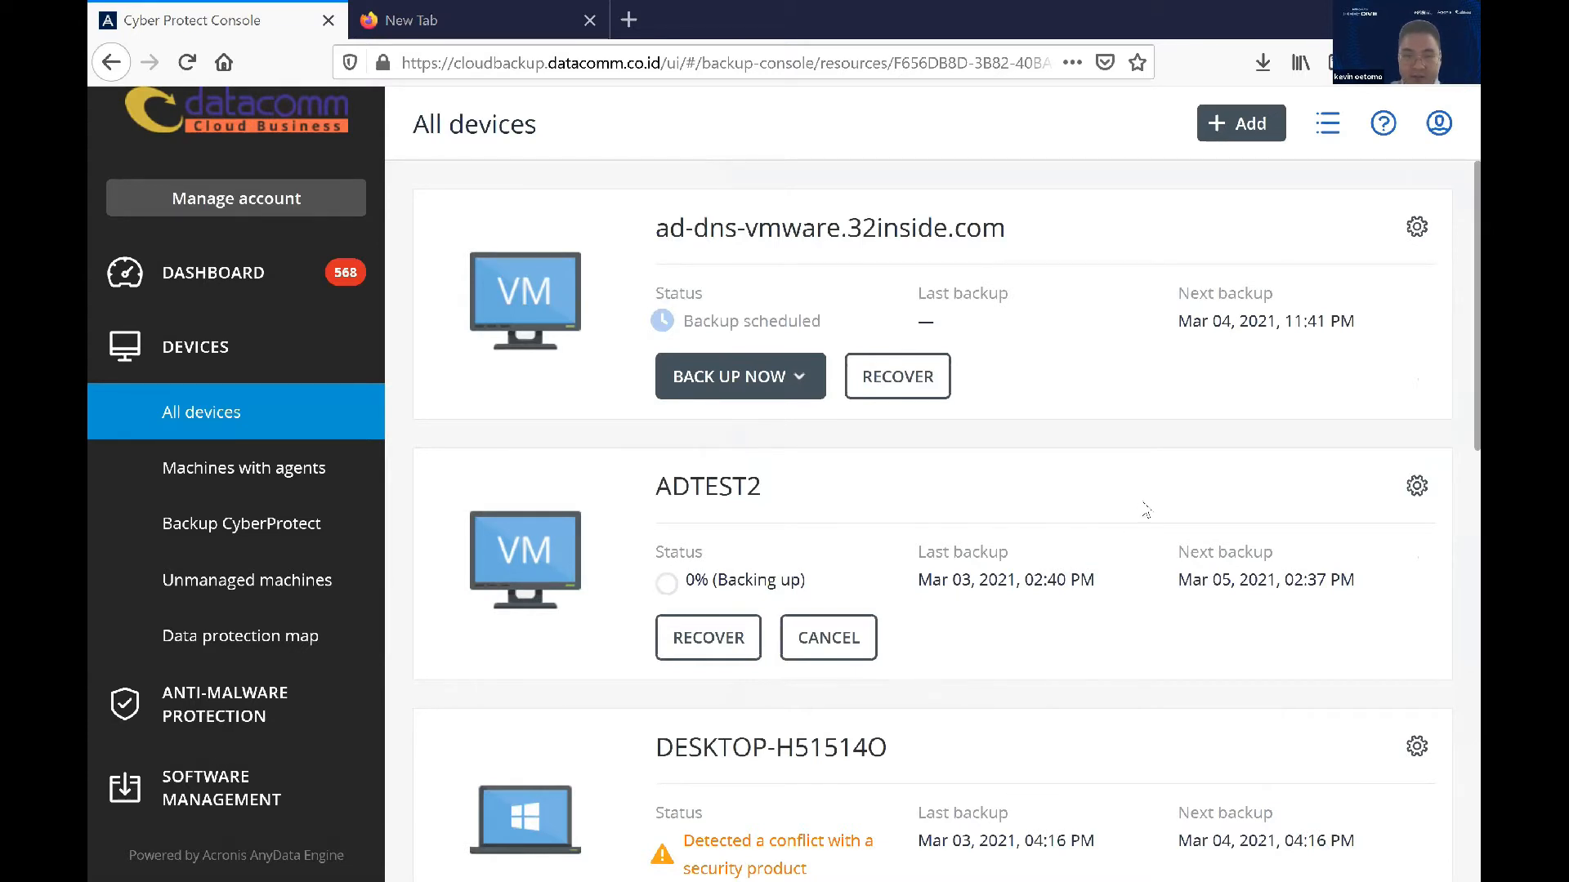
scroll(1147, 510, "down", 1)
scroll(1146, 511, "up", 1)
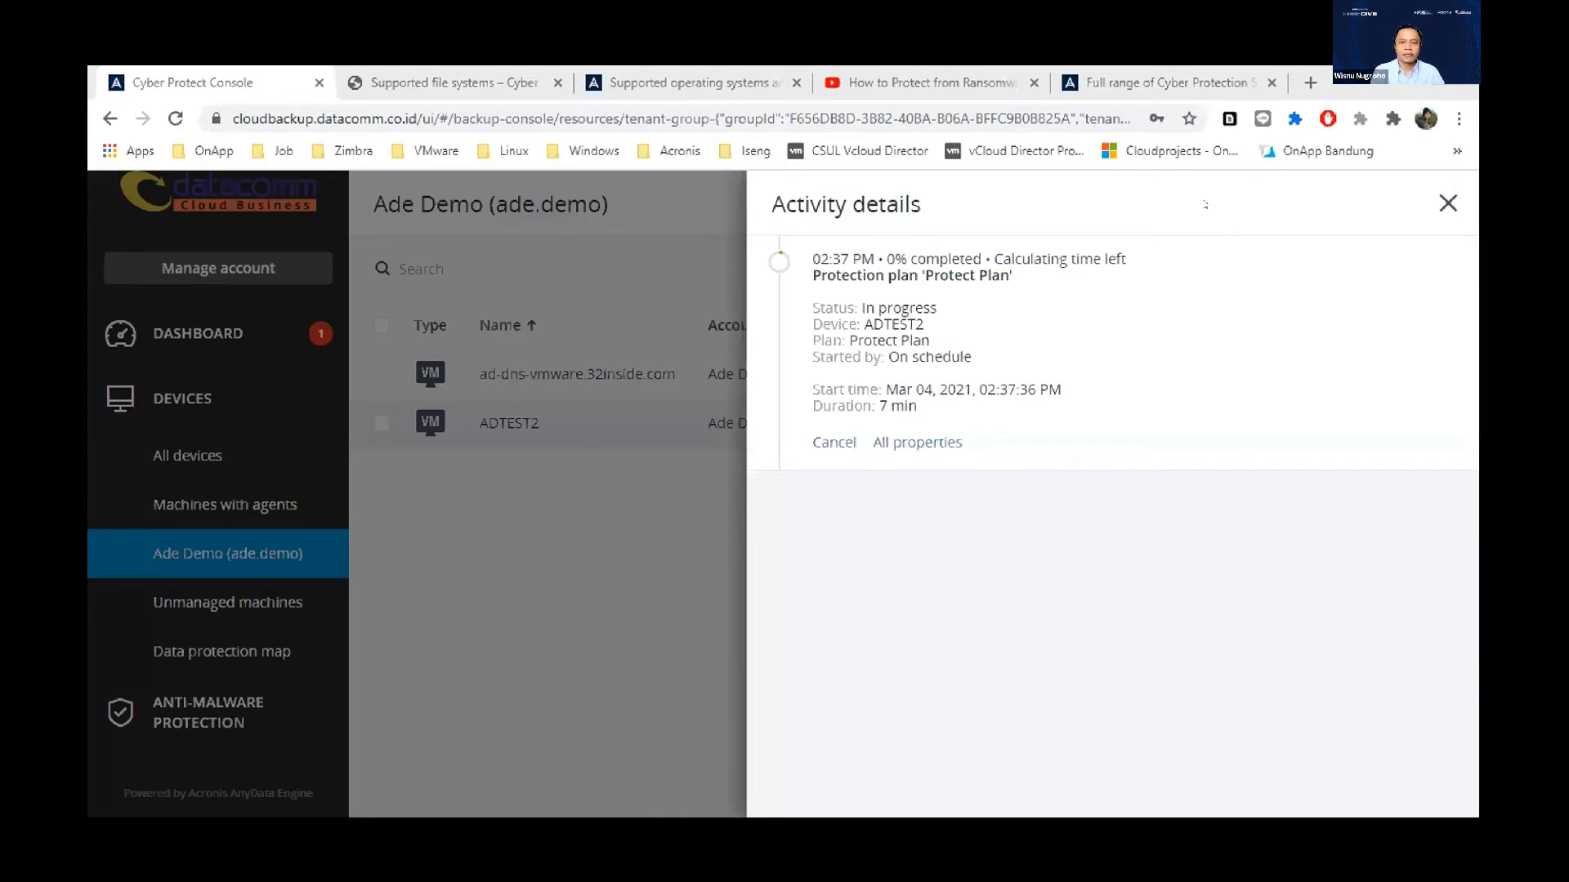
- Close ADTEST2's activity details and connect to the machine via the RDP client, dismissing the connection notice
key("Escape")
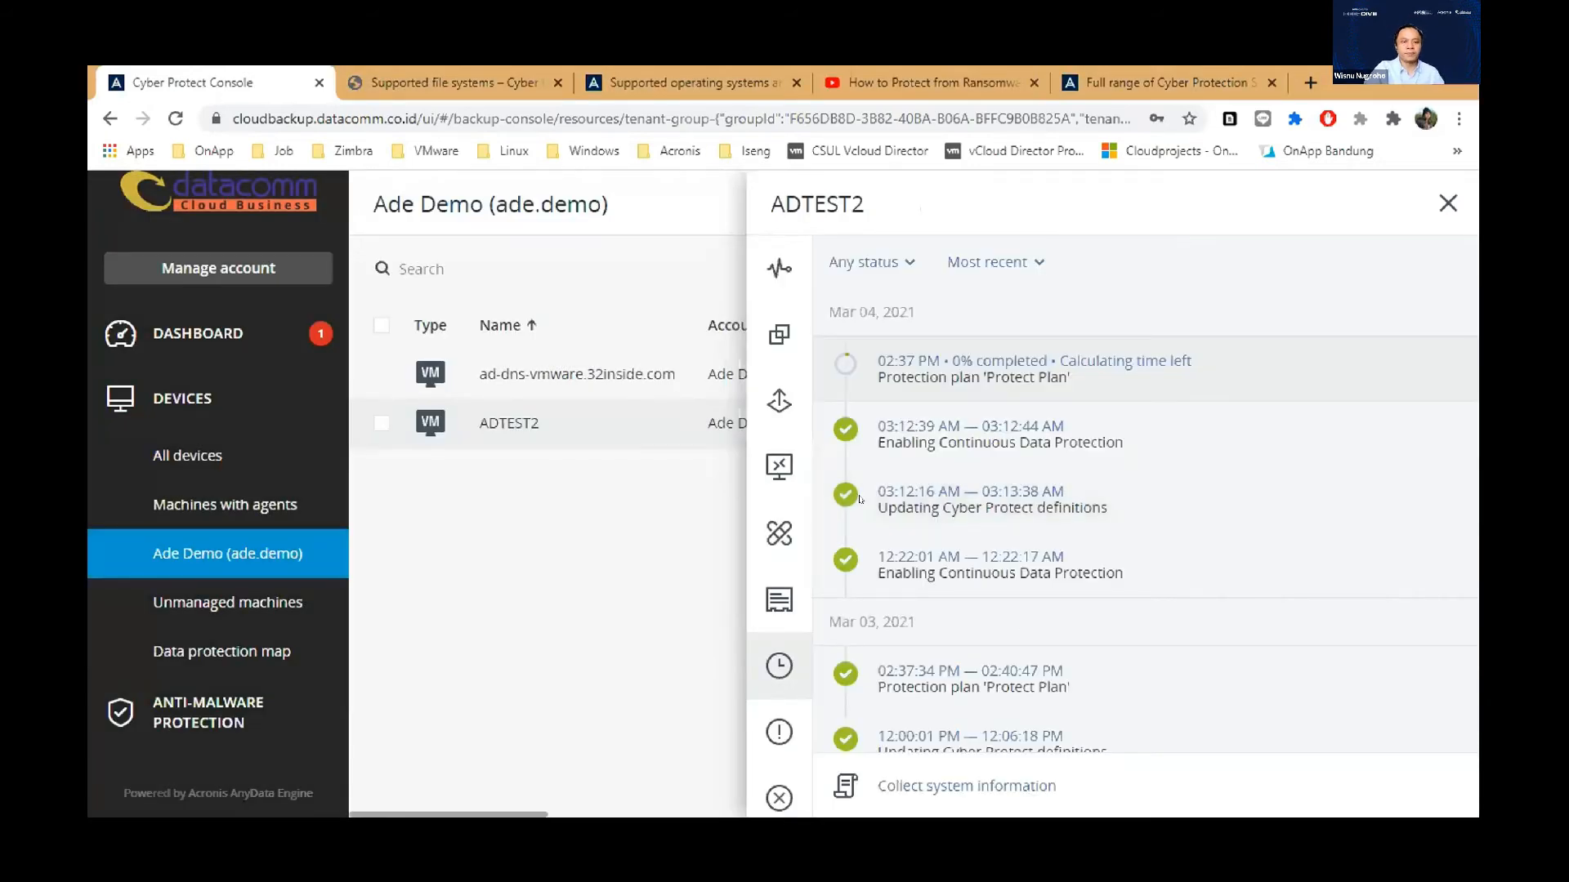
left_click(1448, 203)
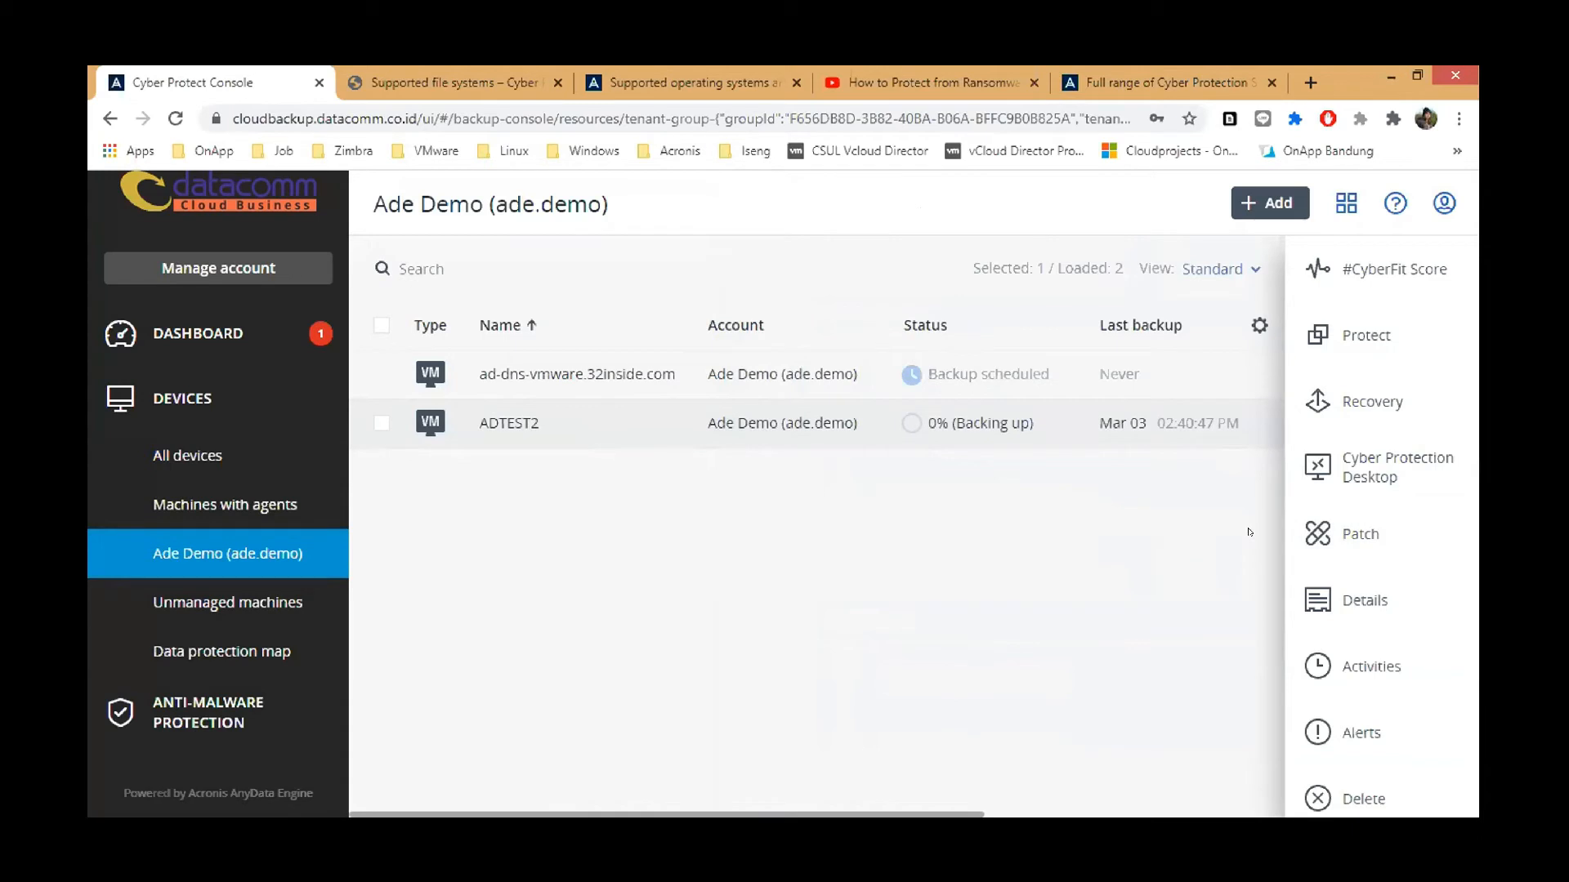
left_click(1363, 467)
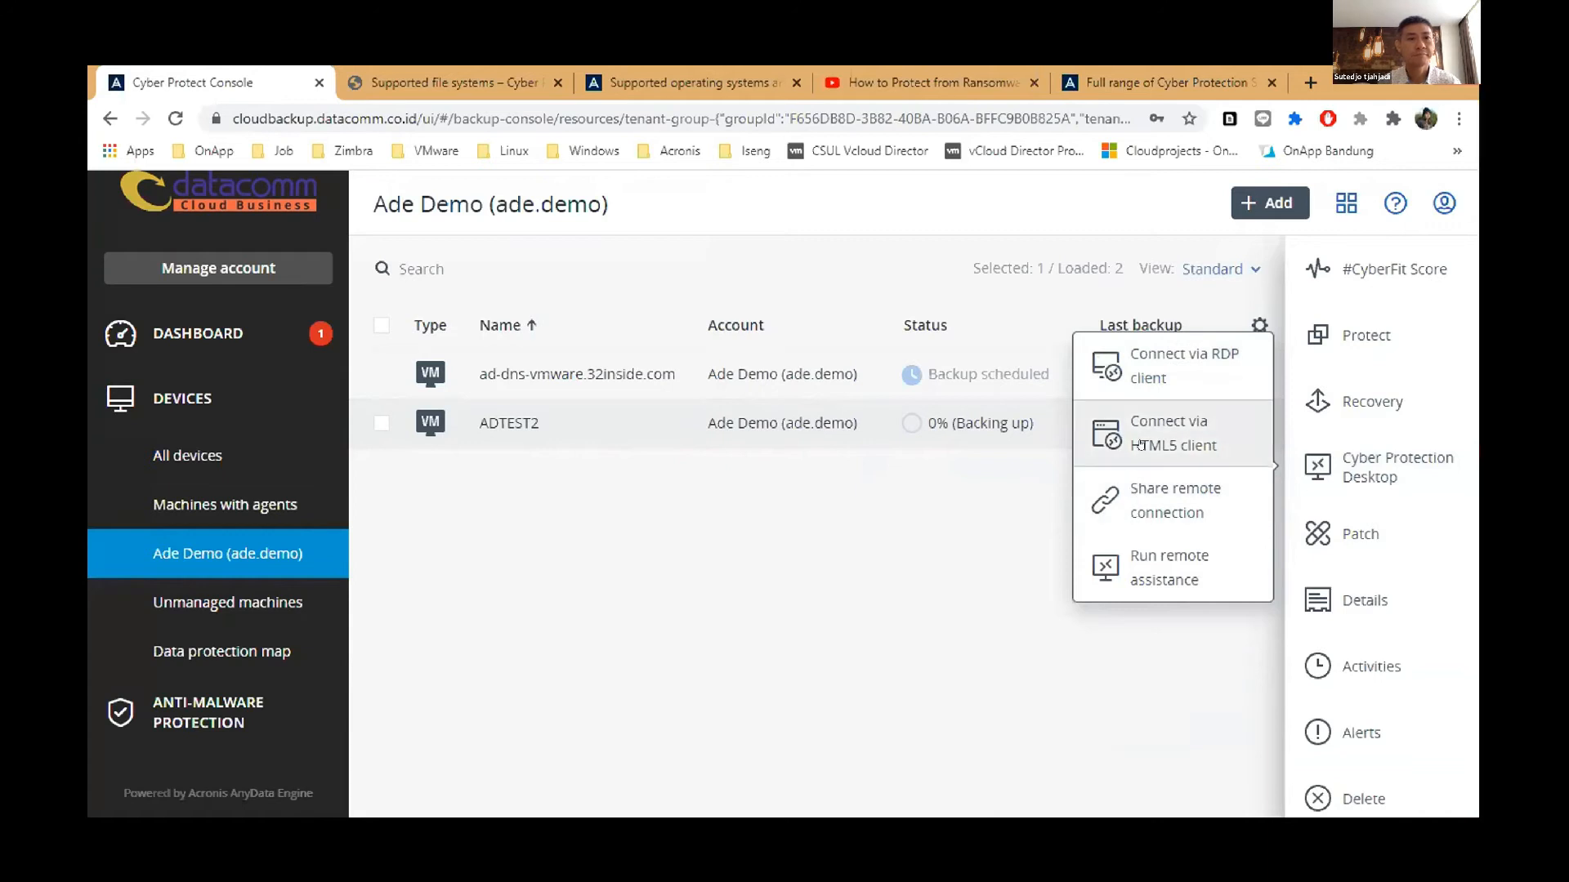
left_click(1172, 353)
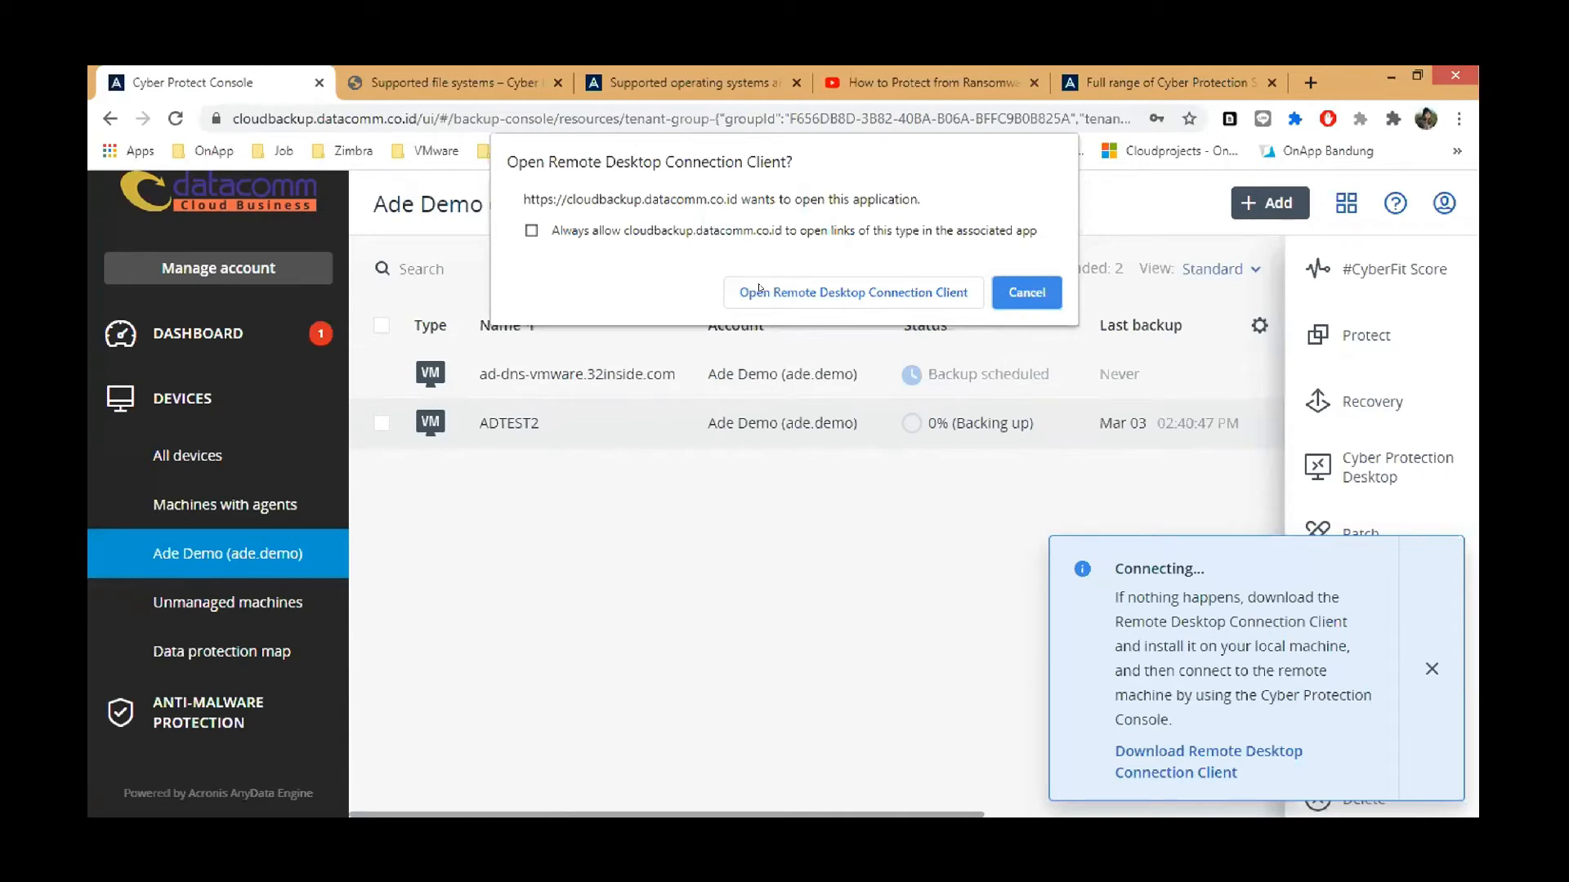
left_click(759, 291)
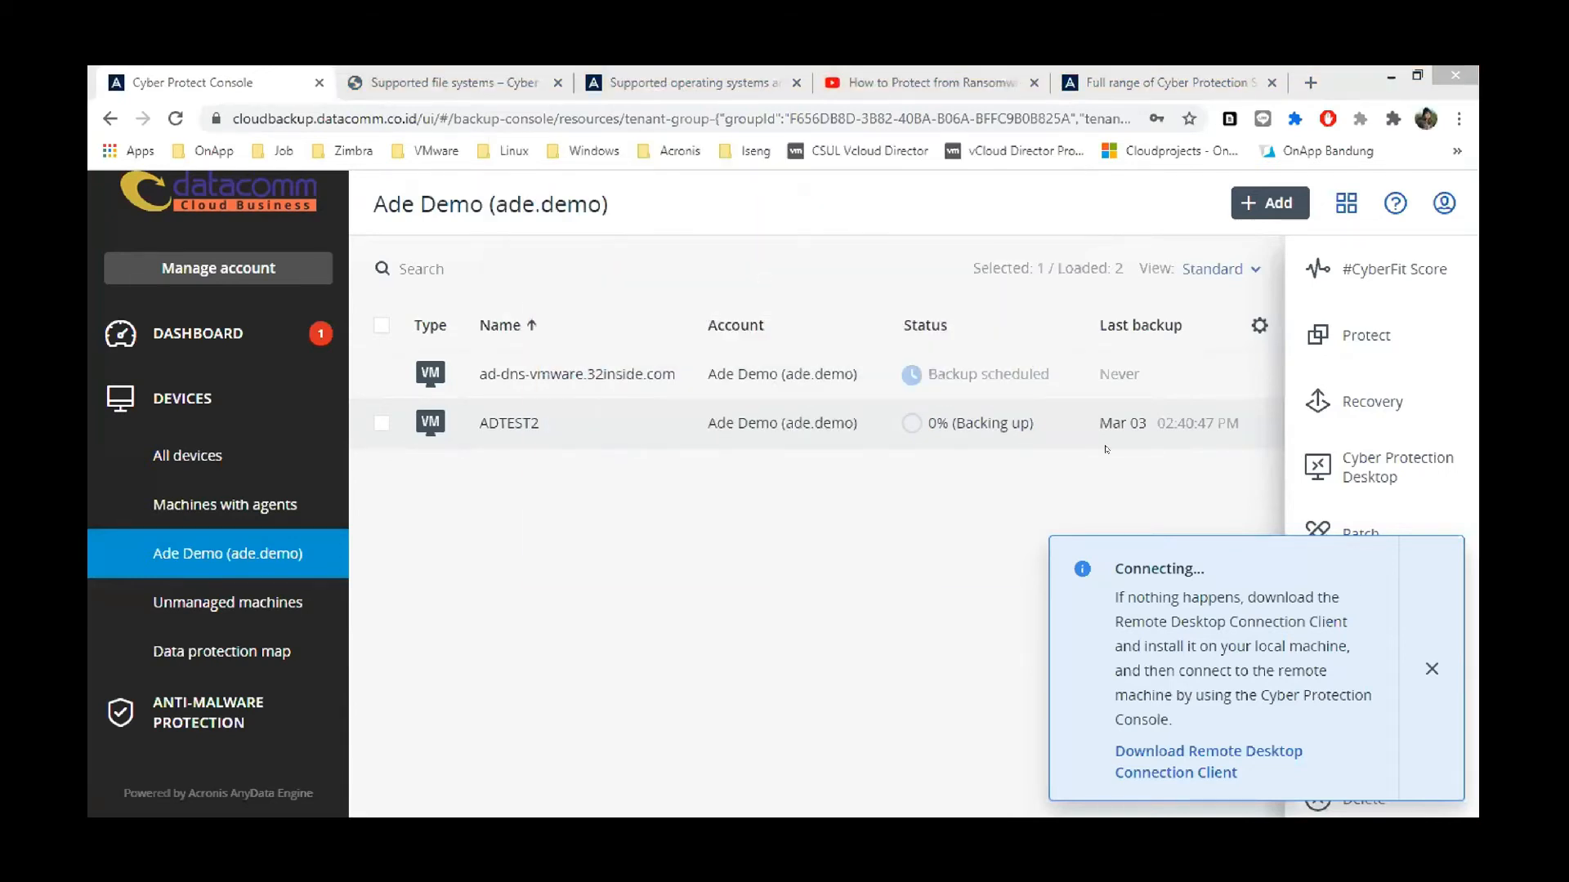
left_click(1431, 665)
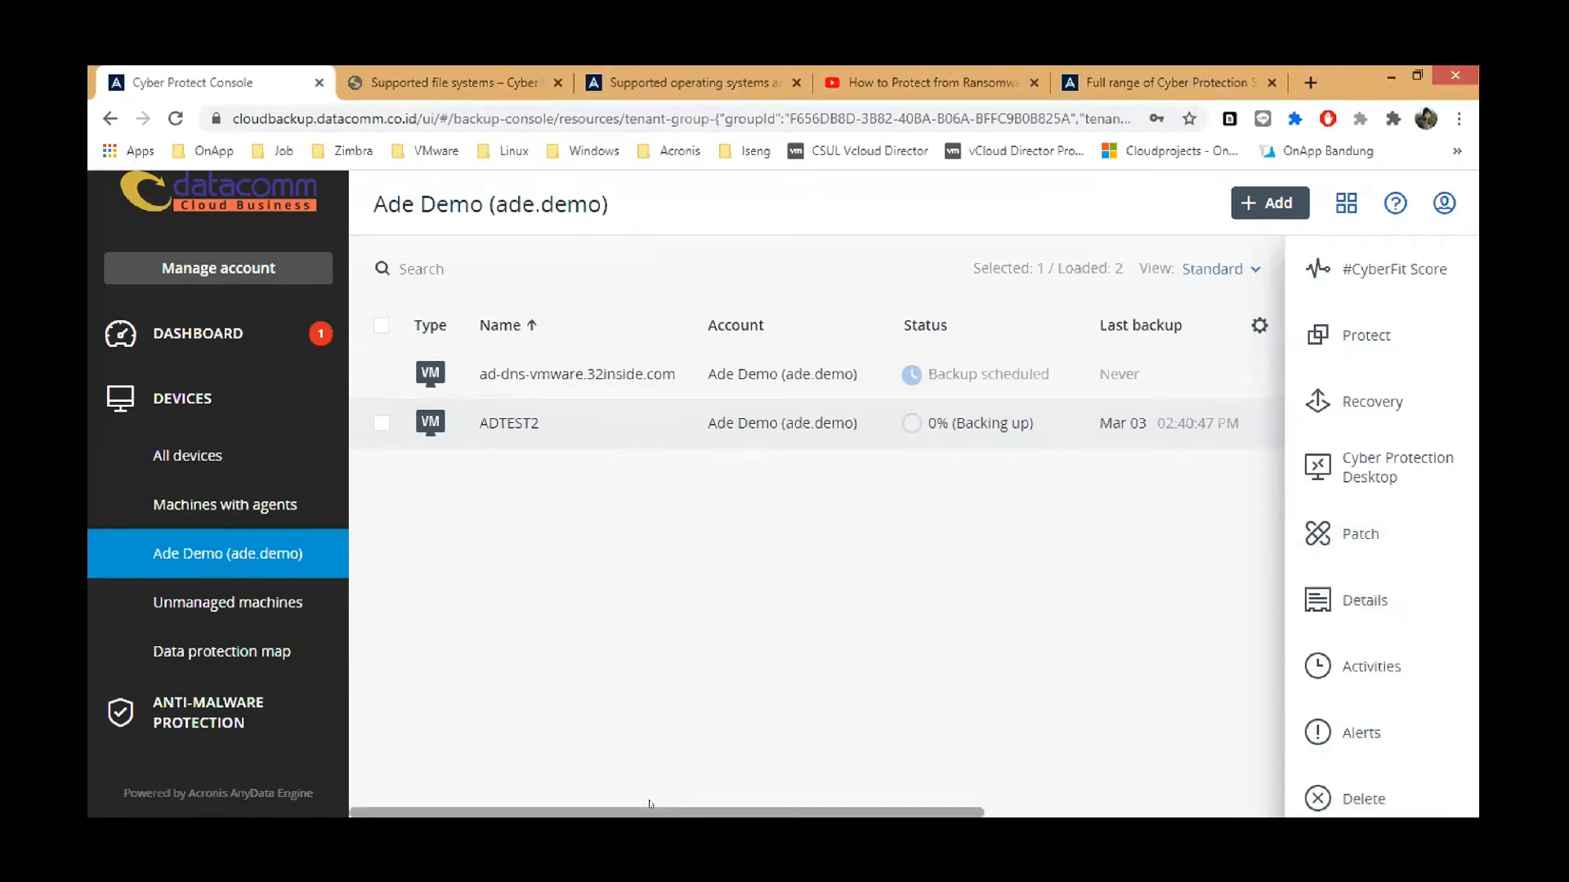
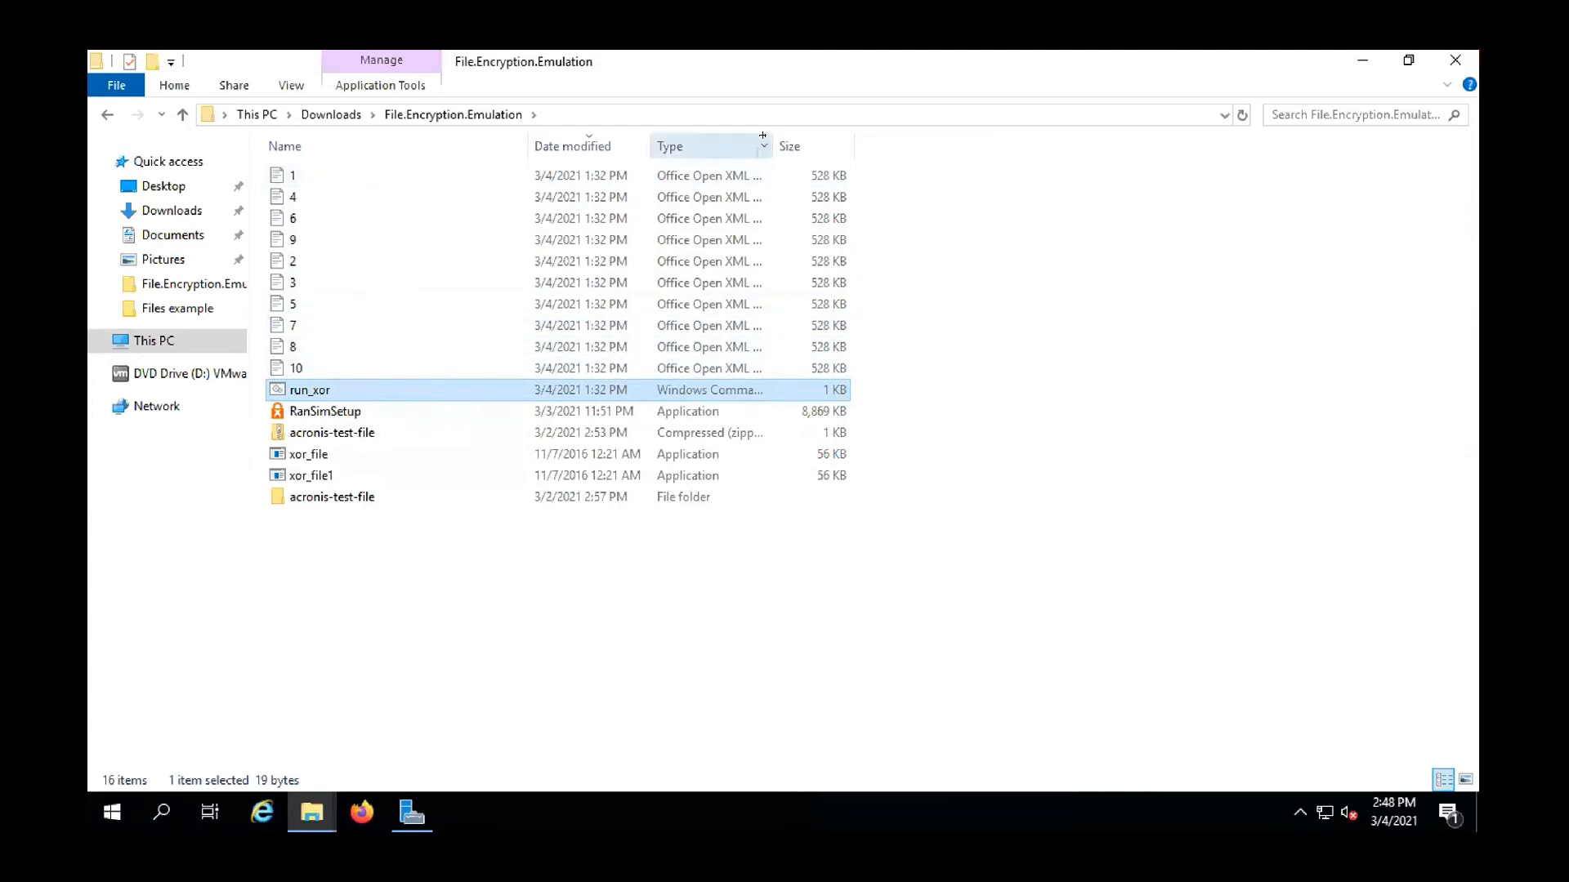
- Widen the Type column in the File.Encryption.Emulation folder to fit the full file types, and run the run_xor script
left_click(764, 142)
left_click_drag(773, 142, 873, 142)
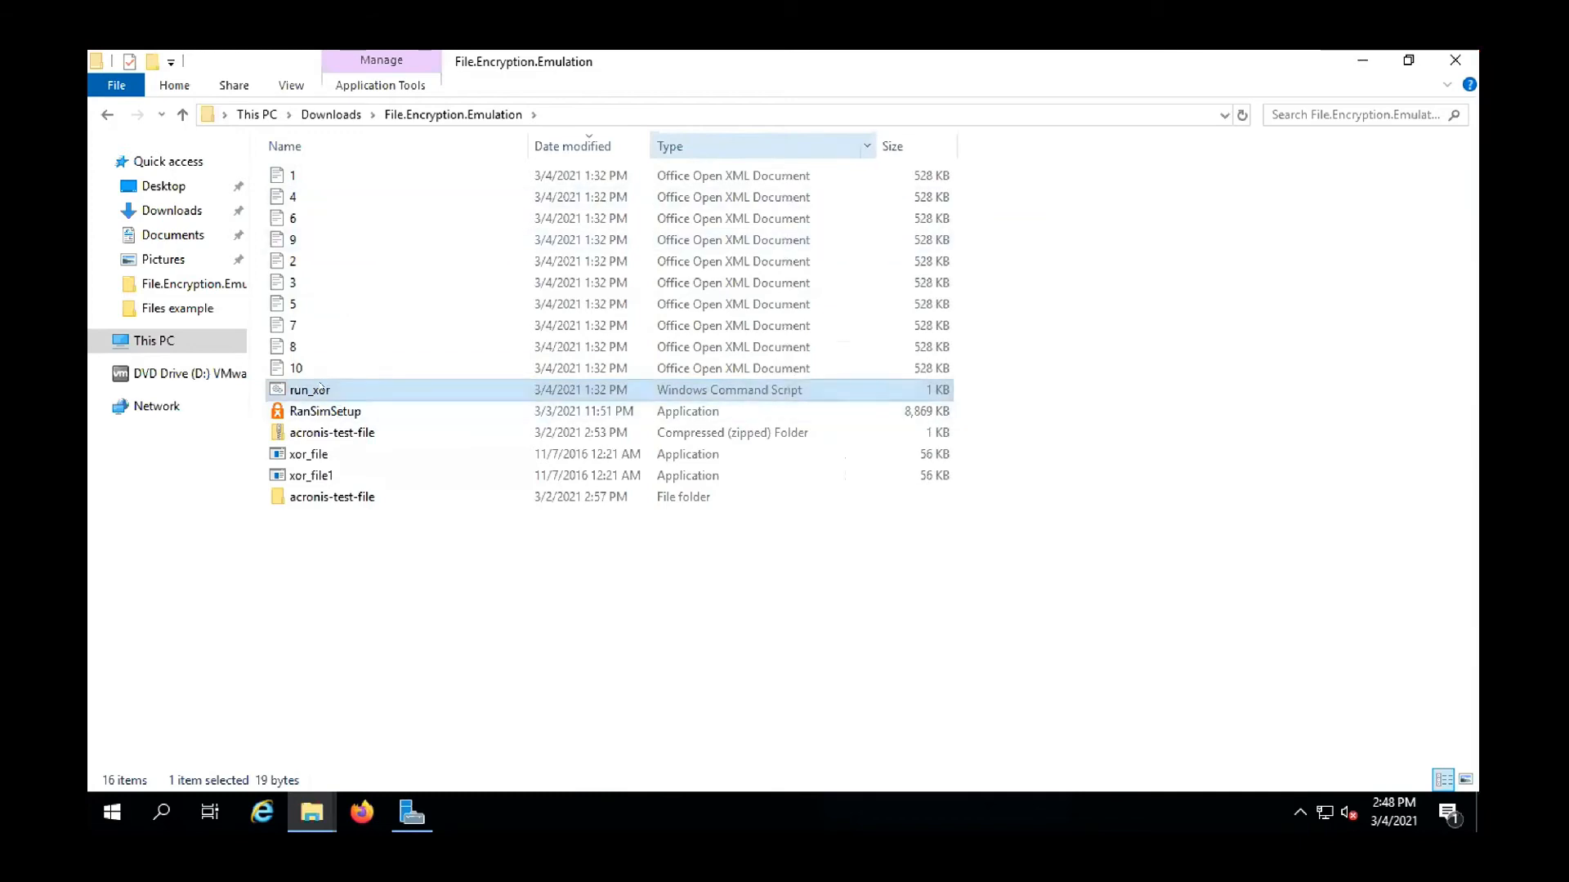
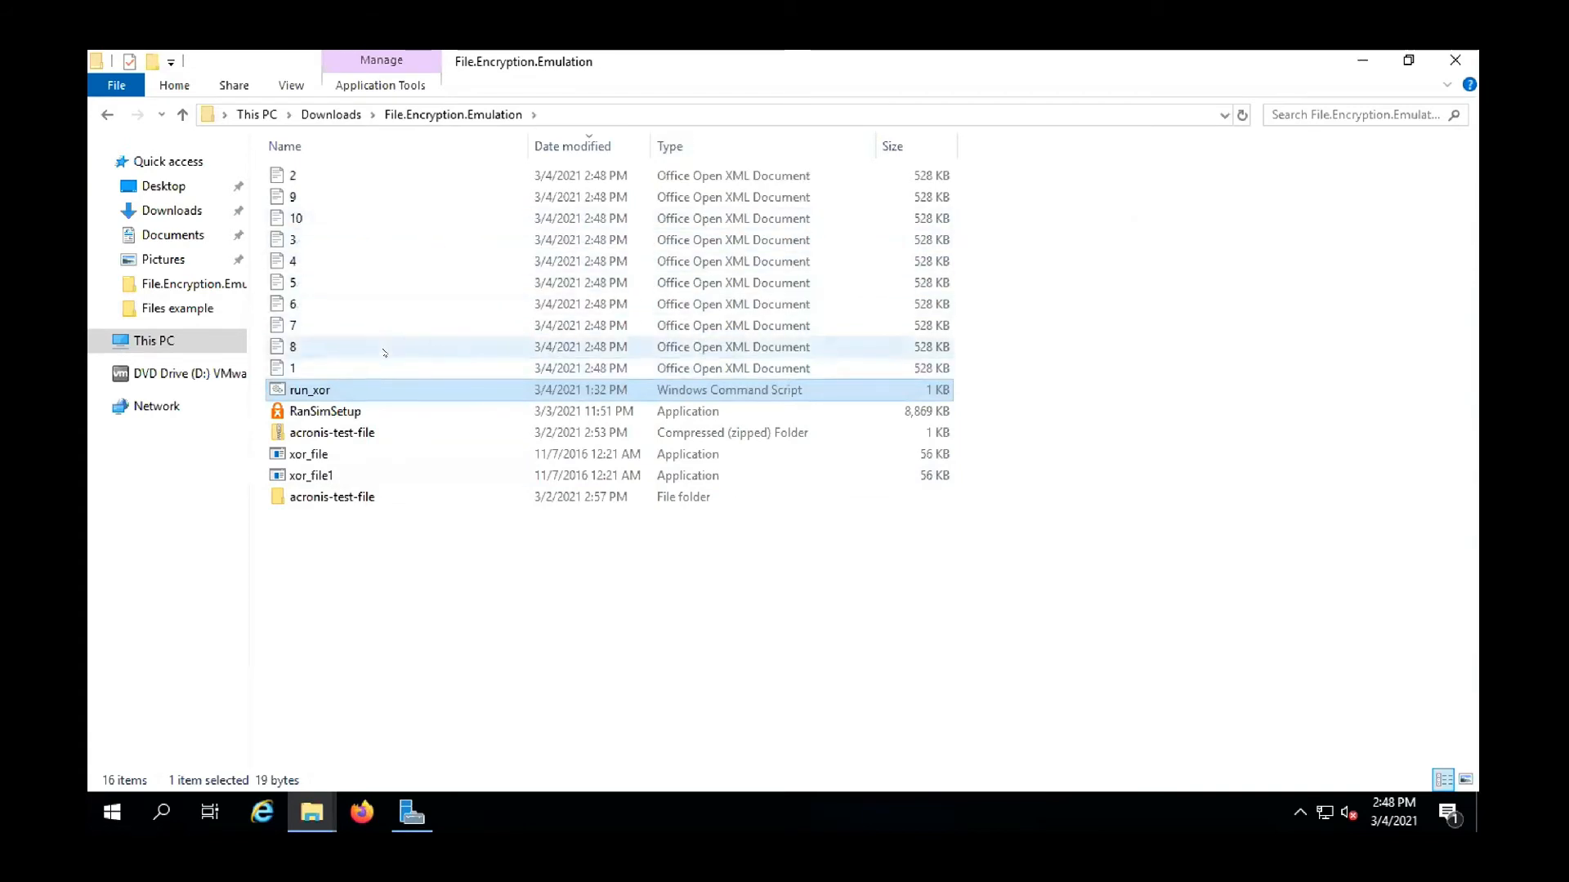
- Examine the documents numbered 1 to 10 in the File.Encryption.Emulation folder one by one
left_click(351, 365)
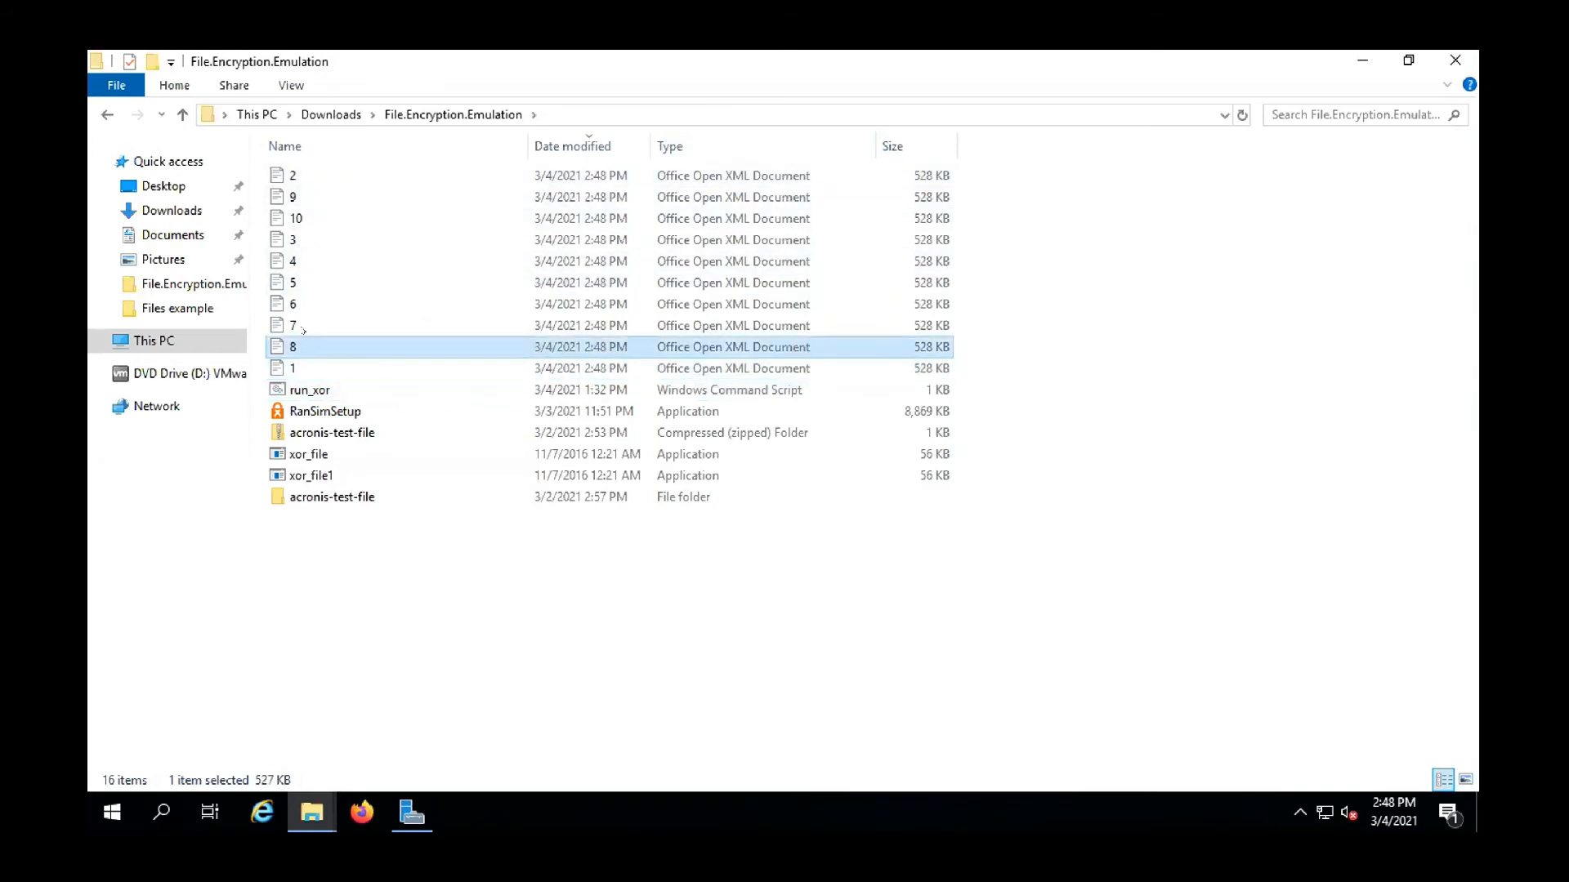
left_click(303, 326)
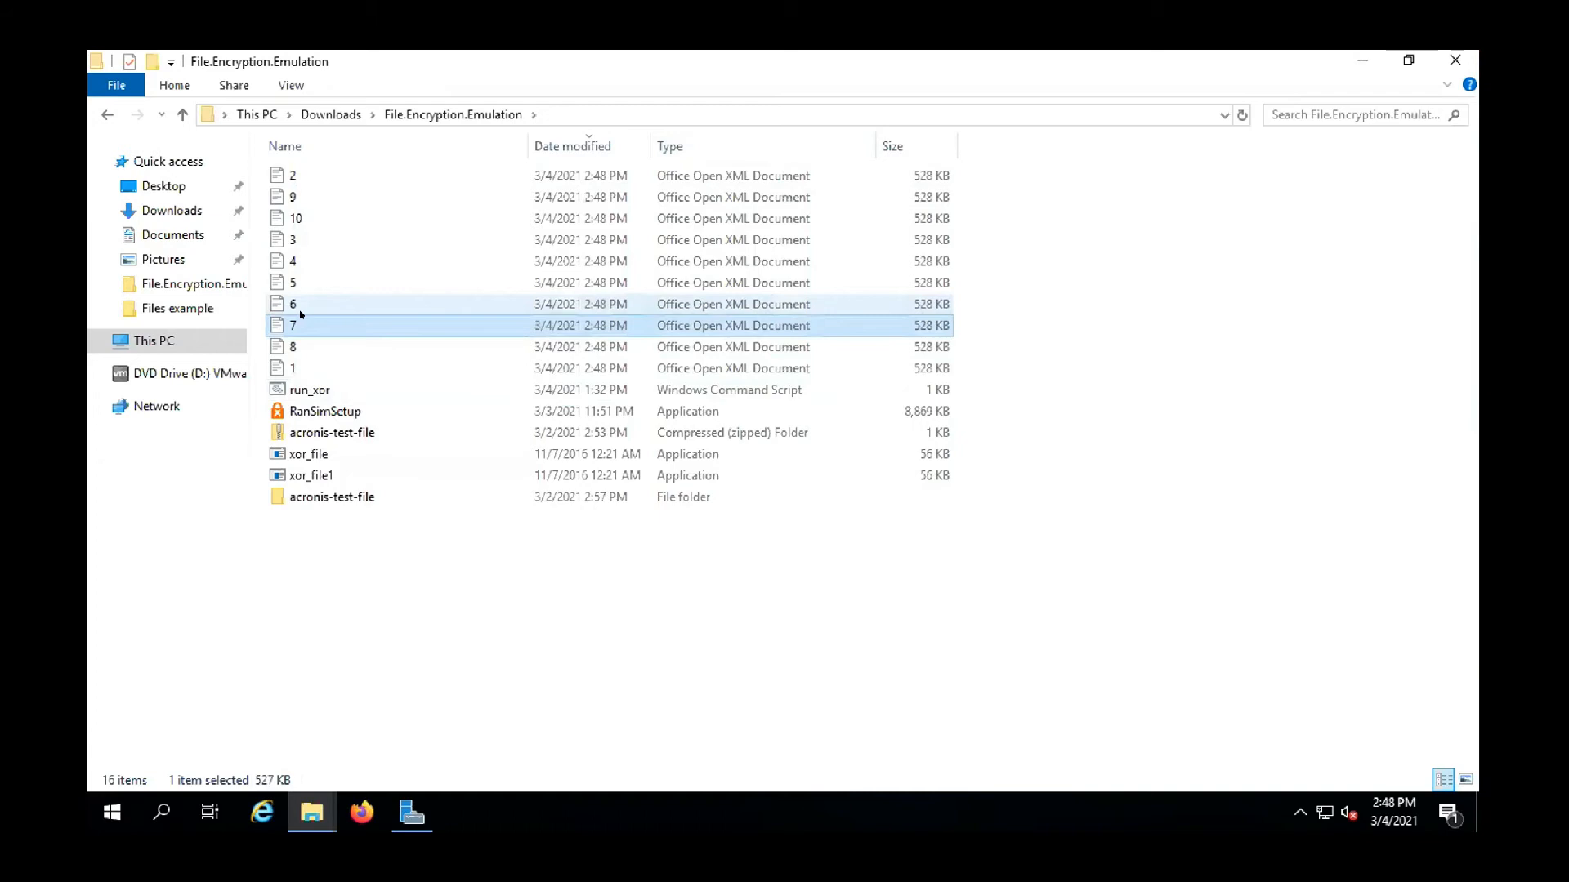
left_click(302, 304)
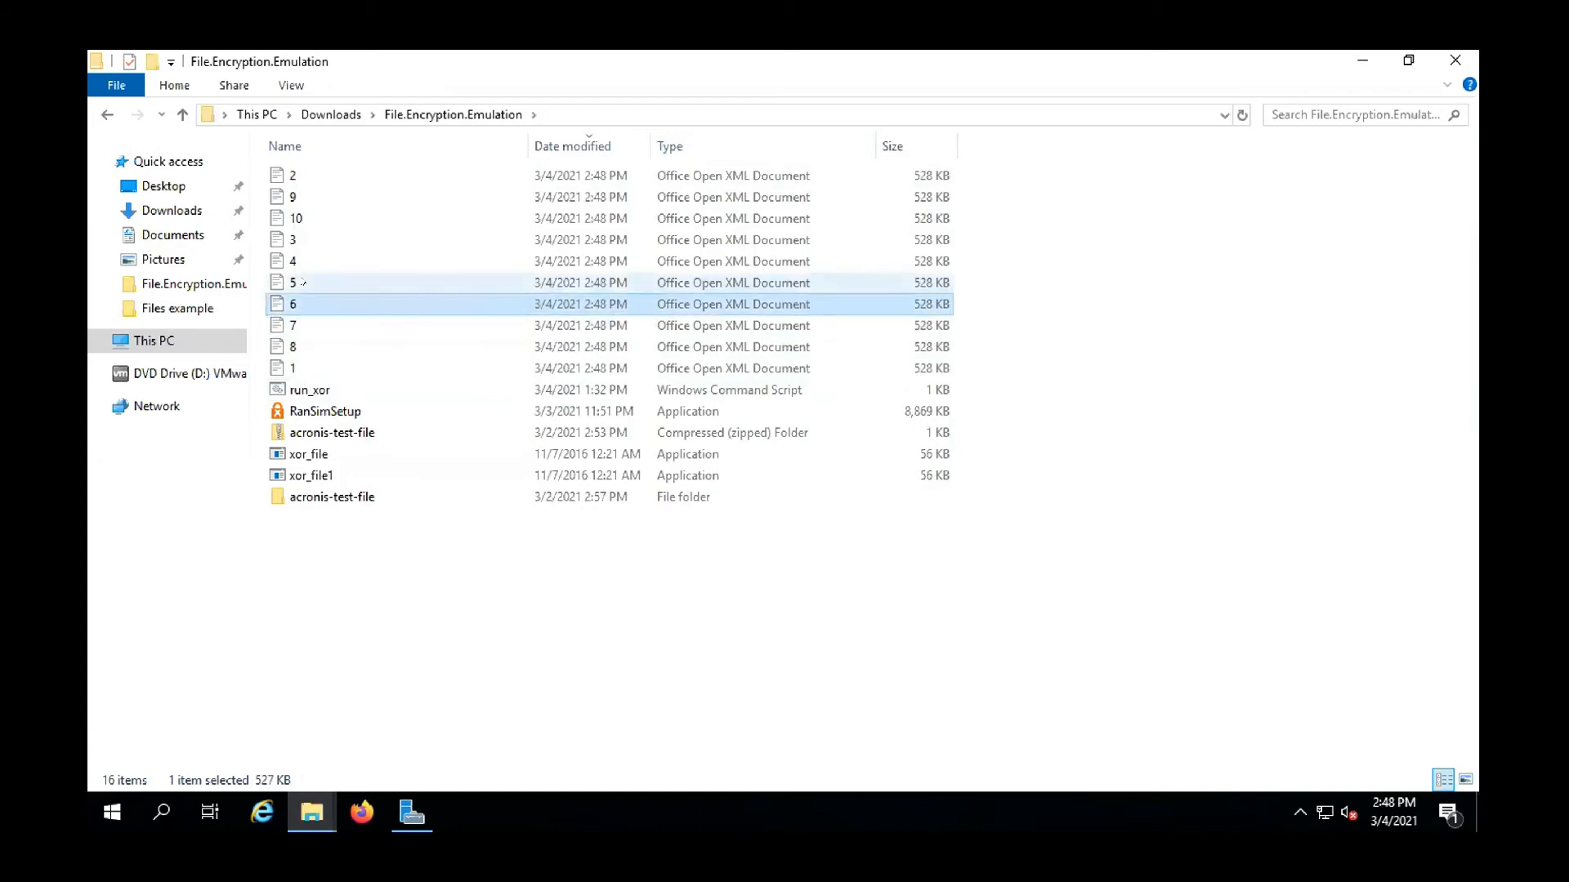
left_click(303, 282)
left_click(302, 261)
left_click(302, 240)
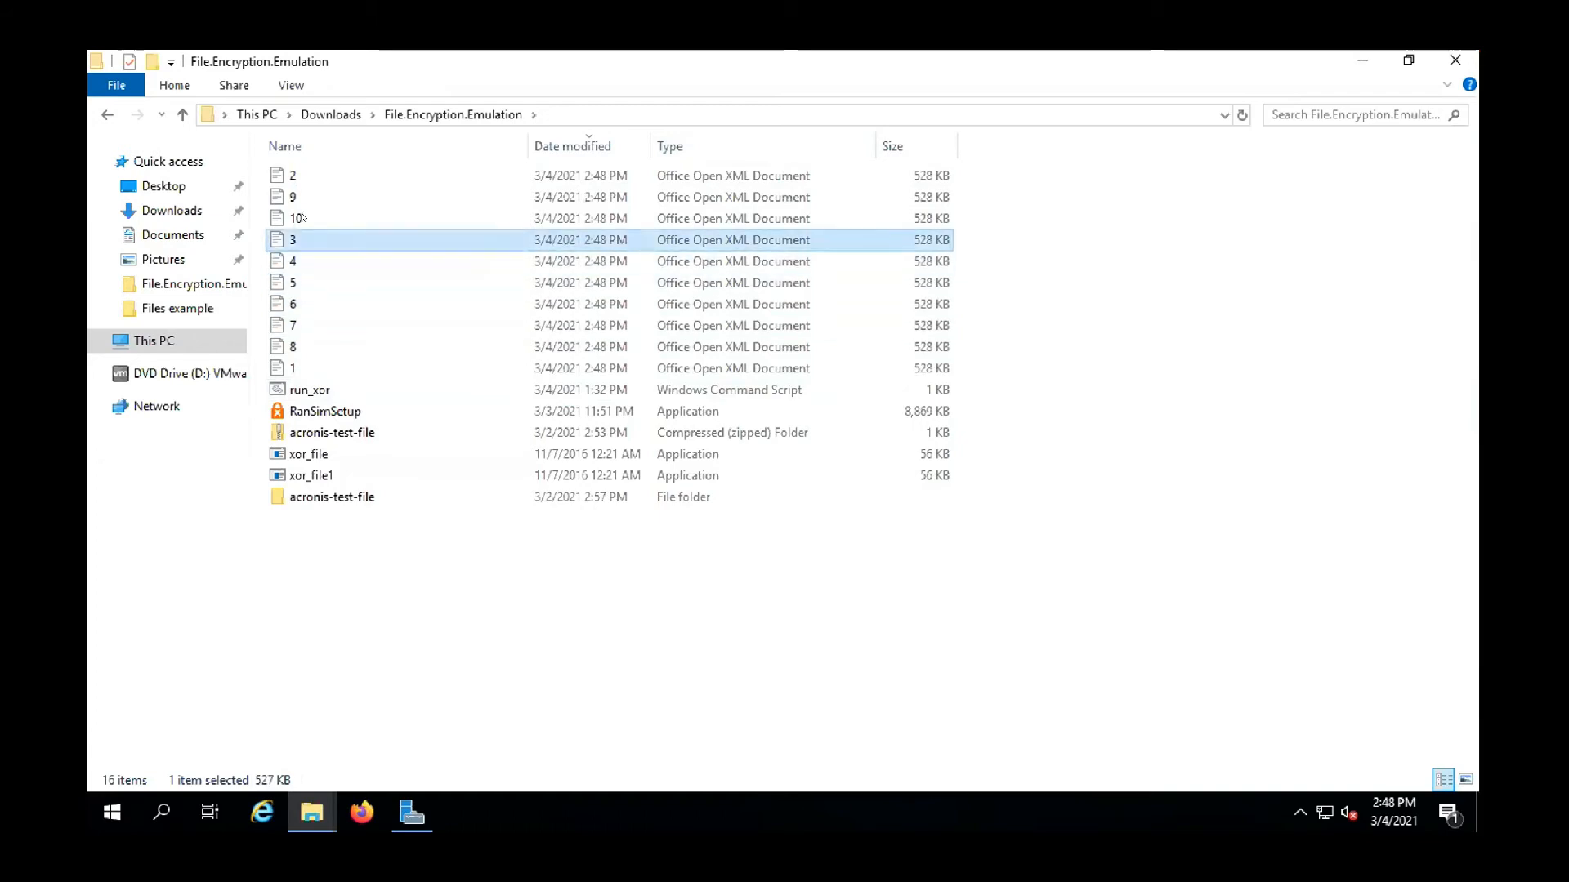
left_click(302, 219)
left_click(303, 196)
left_click(303, 175)
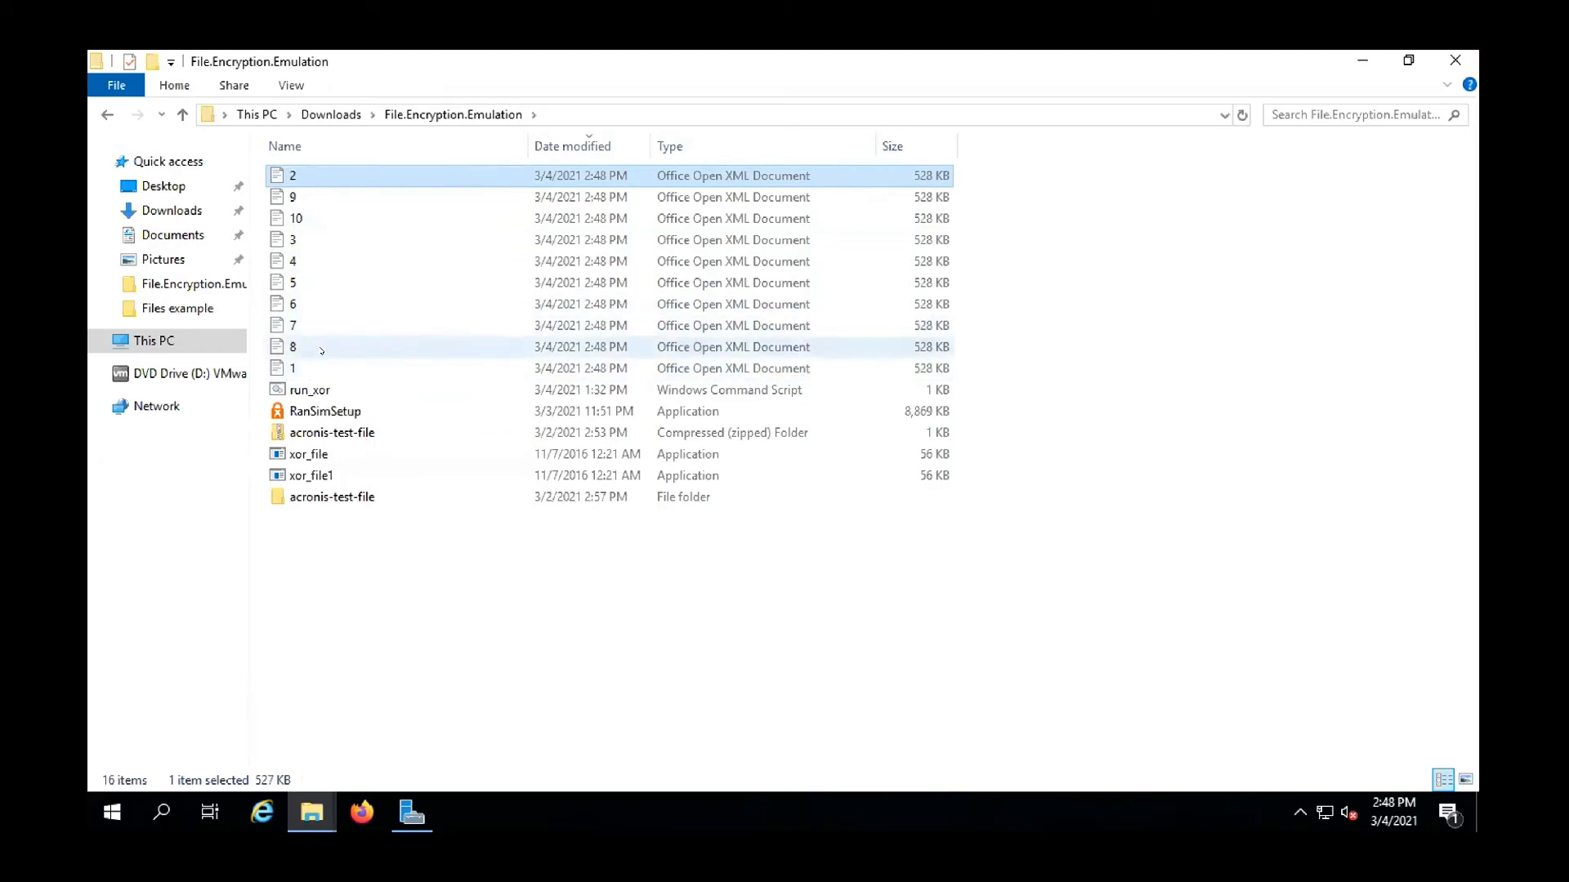
mouse_move(664, 102)
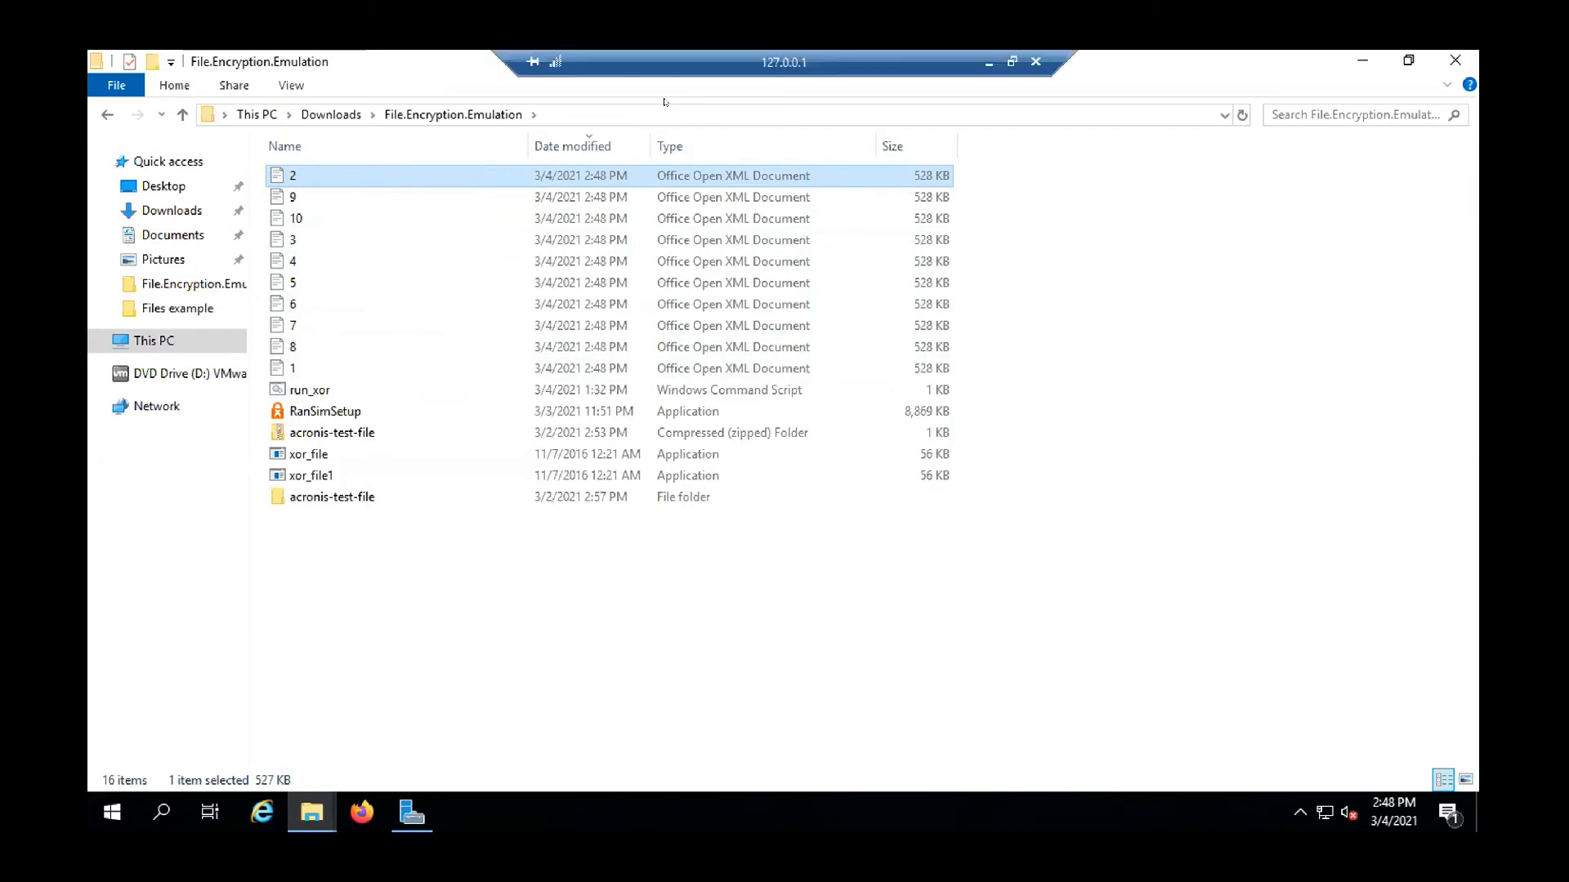
left_click(332, 565)
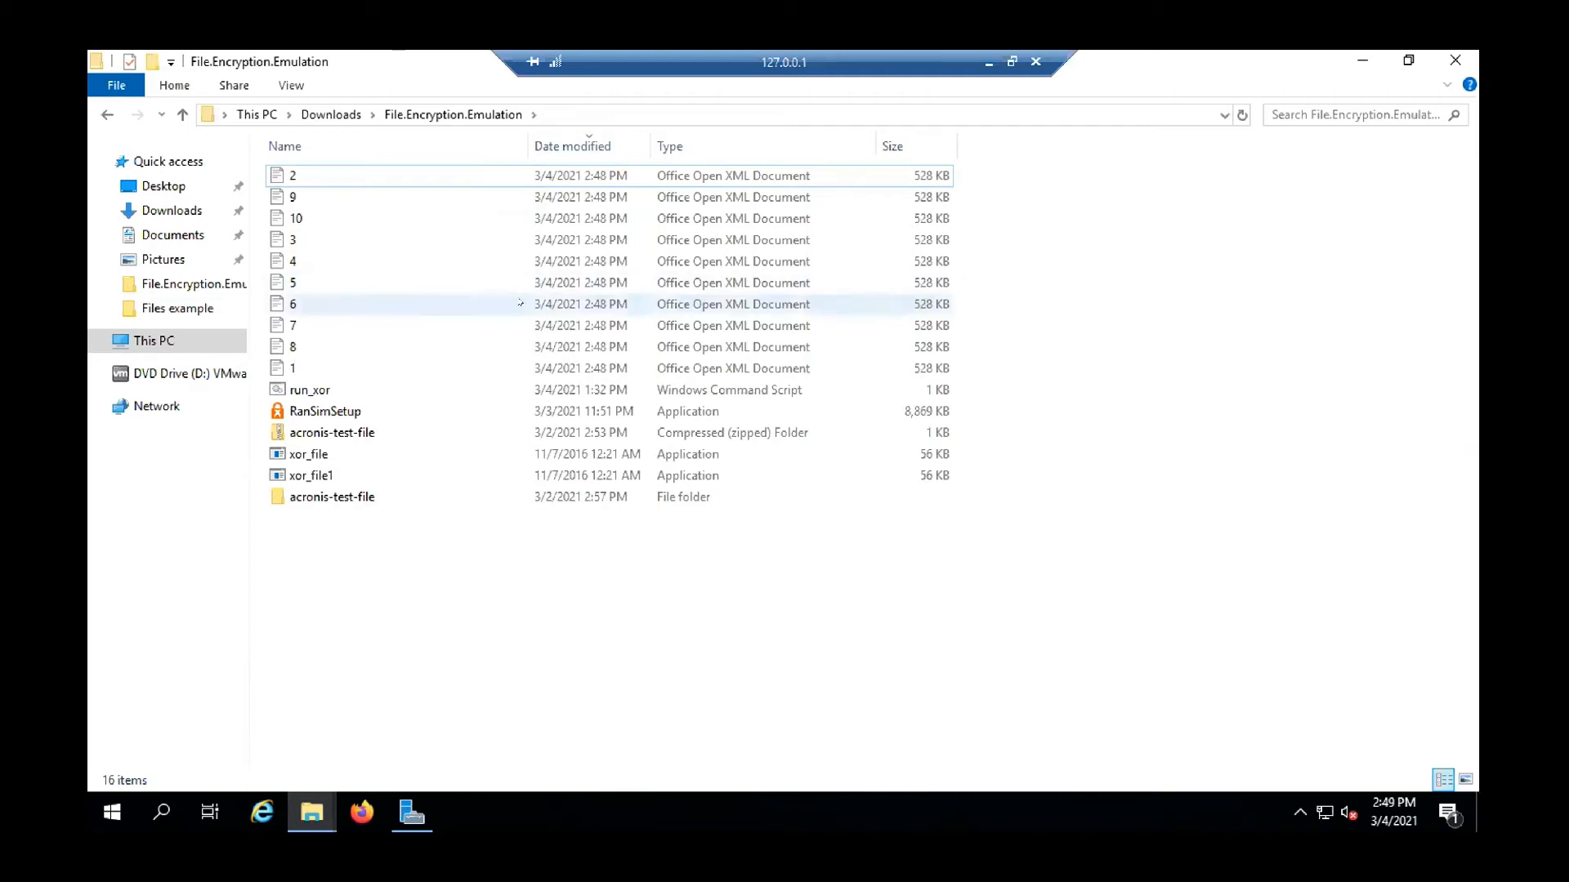
left_click(364, 365)
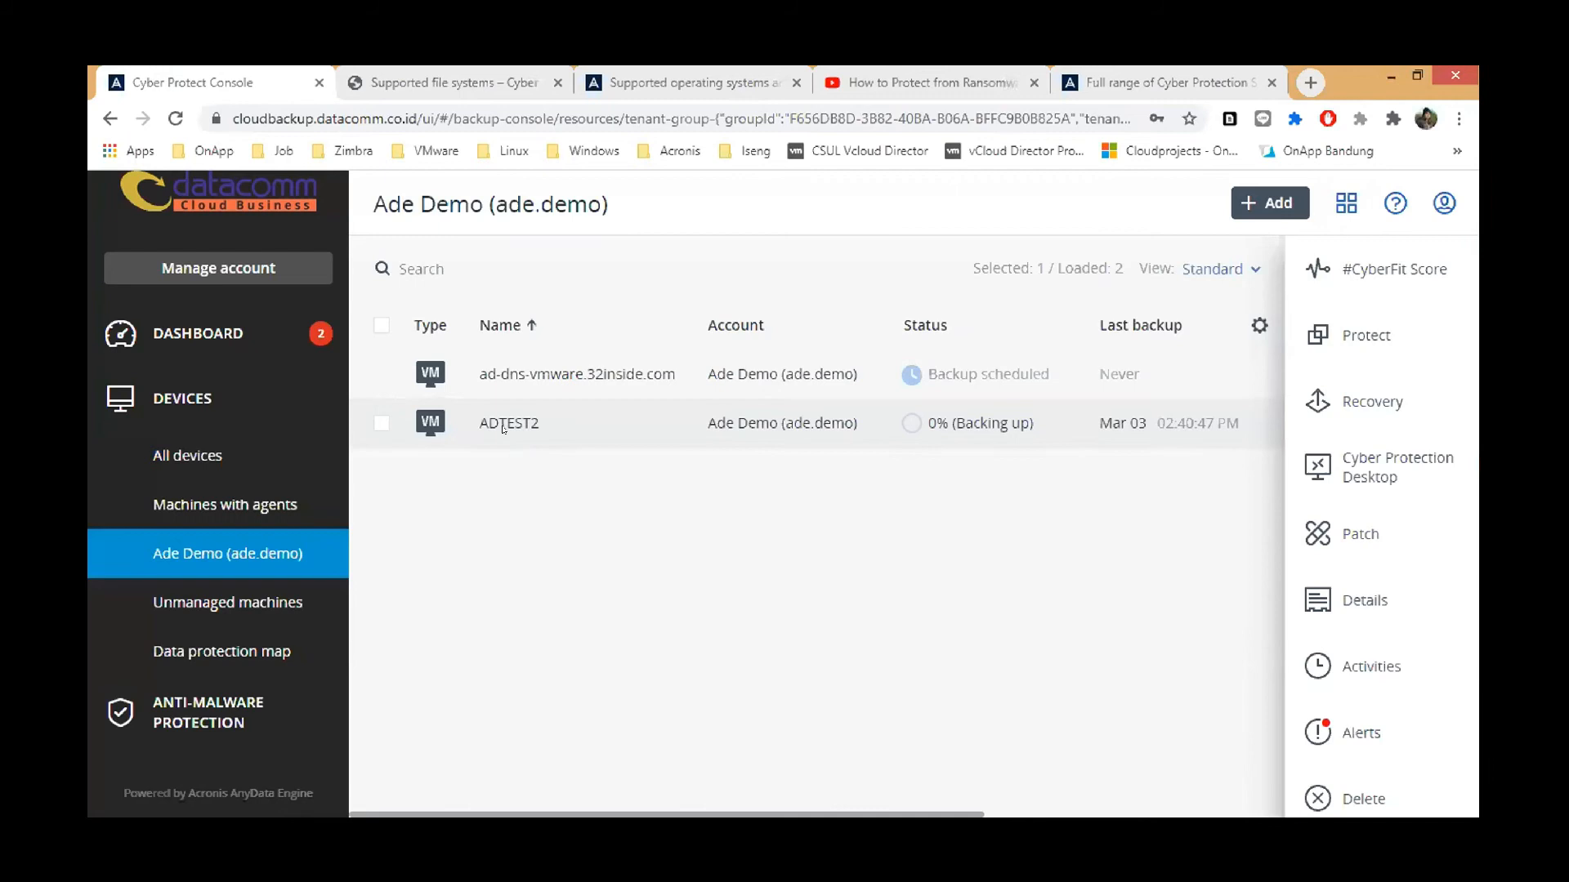
- Switch back to the Cyber Protect Console and open the dashboard's list of all alerts
left_click(226, 346)
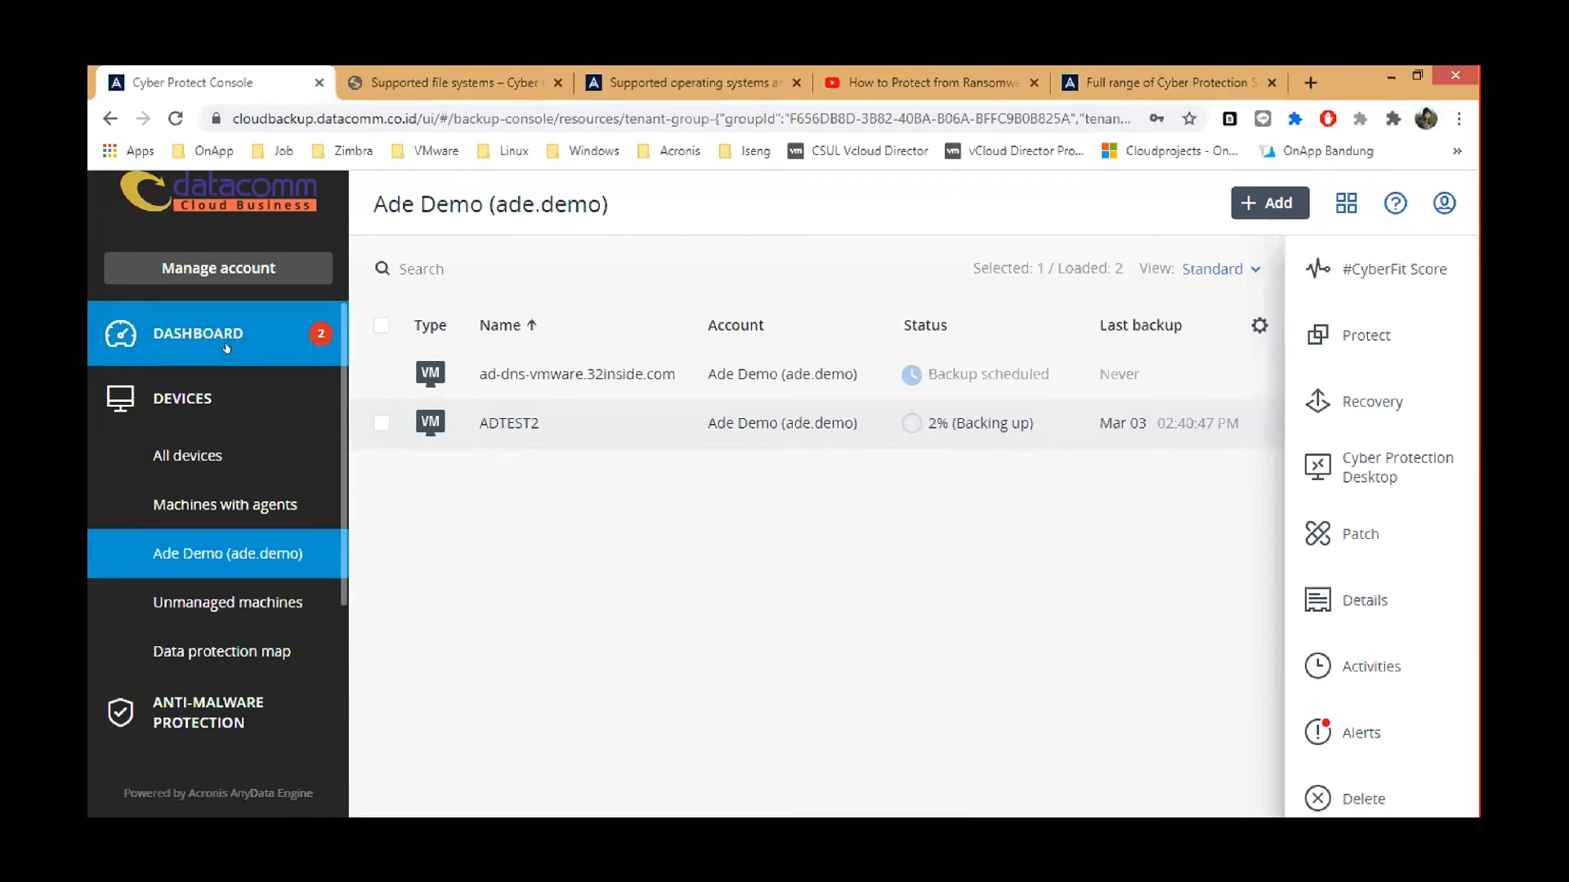
left_click(223, 431)
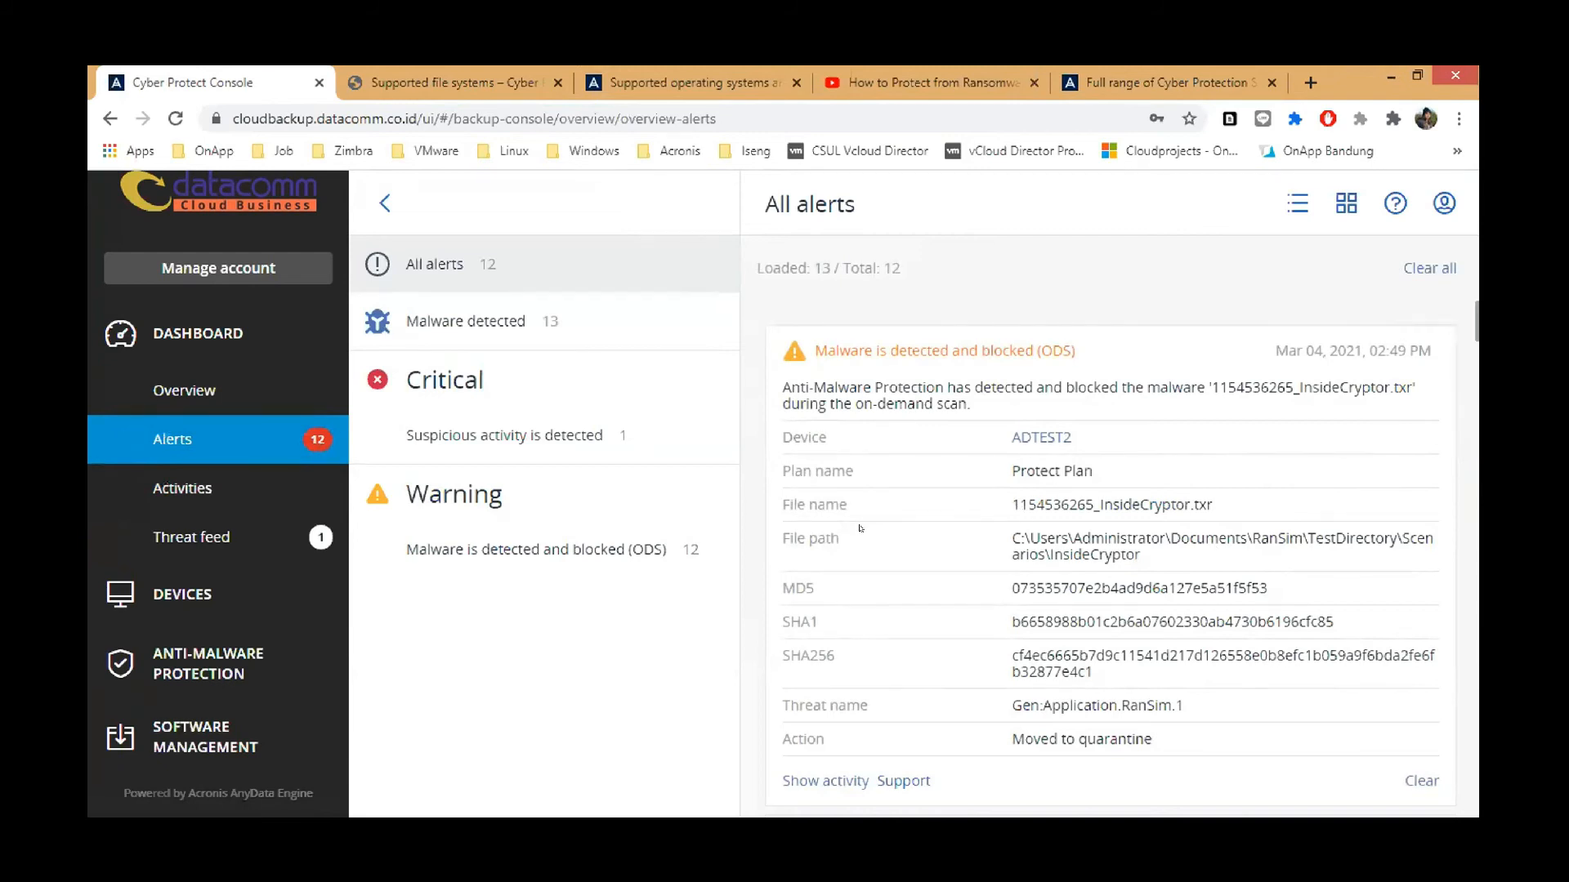
- Review the malware alerts, filter to the critical suspicious activity alert, and highlight its list of affected files
scroll(925, 559, "down", 6)
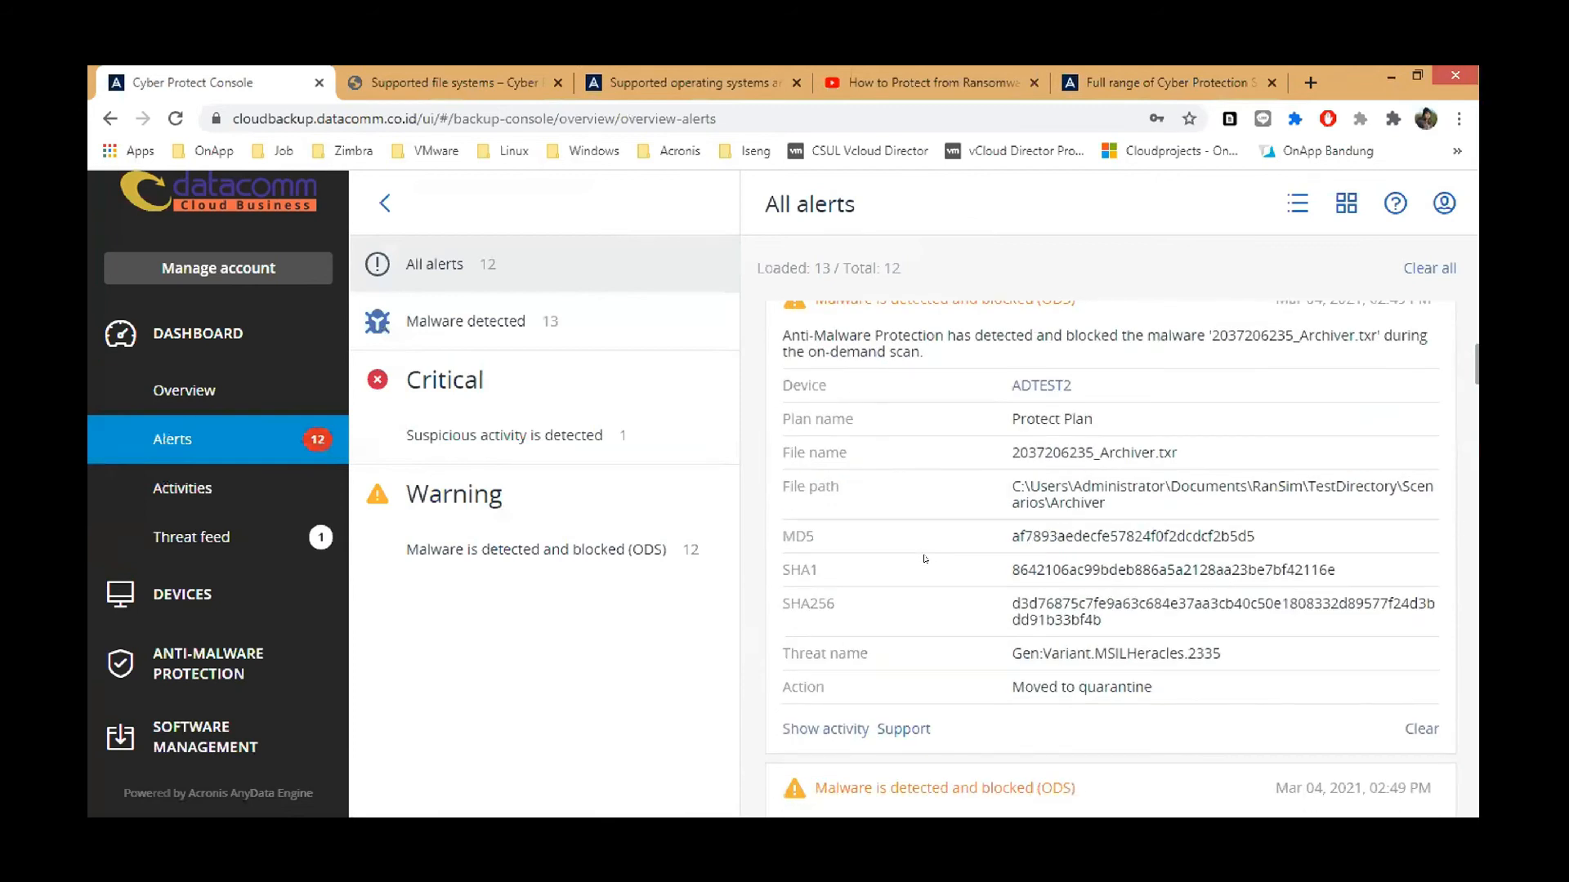
left_click(522, 445)
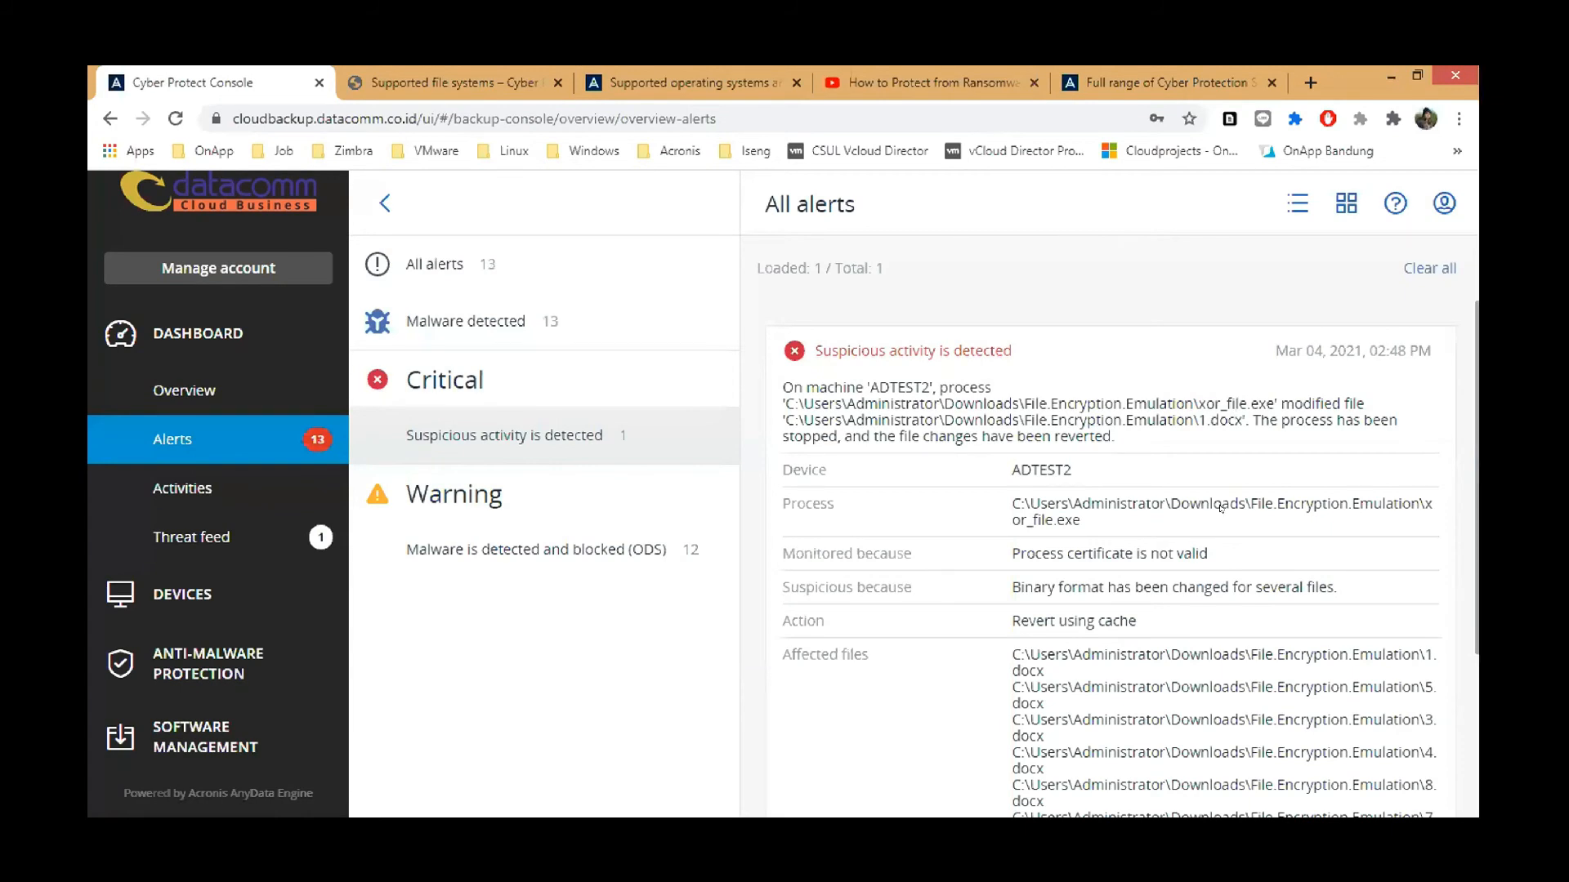
scroll(1201, 545, "down", 3)
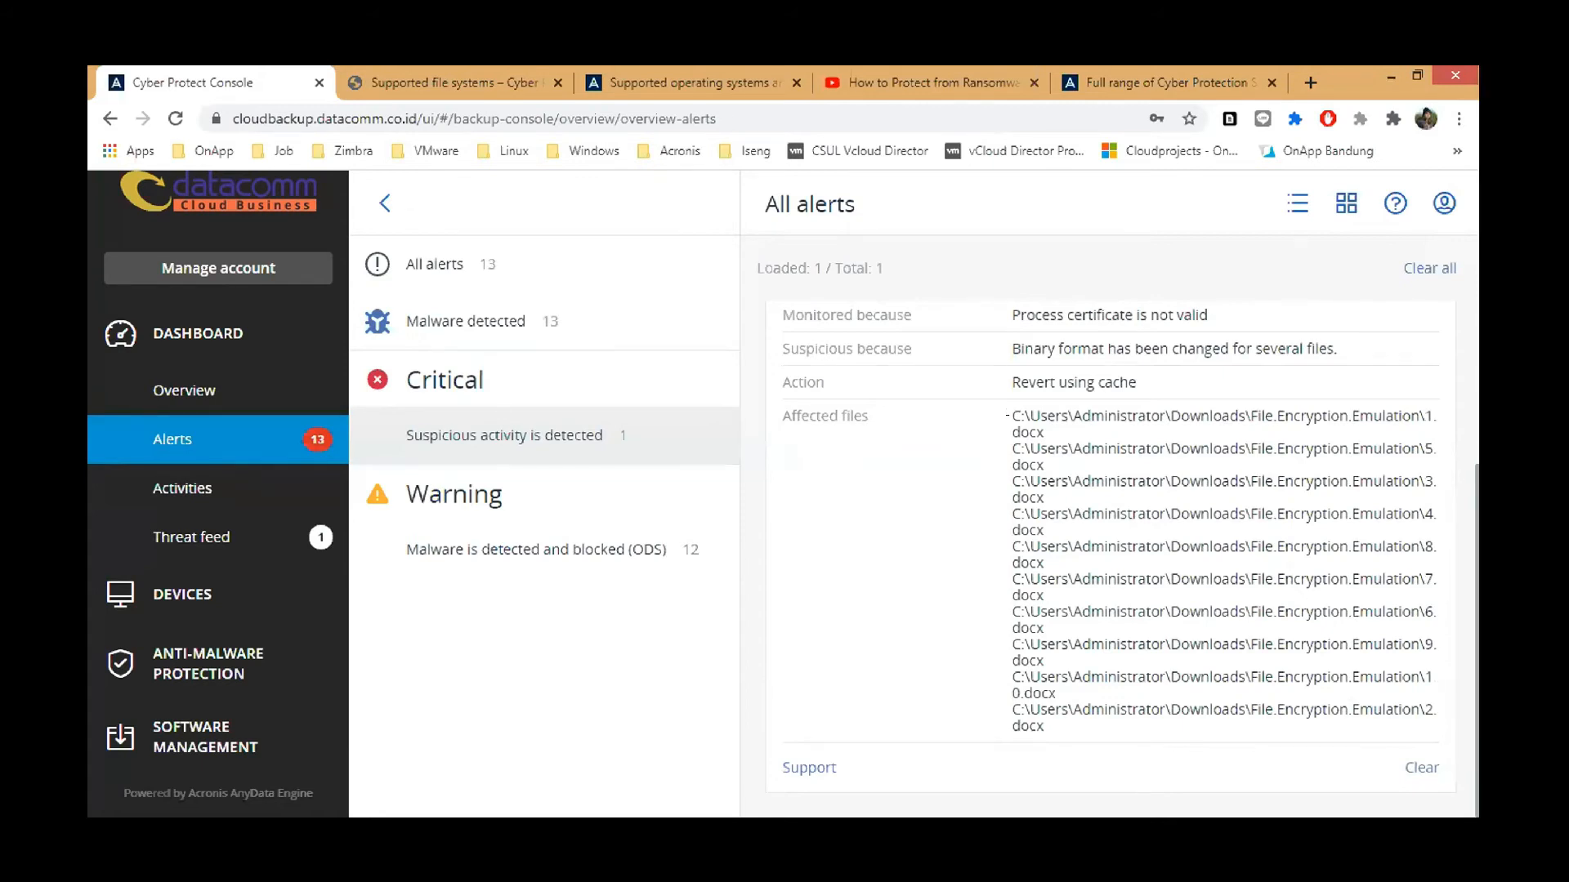
left_click_drag(1008, 416, 1044, 727)
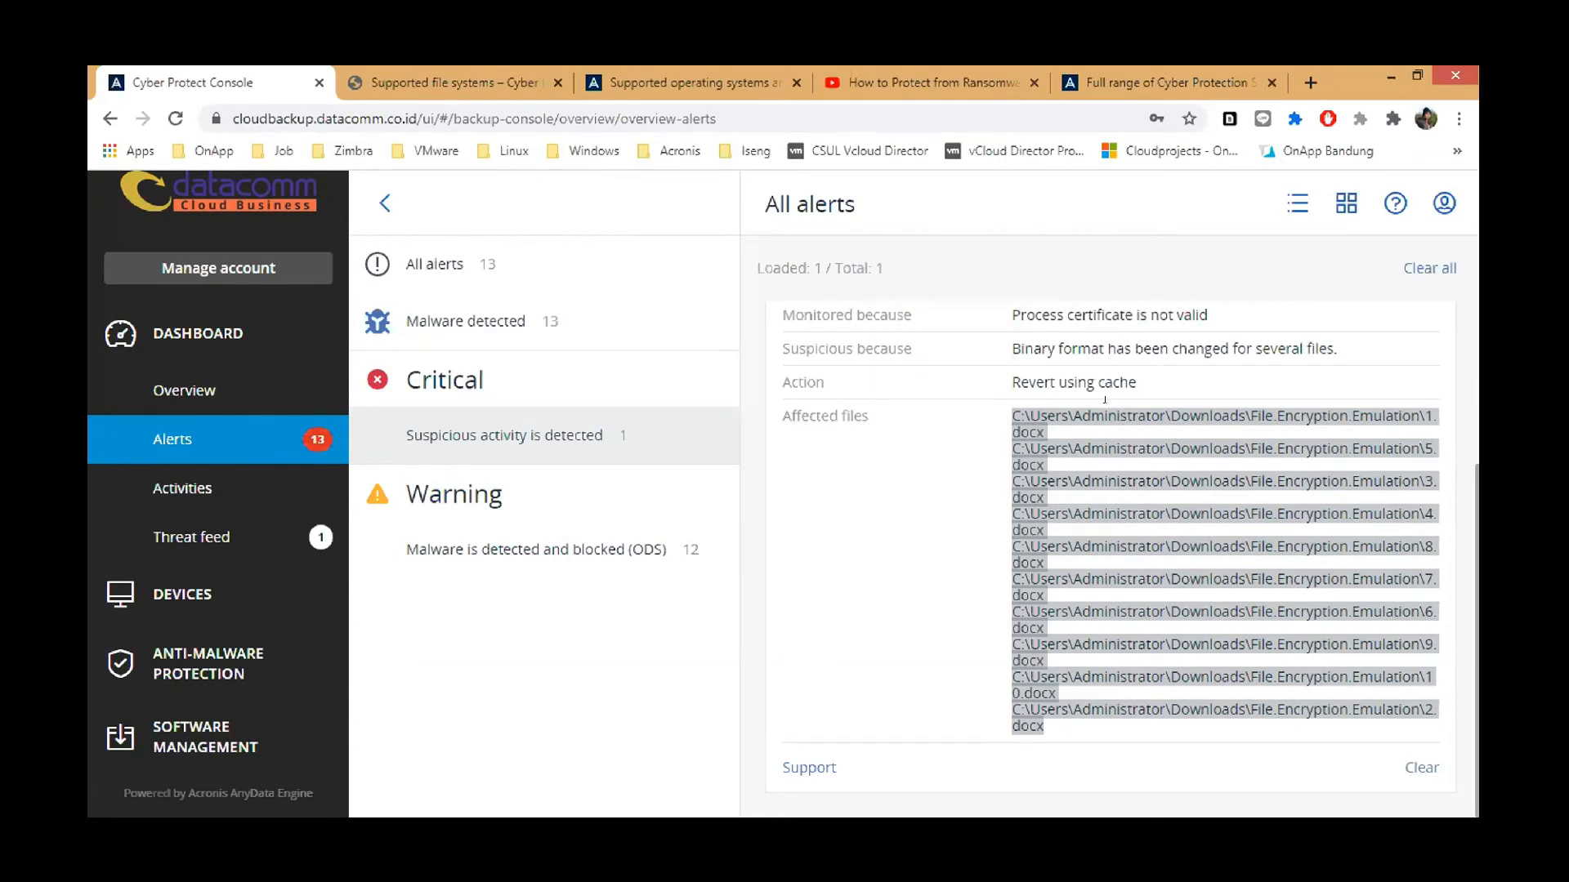
scroll(1111, 414, "up", 1)
scroll(1123, 414, "down", 1)
scroll(1128, 421, "up", 1)
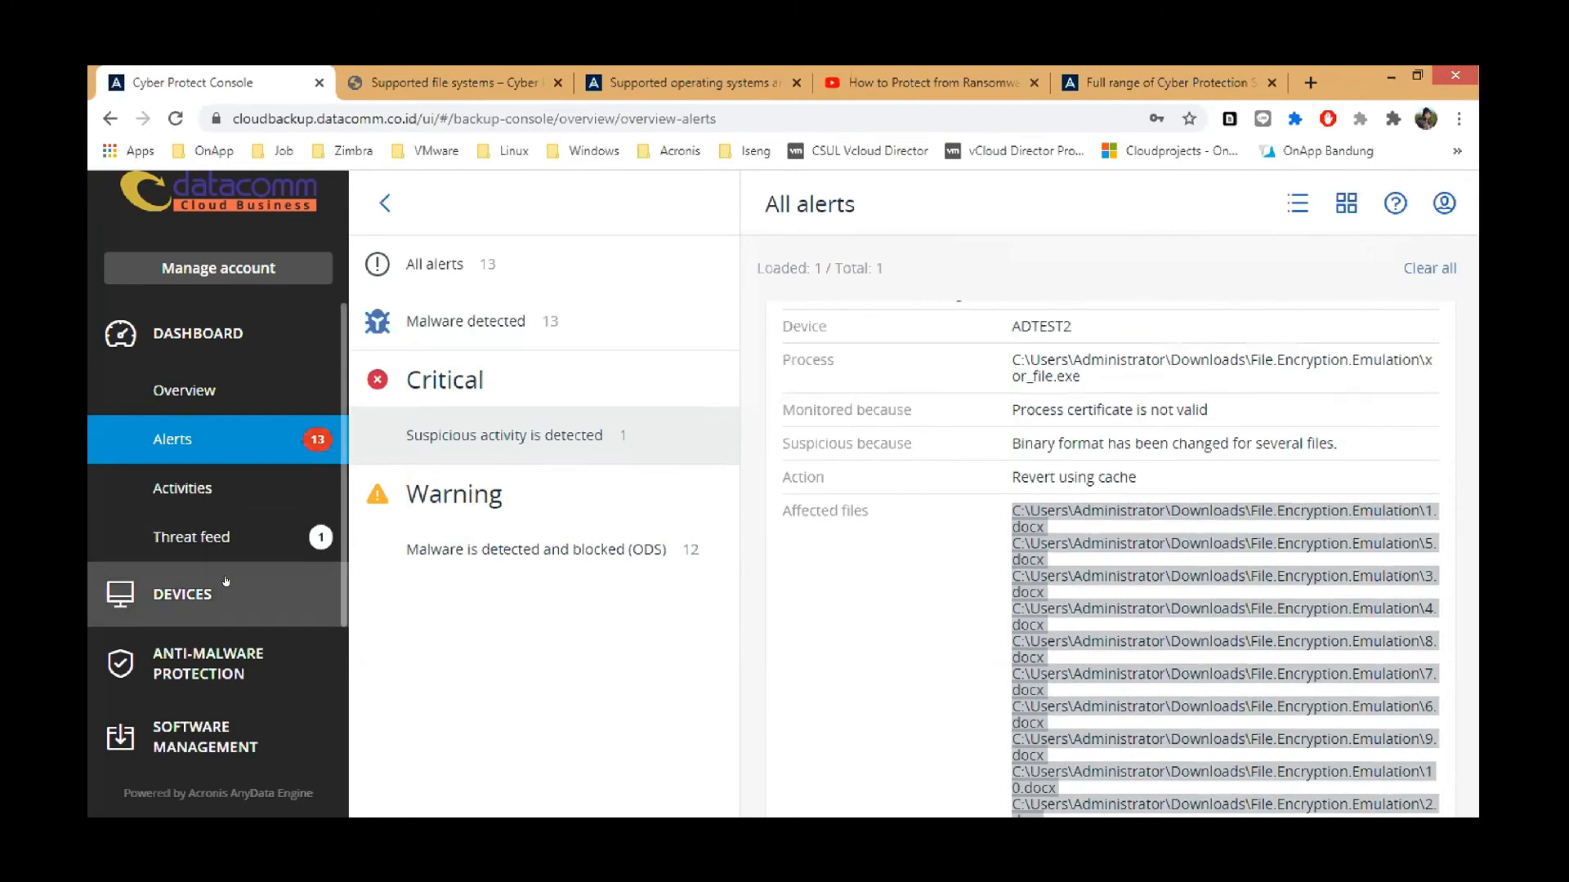
- Open the protection plan applied to ADTEST2 from the device list and expand its Antivirus & Antimalware protection settings
left_click(182, 594)
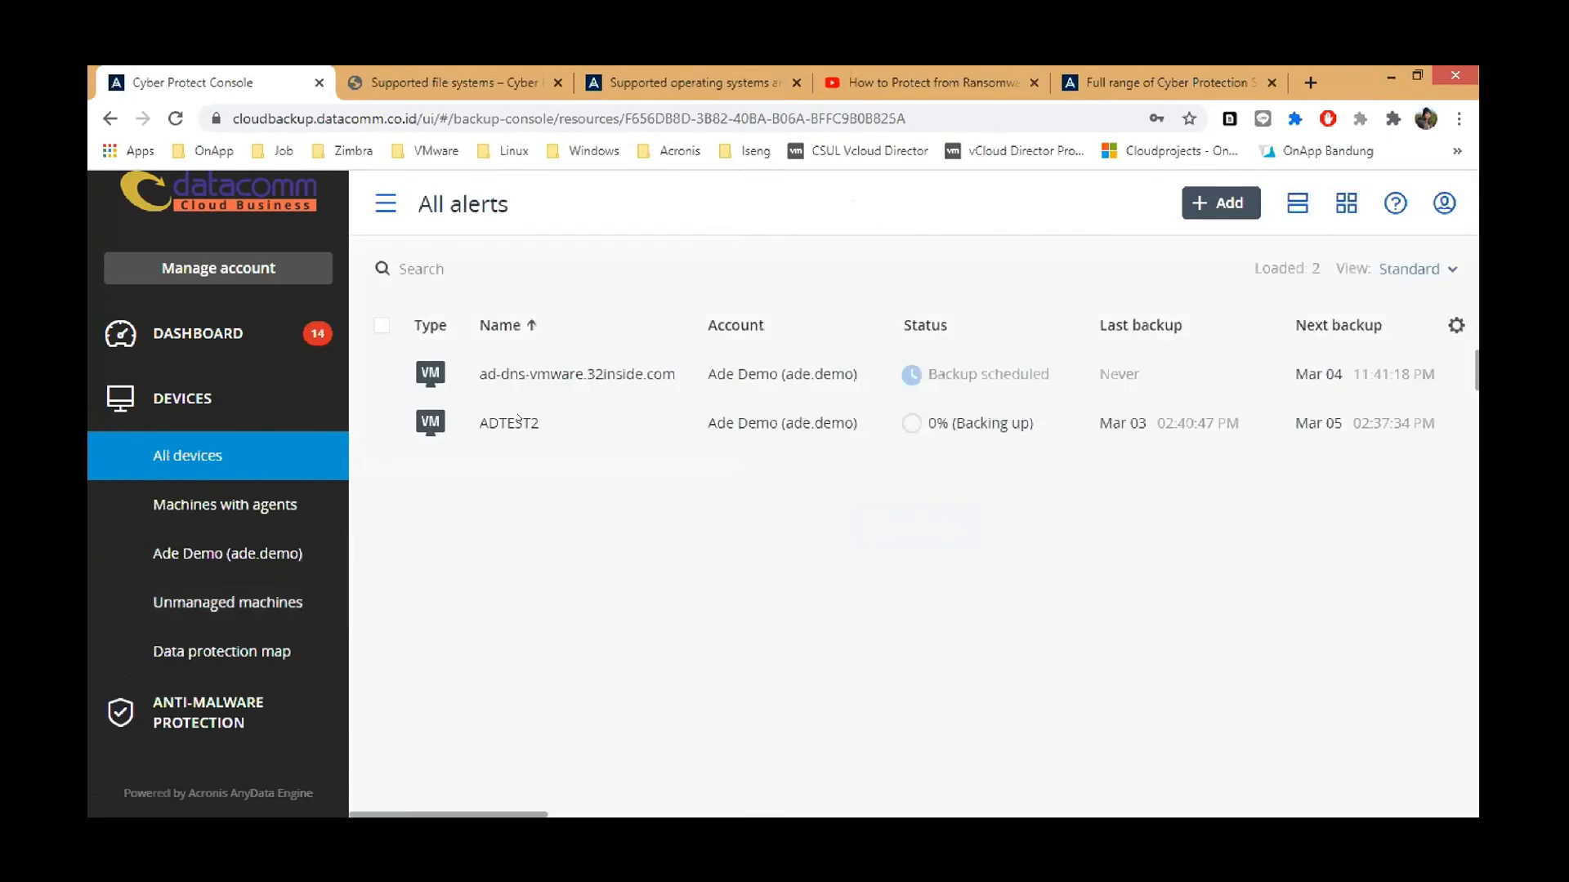
left_click(1216, 439)
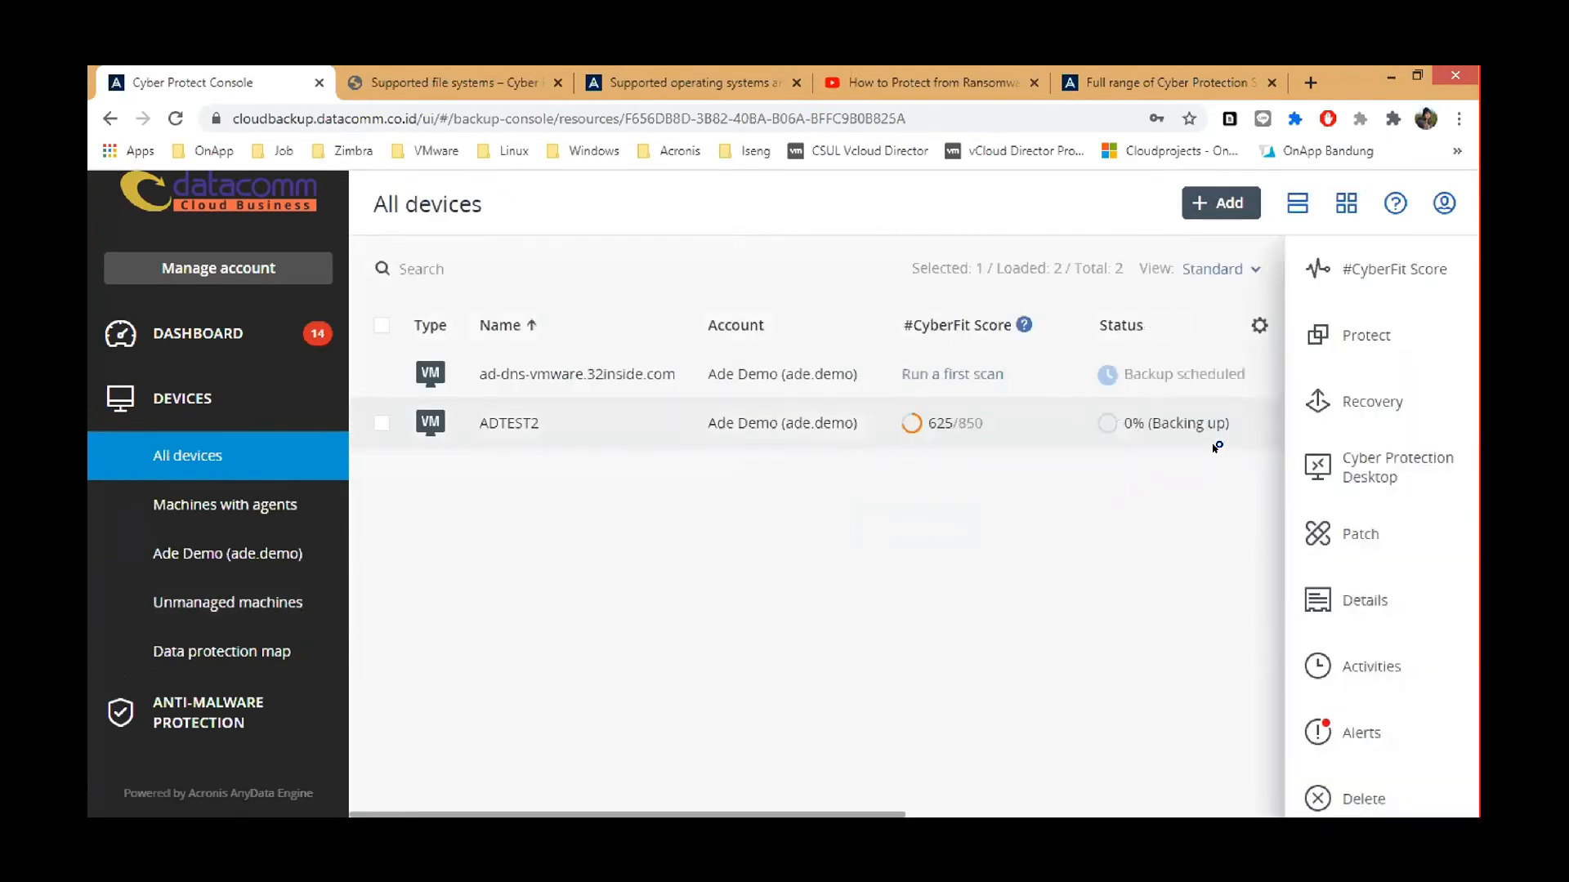
left_click(1330, 334)
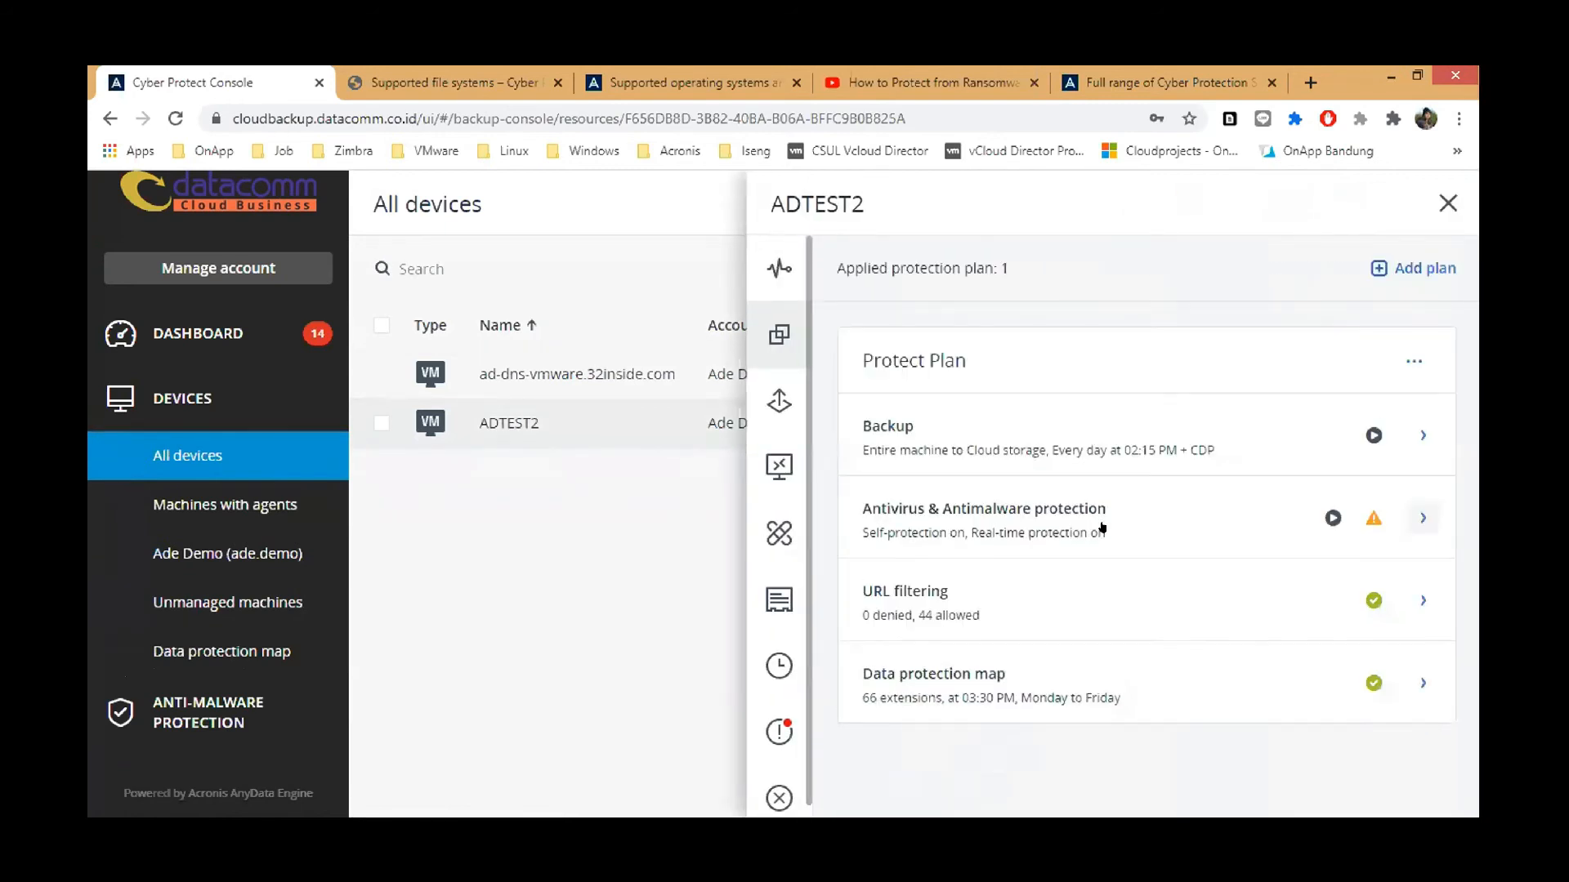
left_click(1102, 527)
scroll(1102, 527, "down", 3)
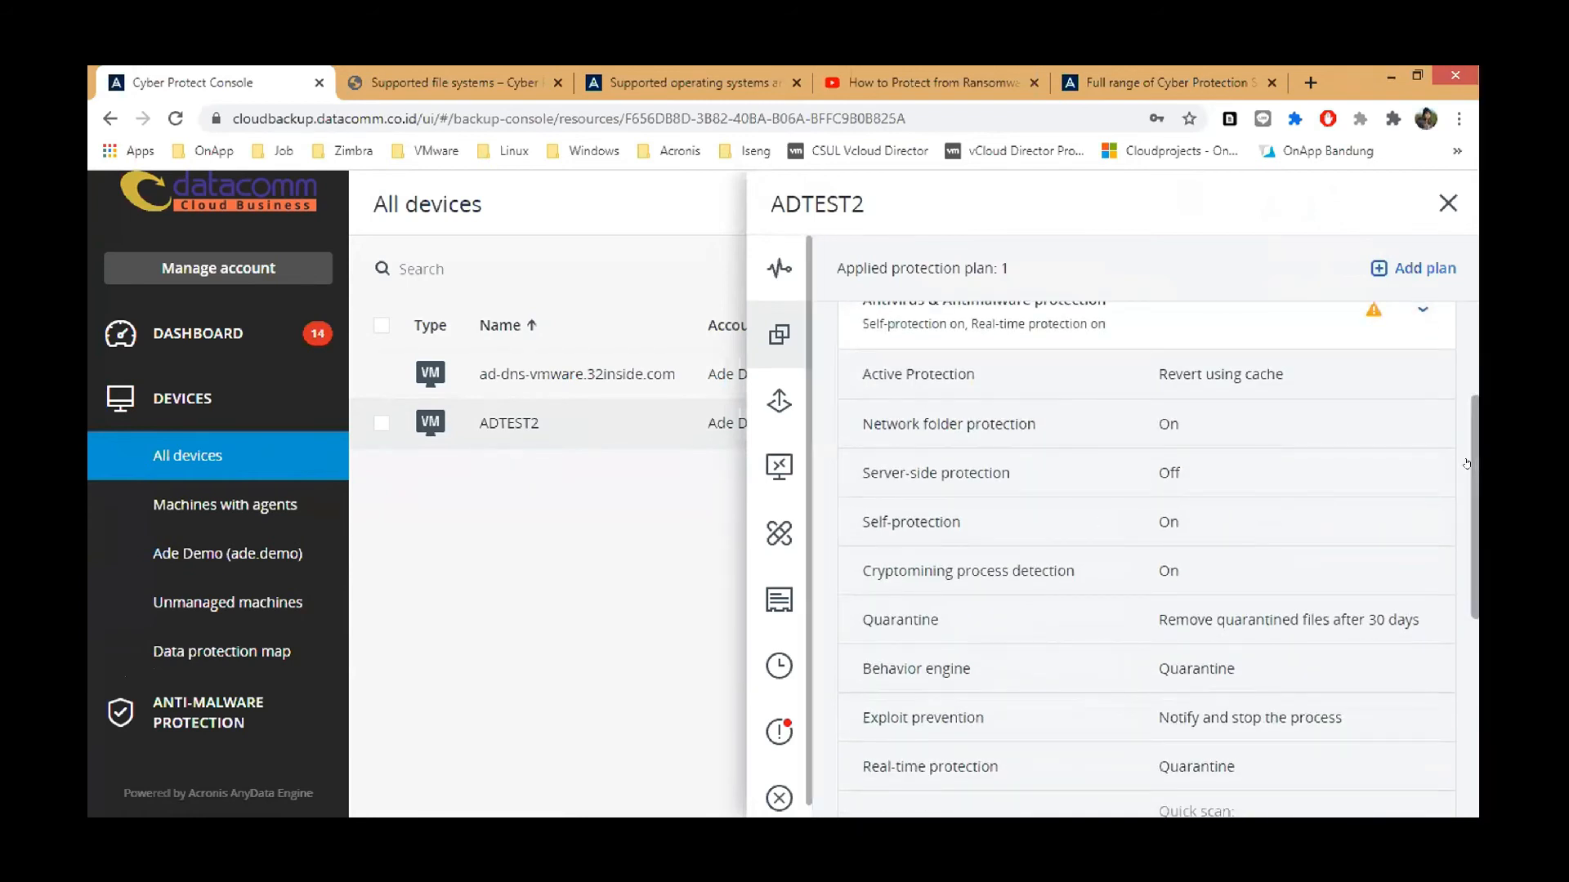
left_click_drag(1462, 461, 1468, 447)
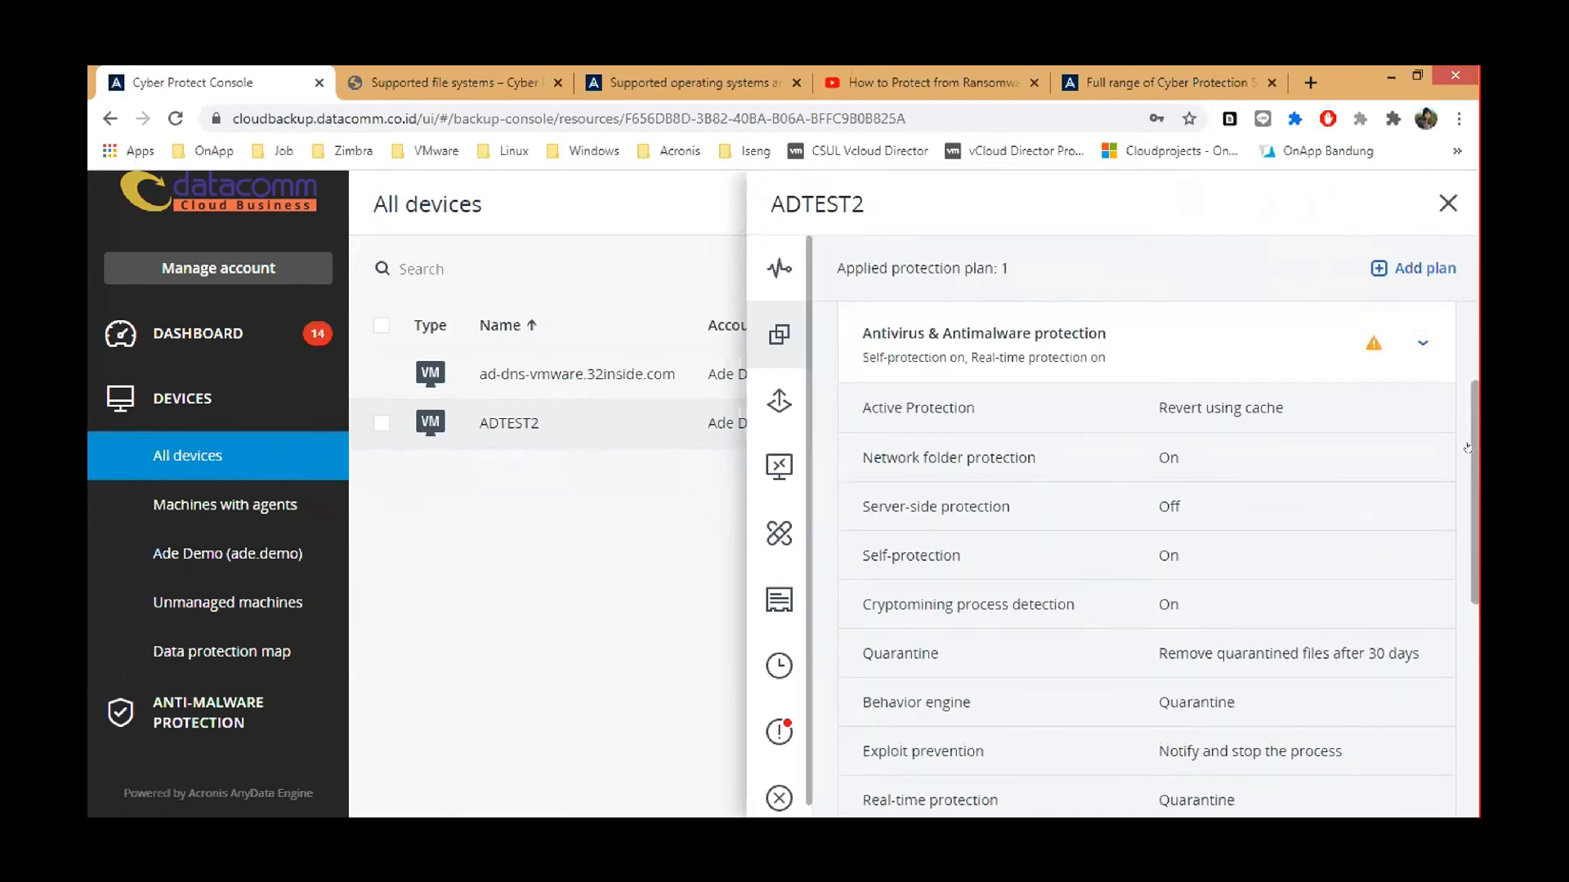
mouse_move(1468, 448)
left_mouse_down()
mouse_move(1464, 366)
mouse_move(1464, 454)
left_mouse_up()
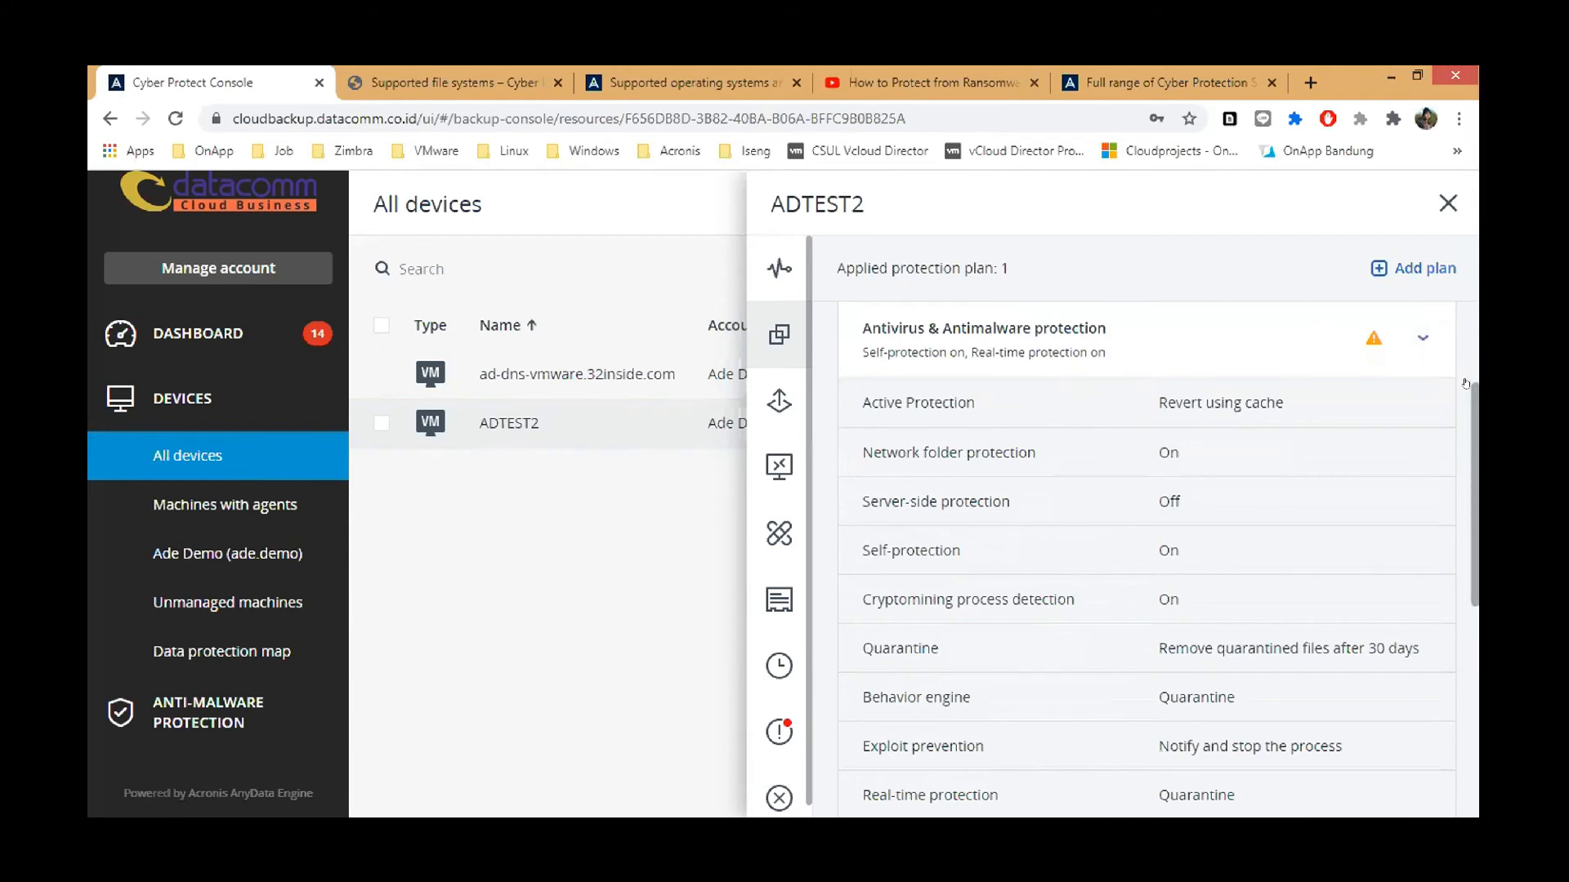
- Open ADTEST2's Protect Plan for editing and review the Active Protection actions on detection, cancelling without changes
scroll(1465, 383, "up", 3)
left_click(1402, 357)
left_click(1332, 415)
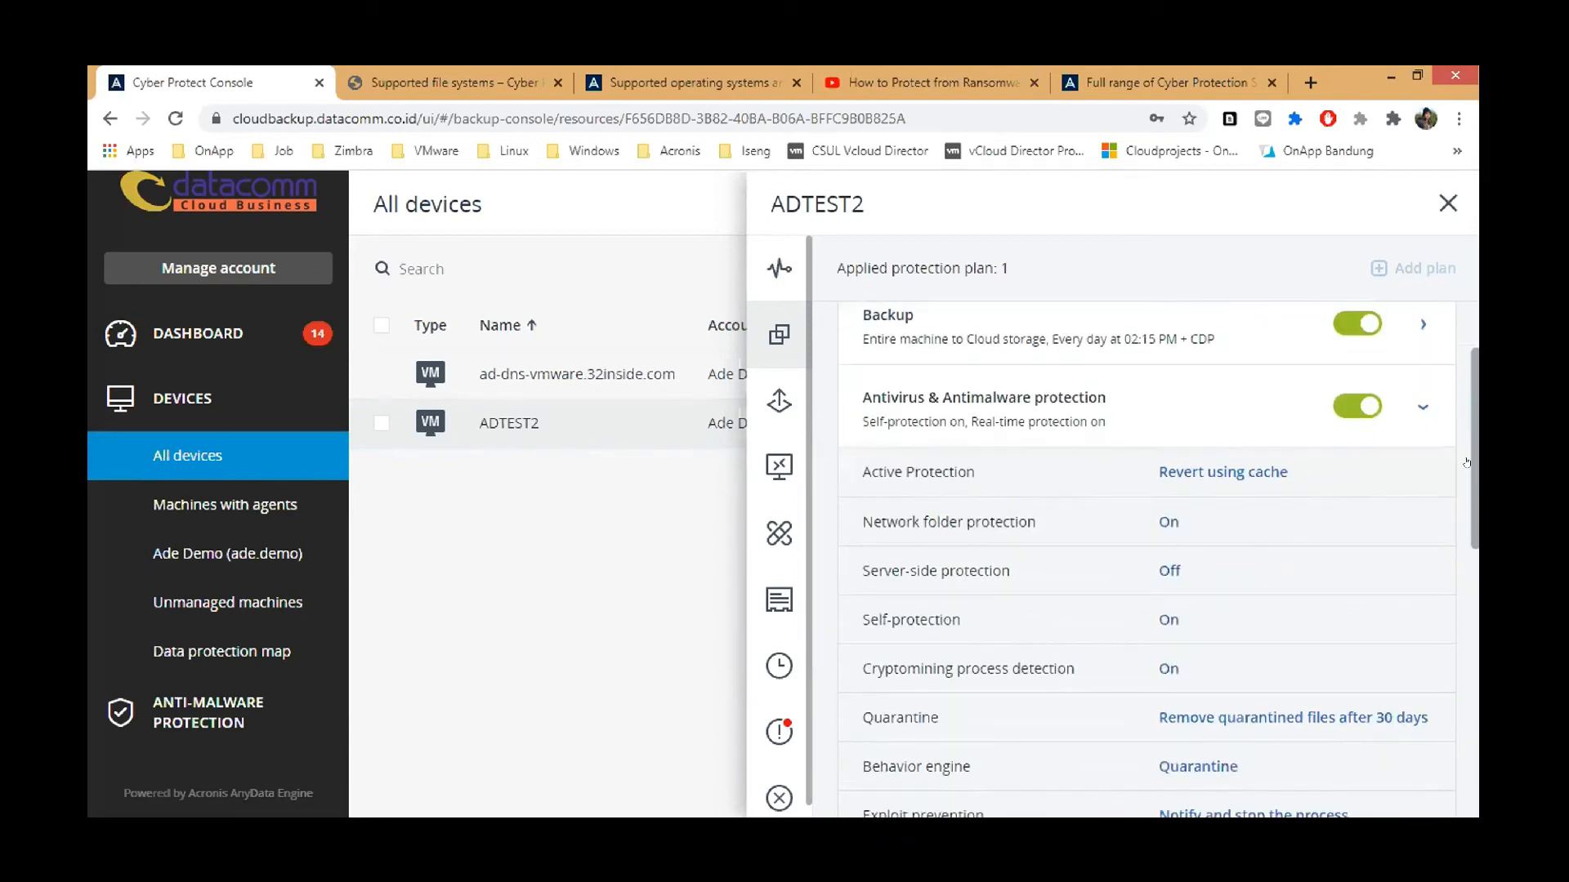
scroll(1236, 450, "down", 3)
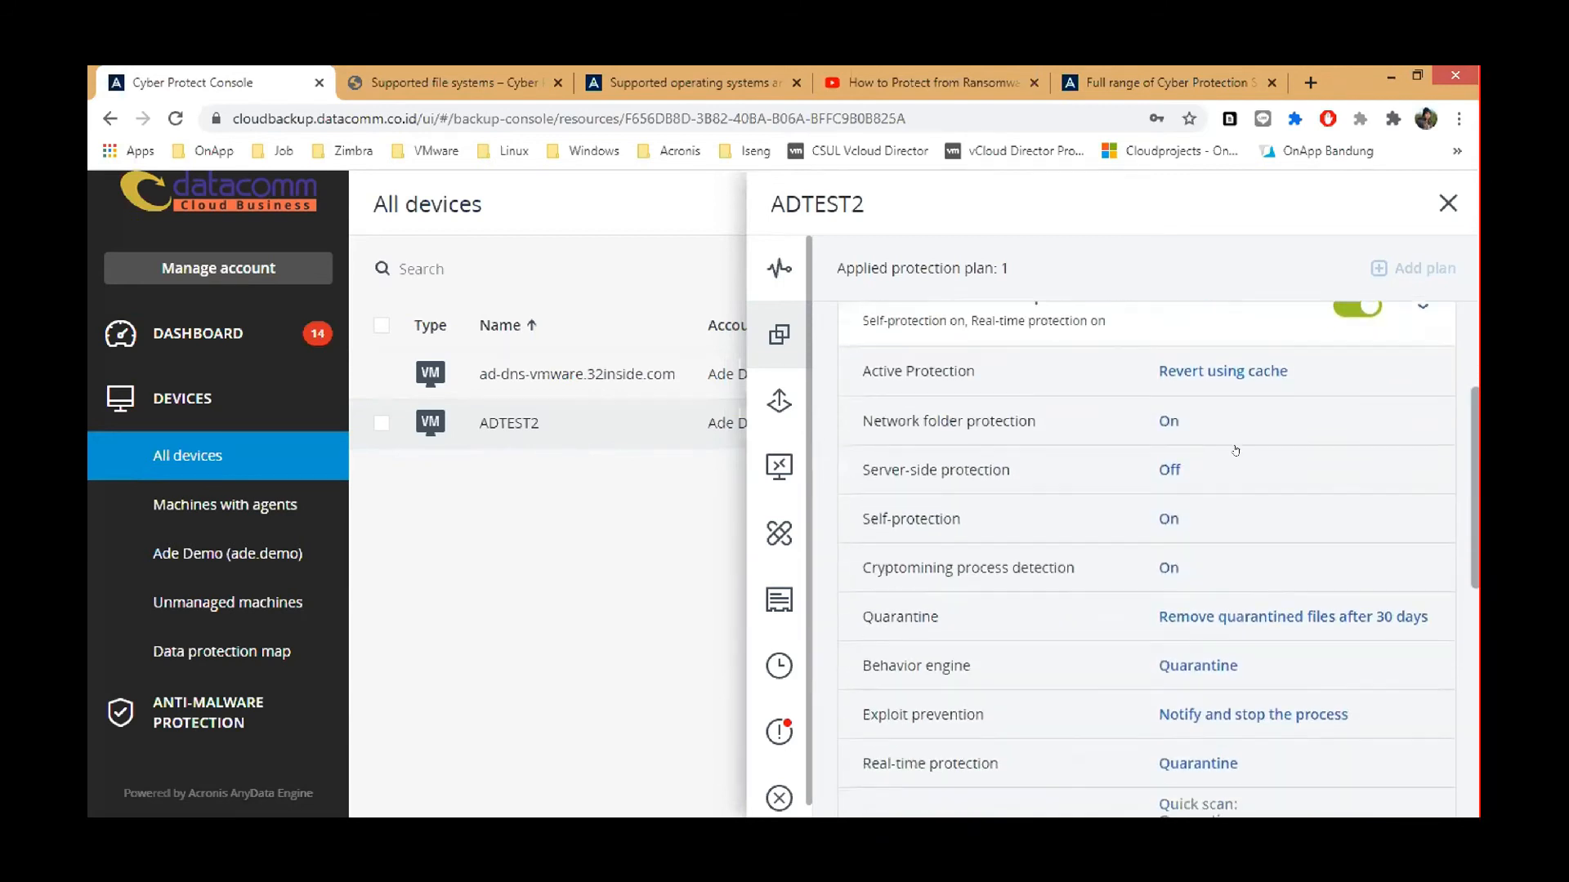
left_click(1181, 369)
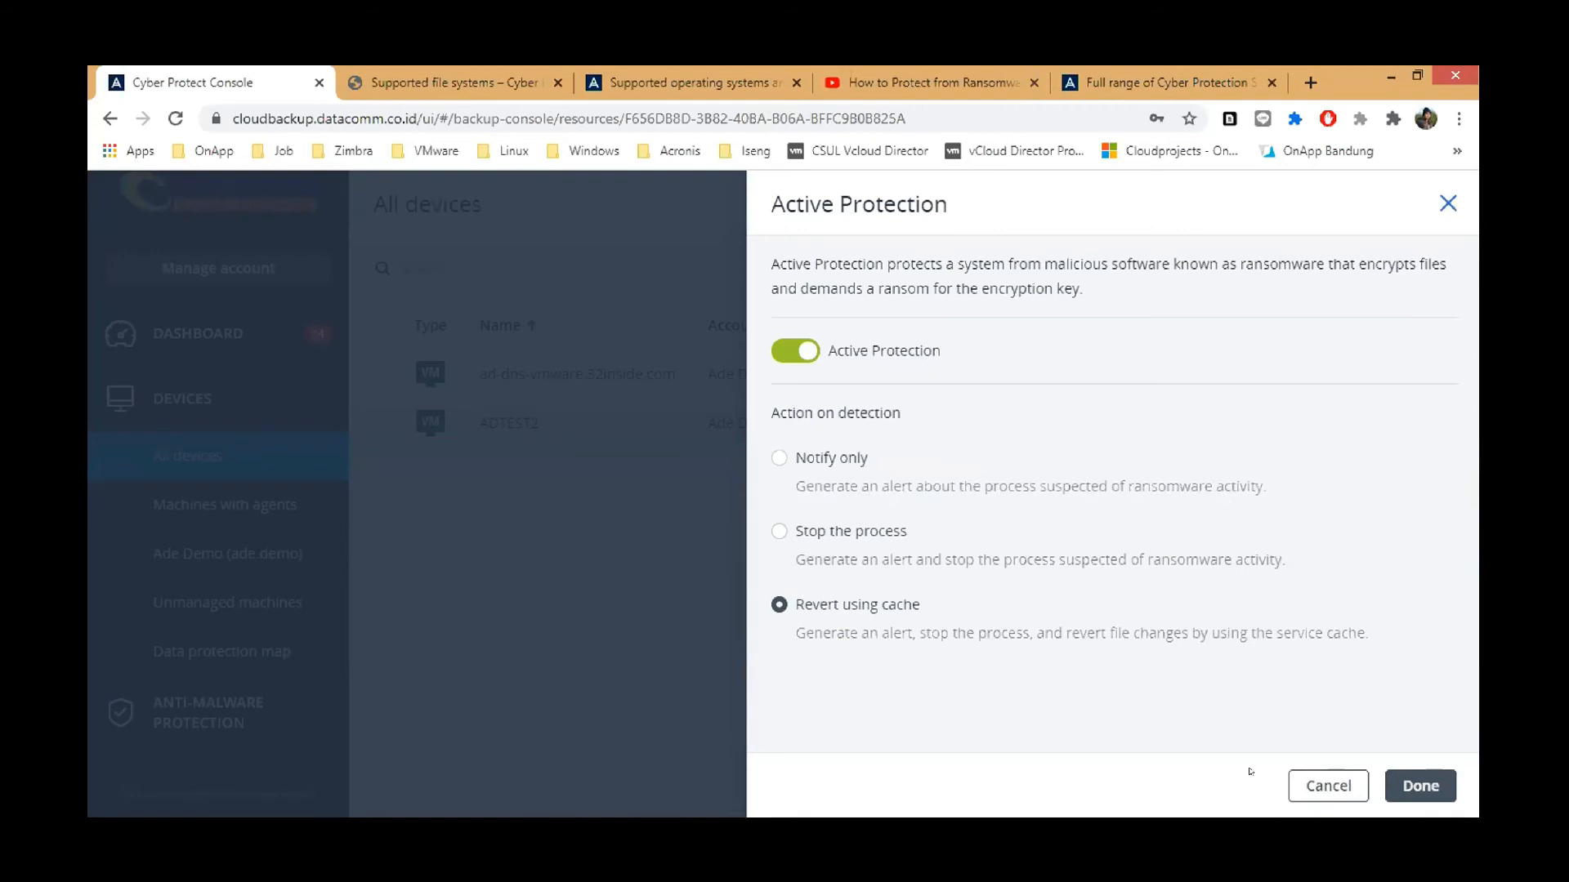
left_click(1304, 784)
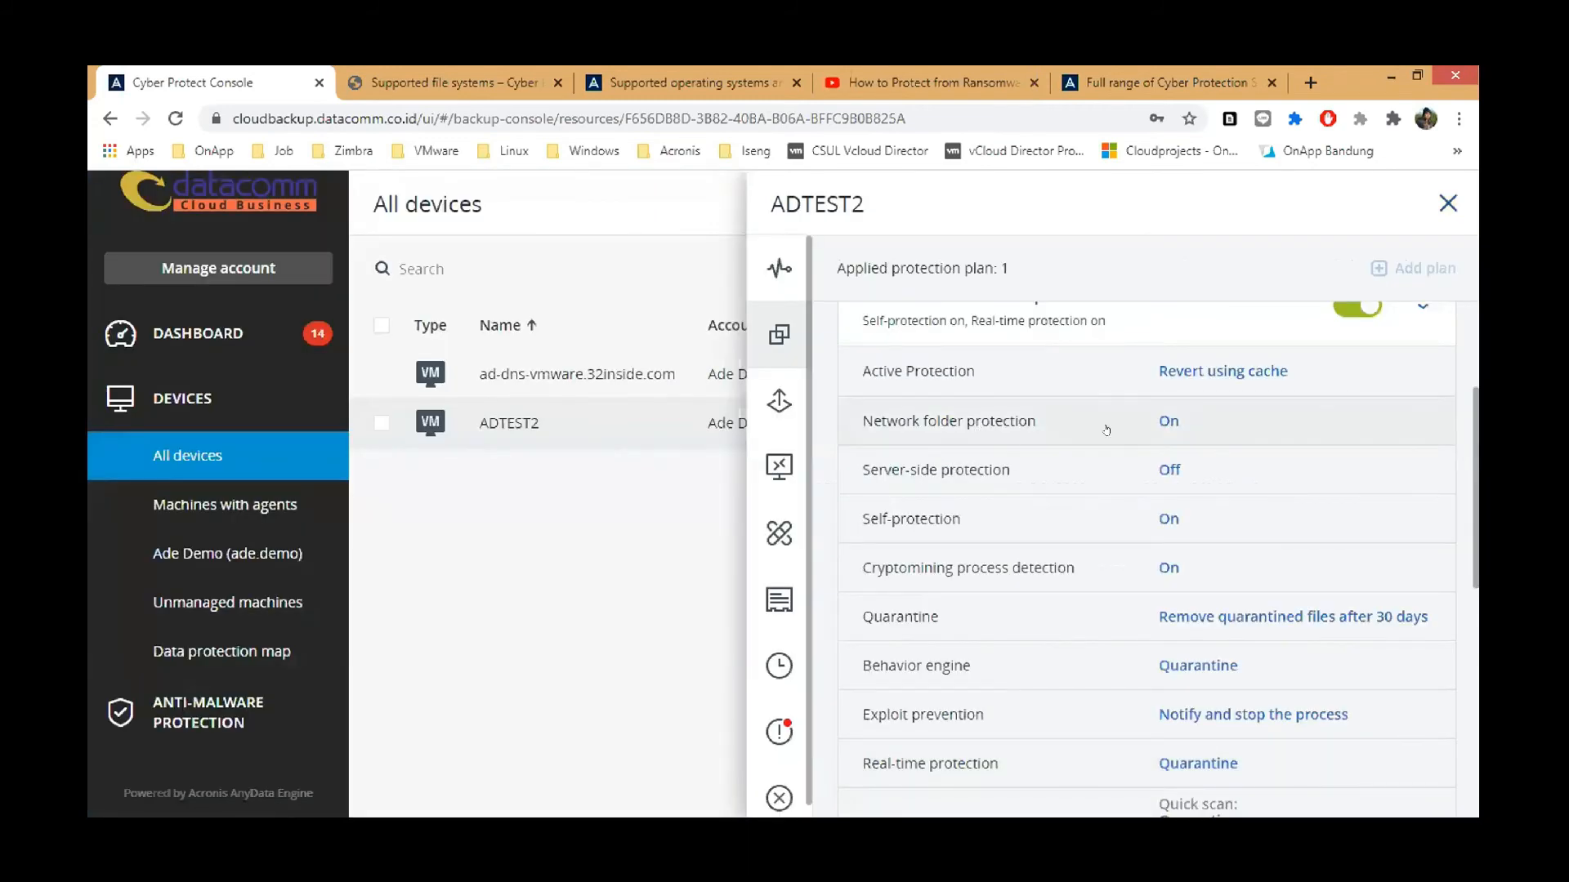
- Review the Network folder protection options of the Antivirus & Antimalware module and close them without changes
scroll(1066, 510, "up", 2)
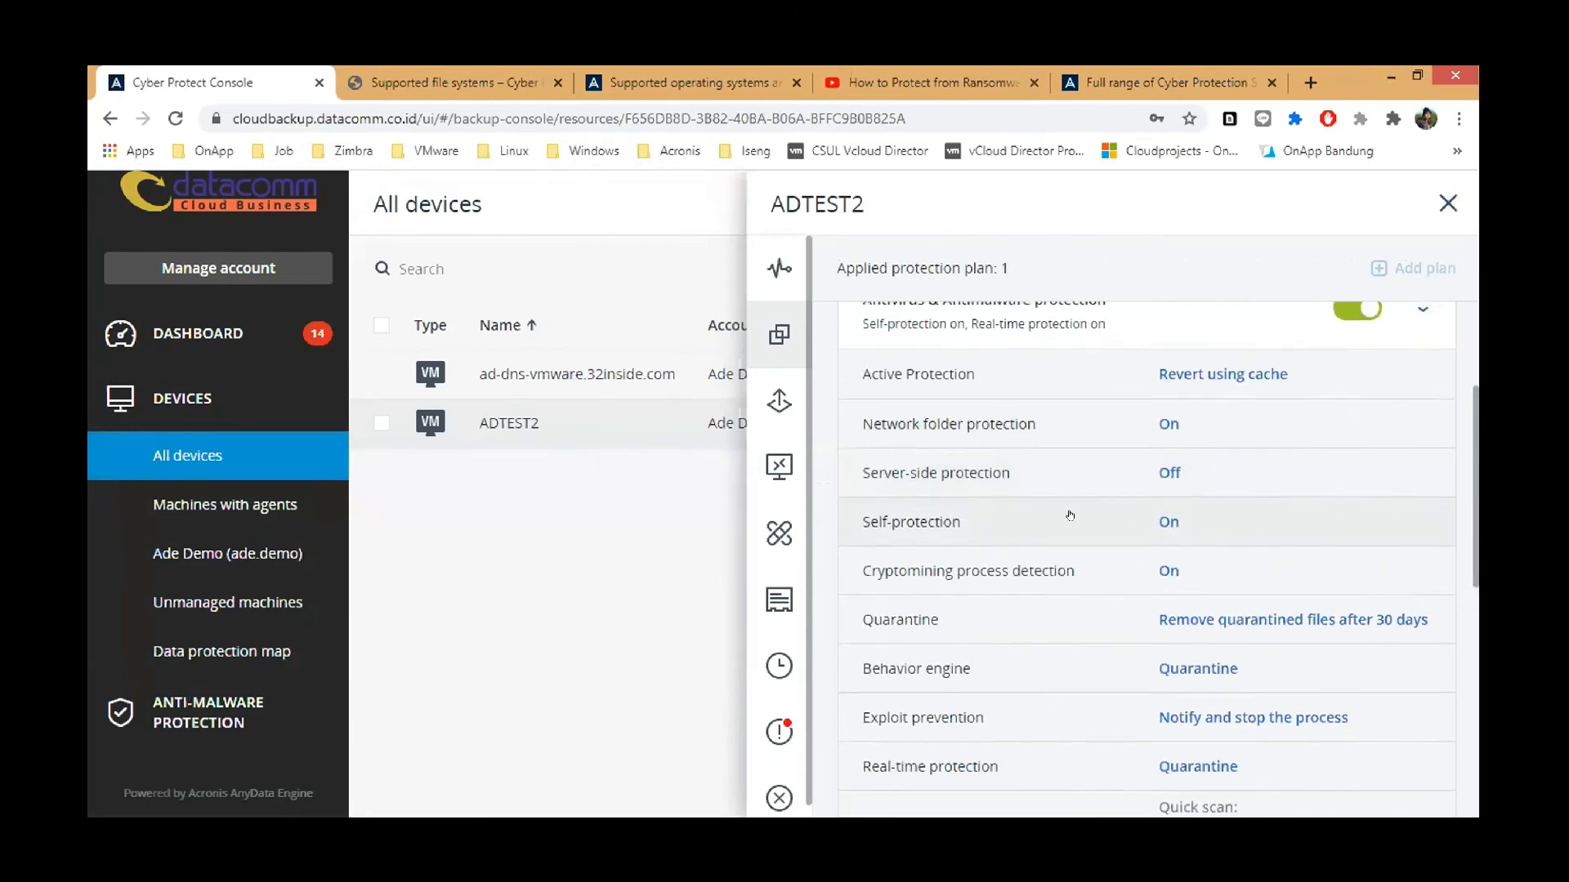
scroll(1121, 396, "down", 2)
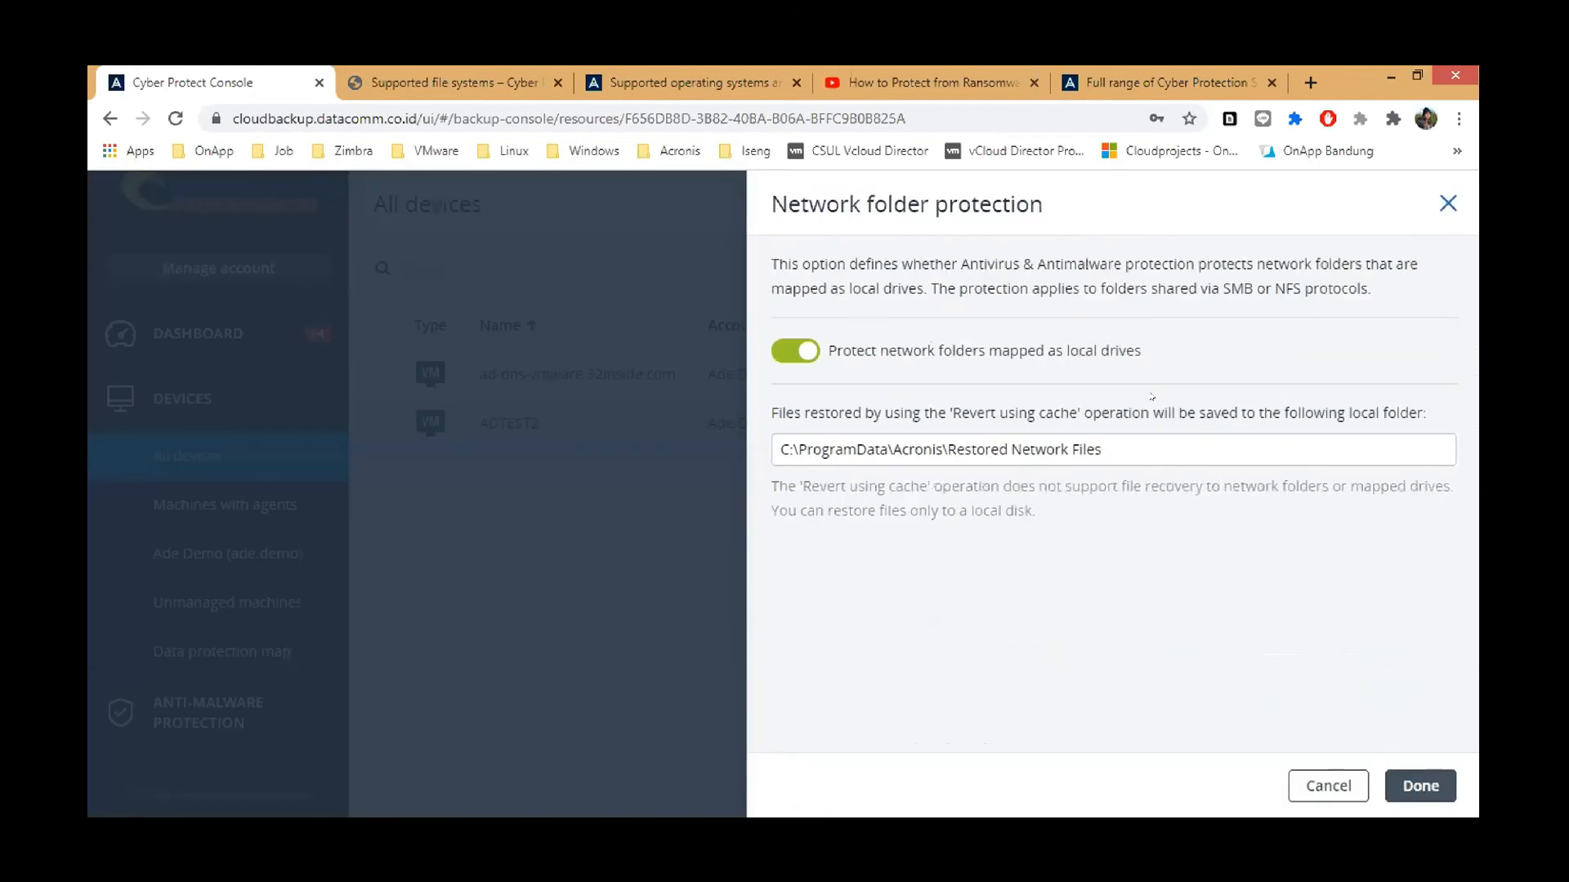
left_click(1142, 398)
left_click(1448, 204)
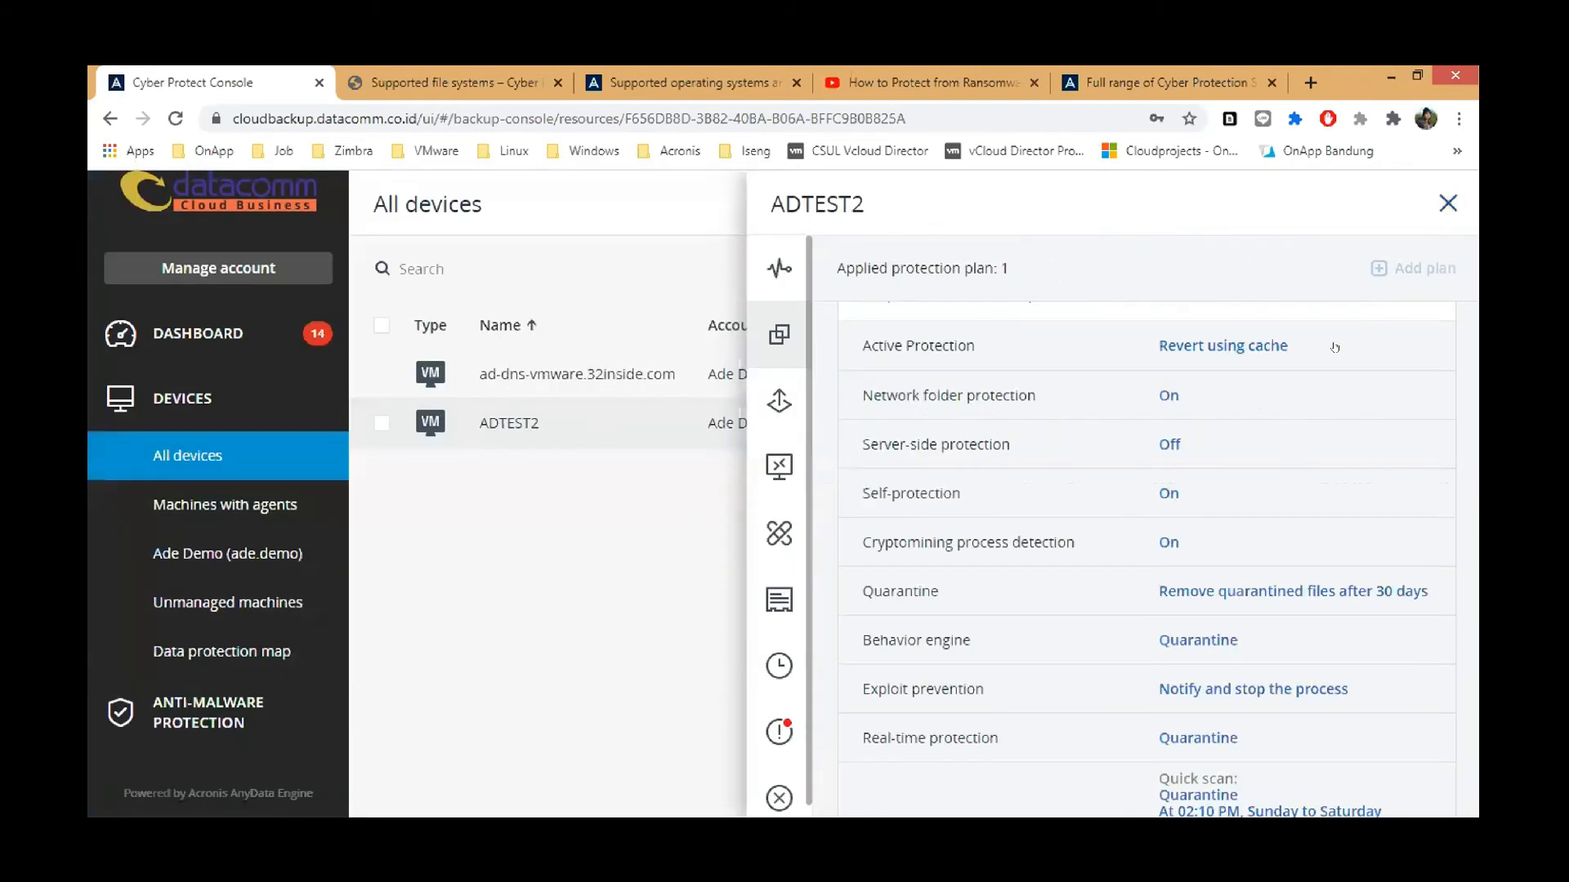
left_click(1168, 396)
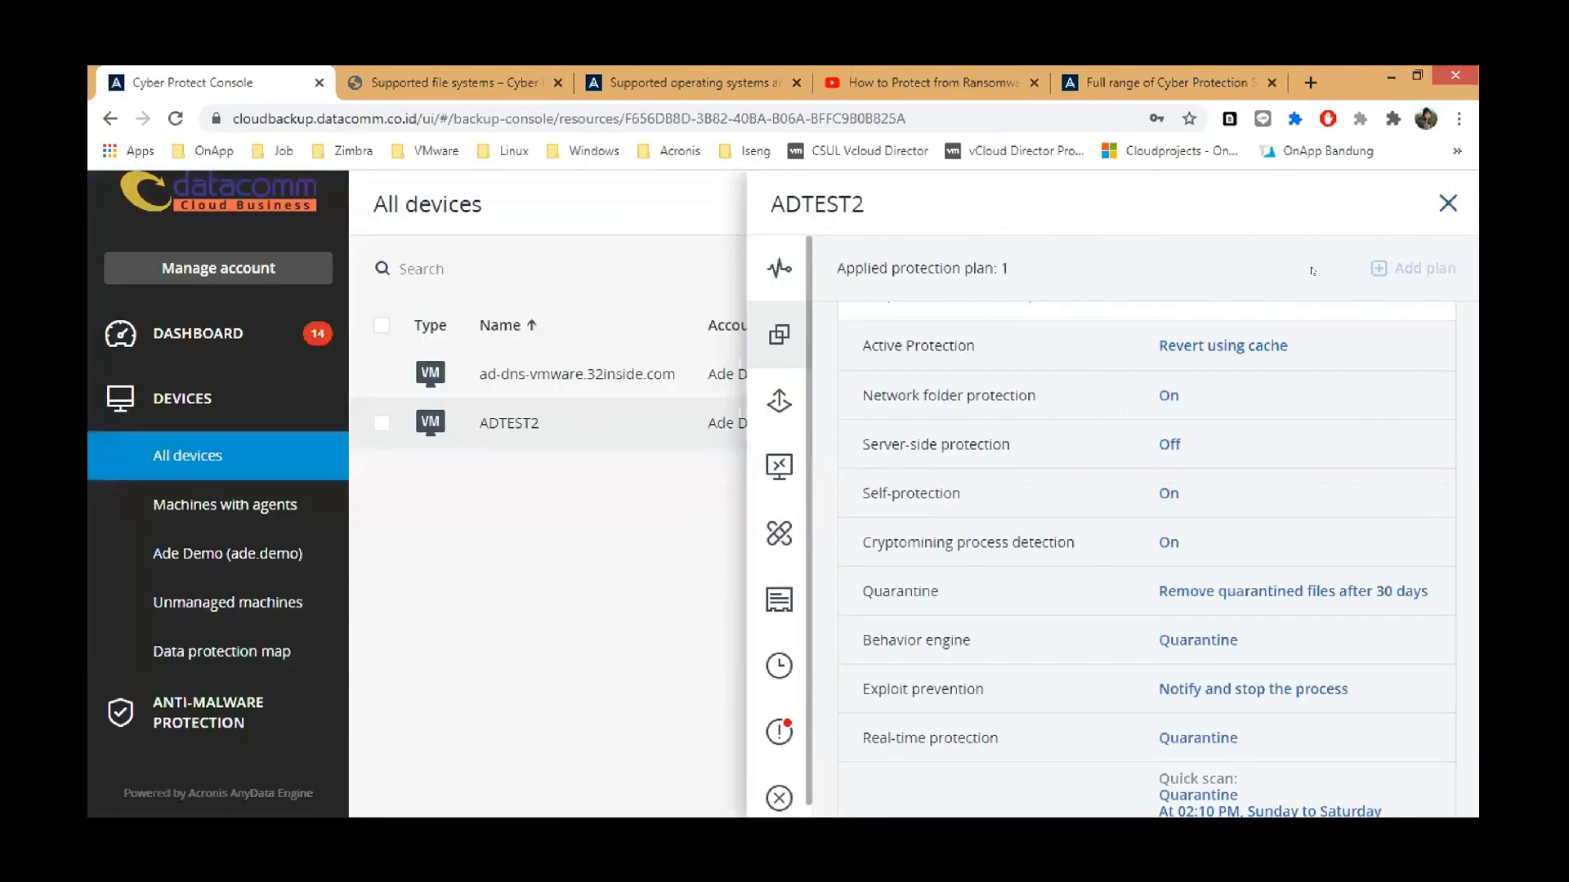
left_click(1447, 202)
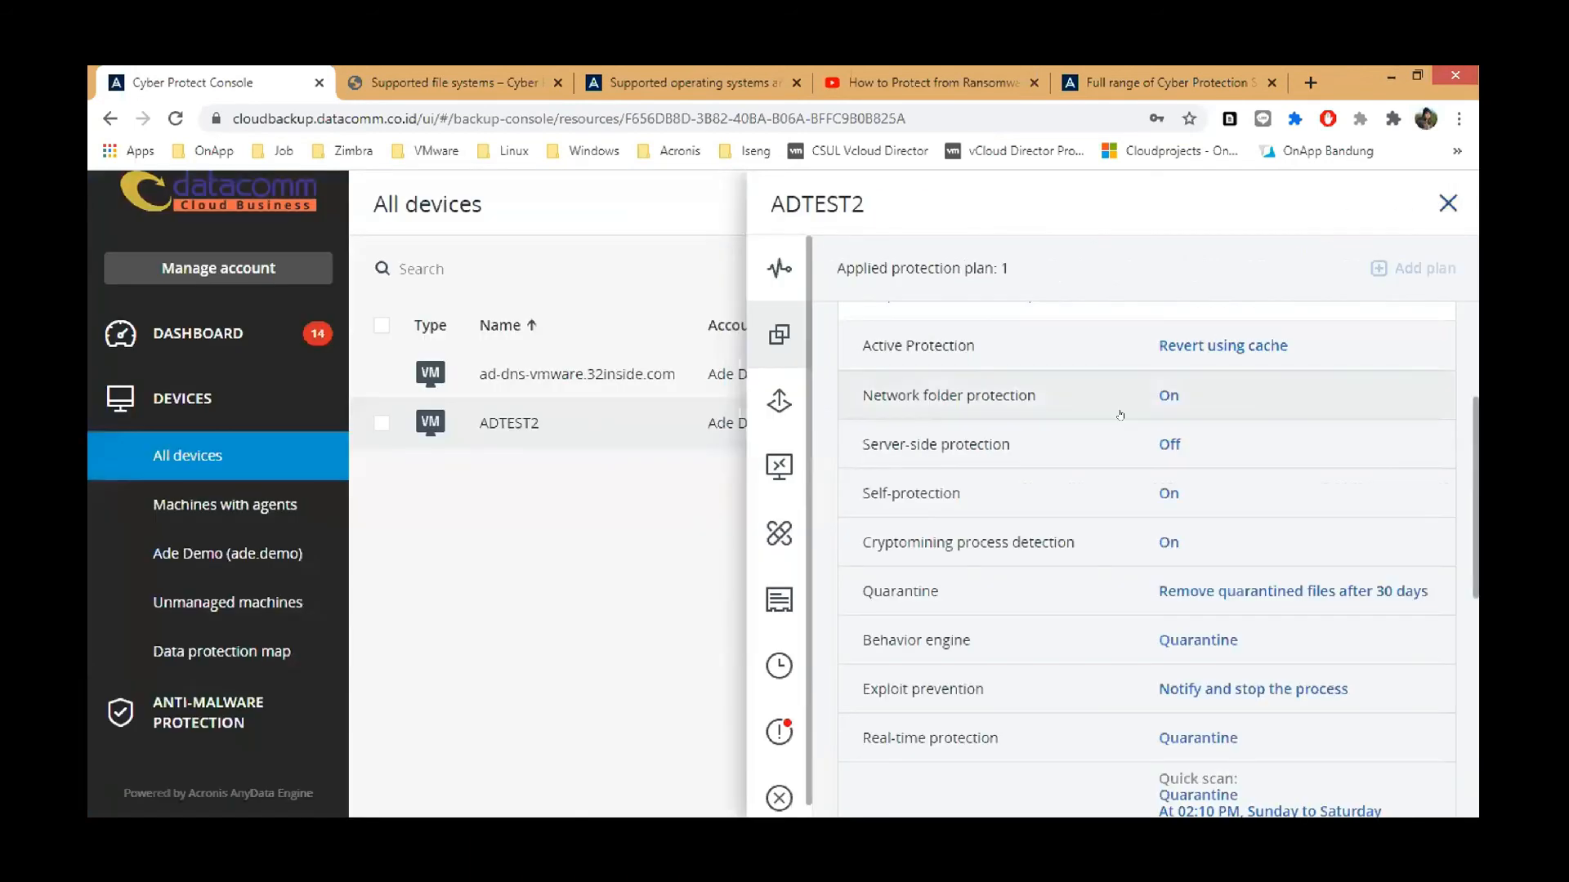
- Turn on Server-side protection in the Antivirus & Antimalware module and confirm the setting
left_click(1158, 446)
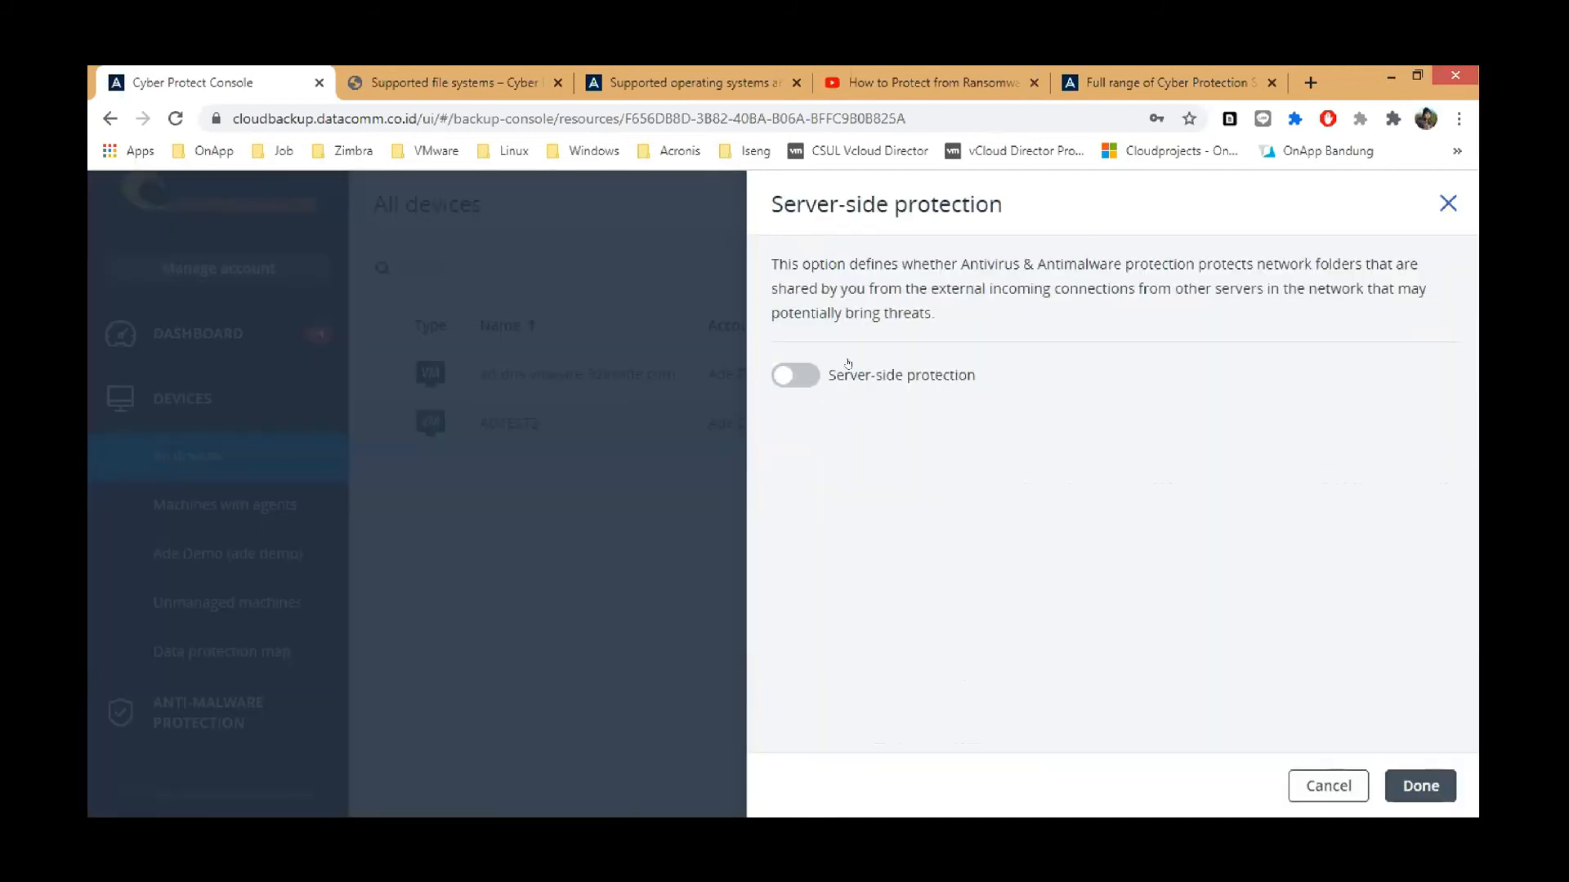
left_click(1446, 203)
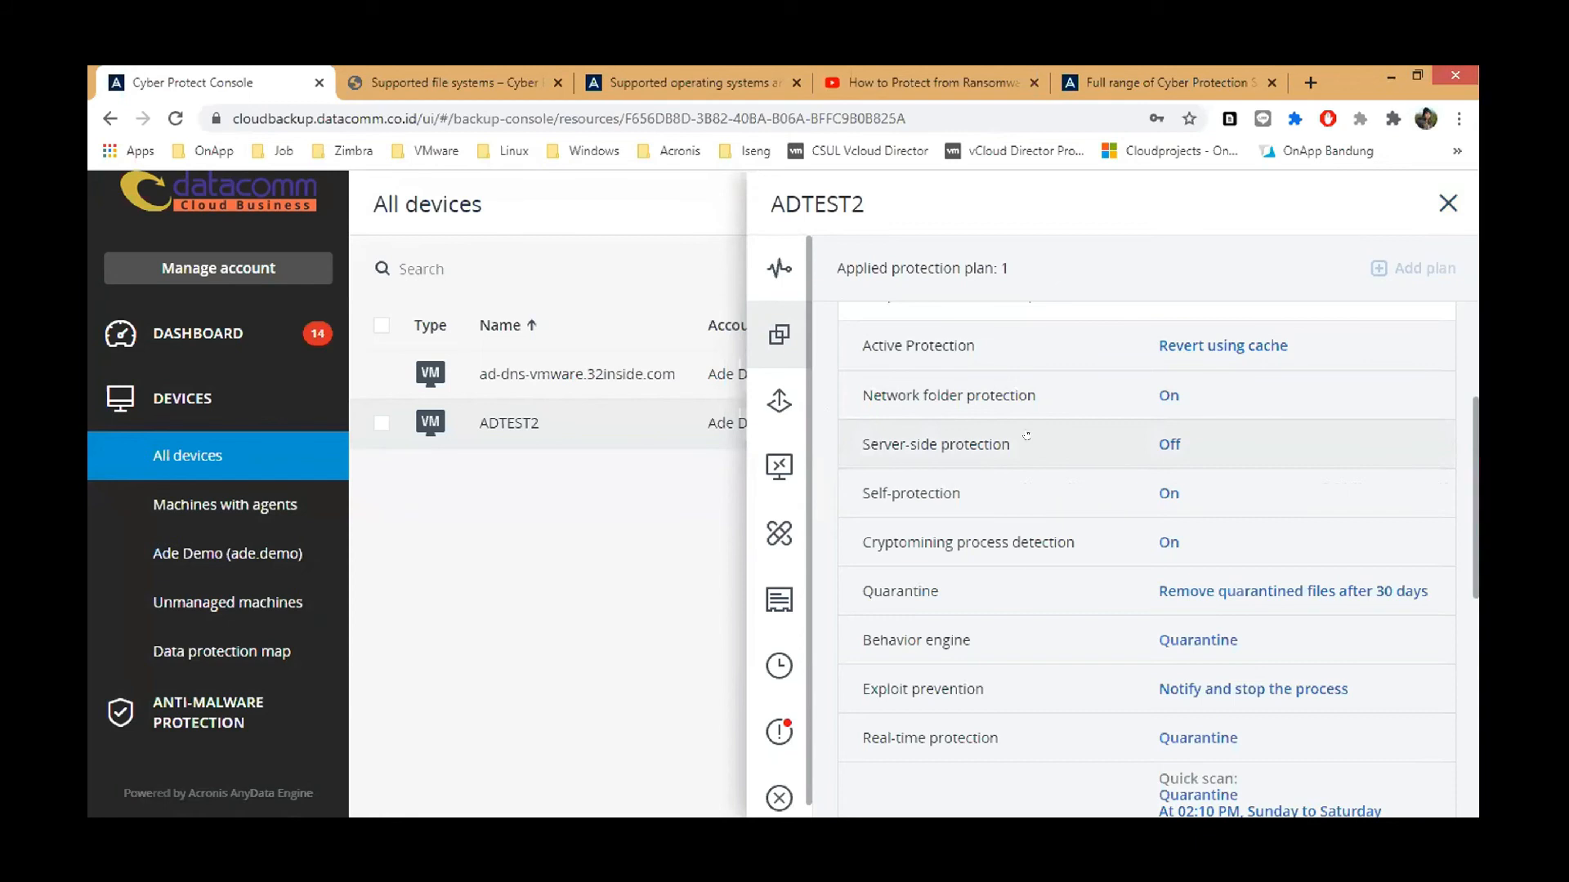
left_click(1154, 435)
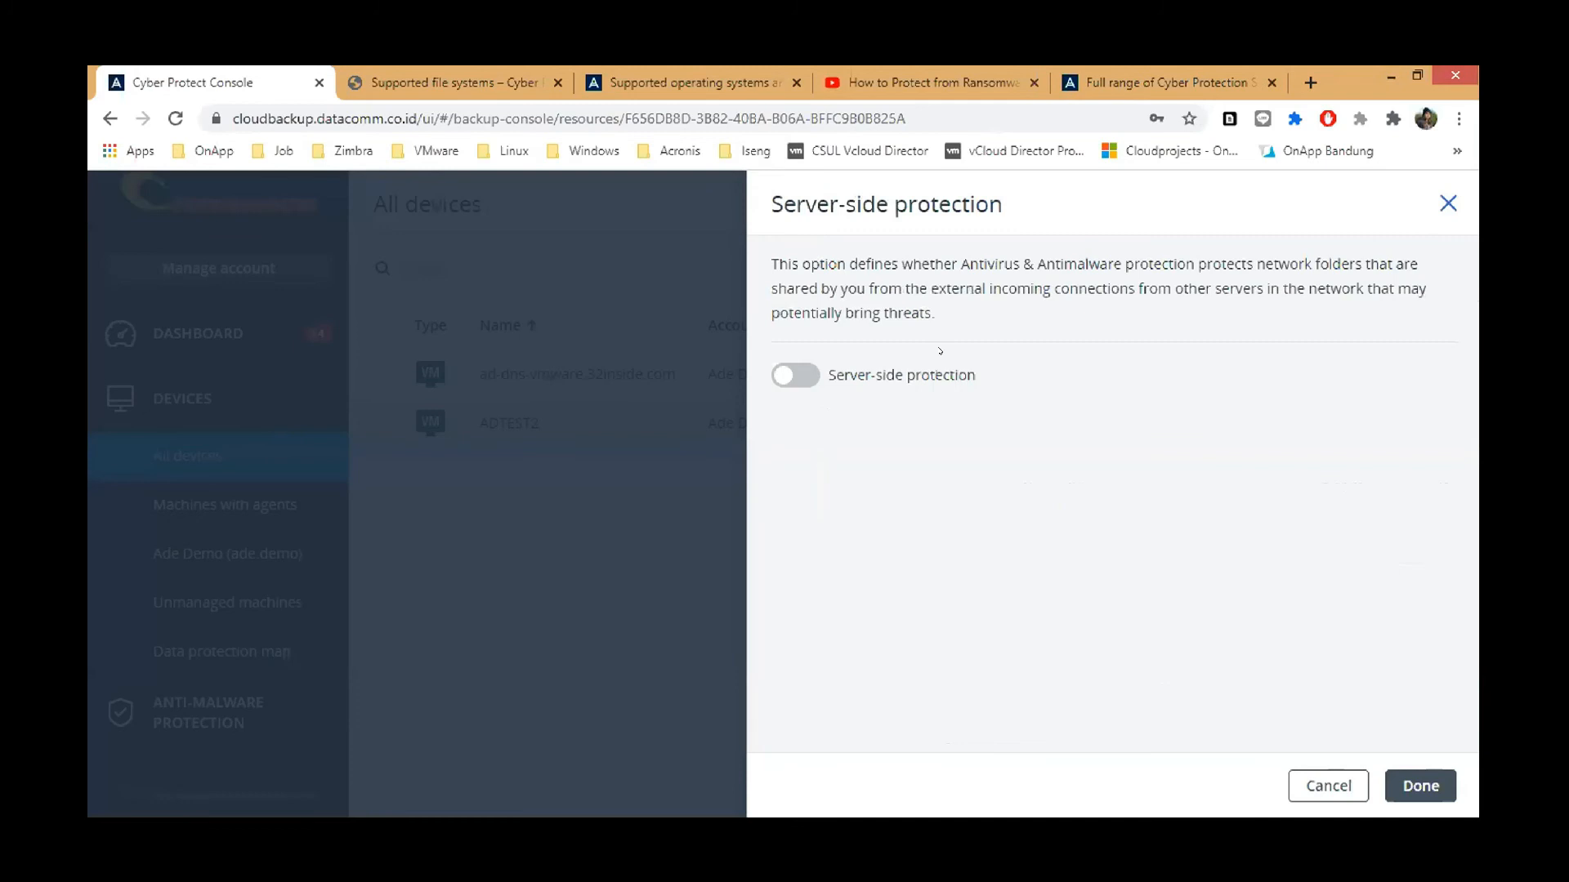
left_click(799, 373)
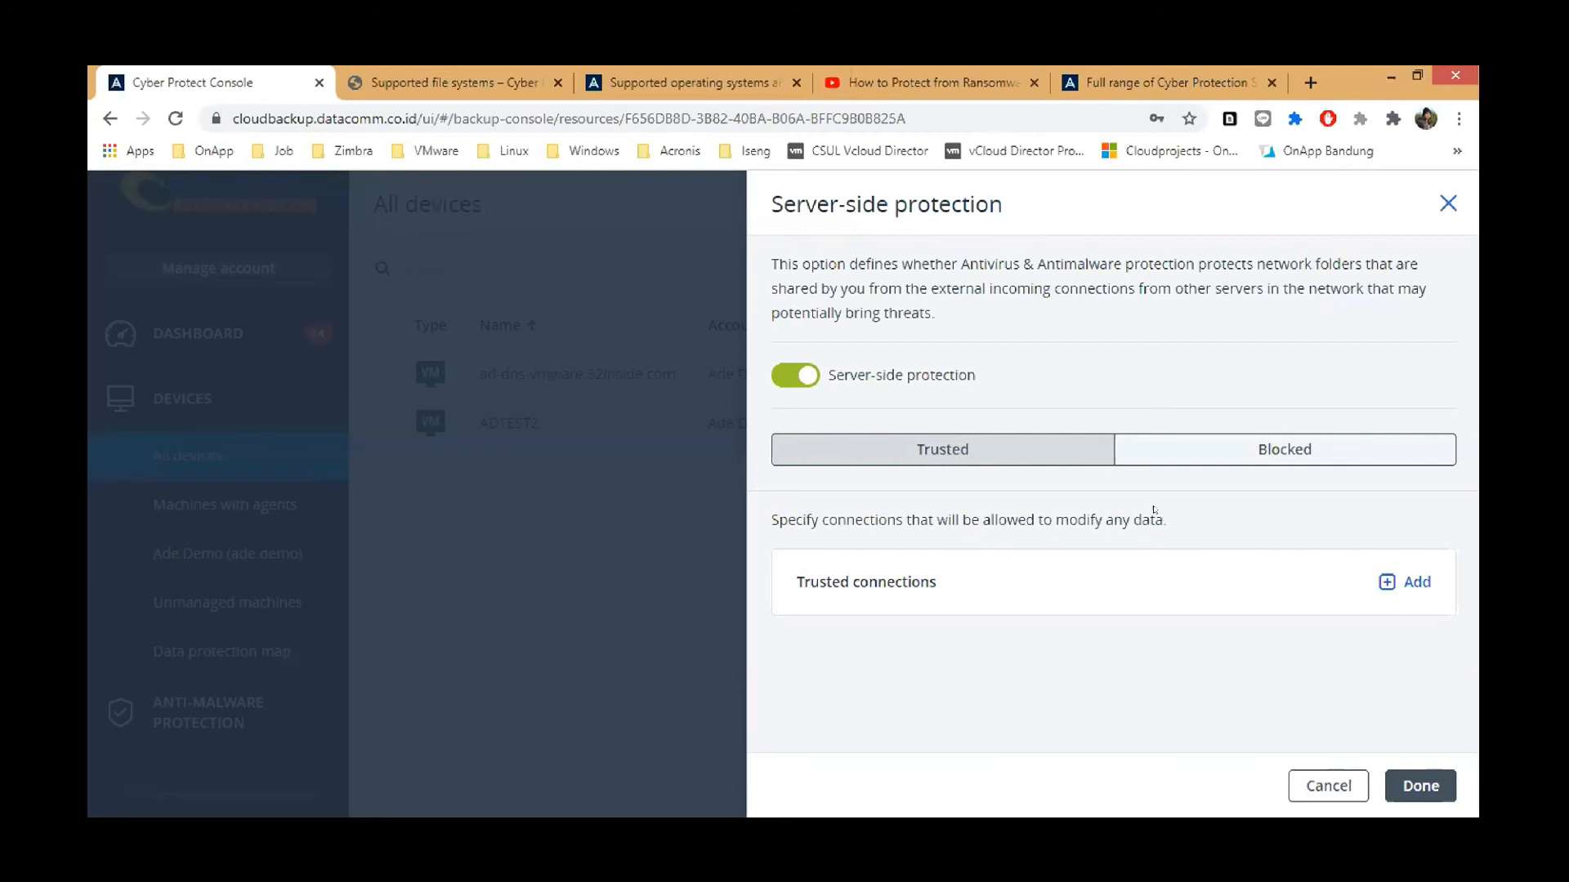
left_click(1395, 782)
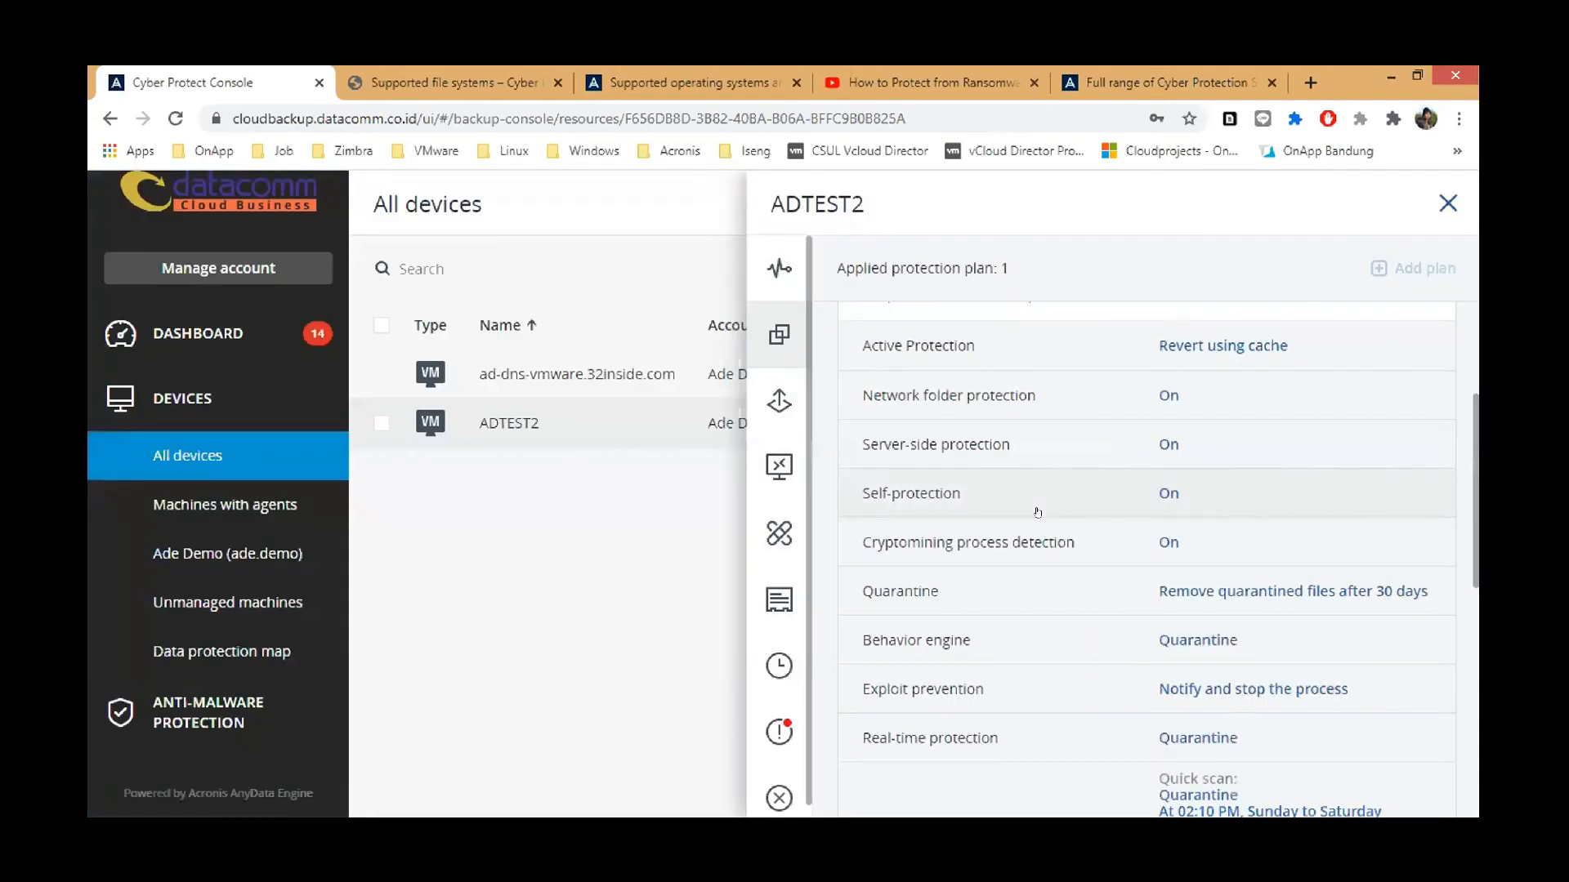
- Review the Self-protection and Cryptomining process detection options, leaving them without changes
scroll(1073, 564, "down", 3)
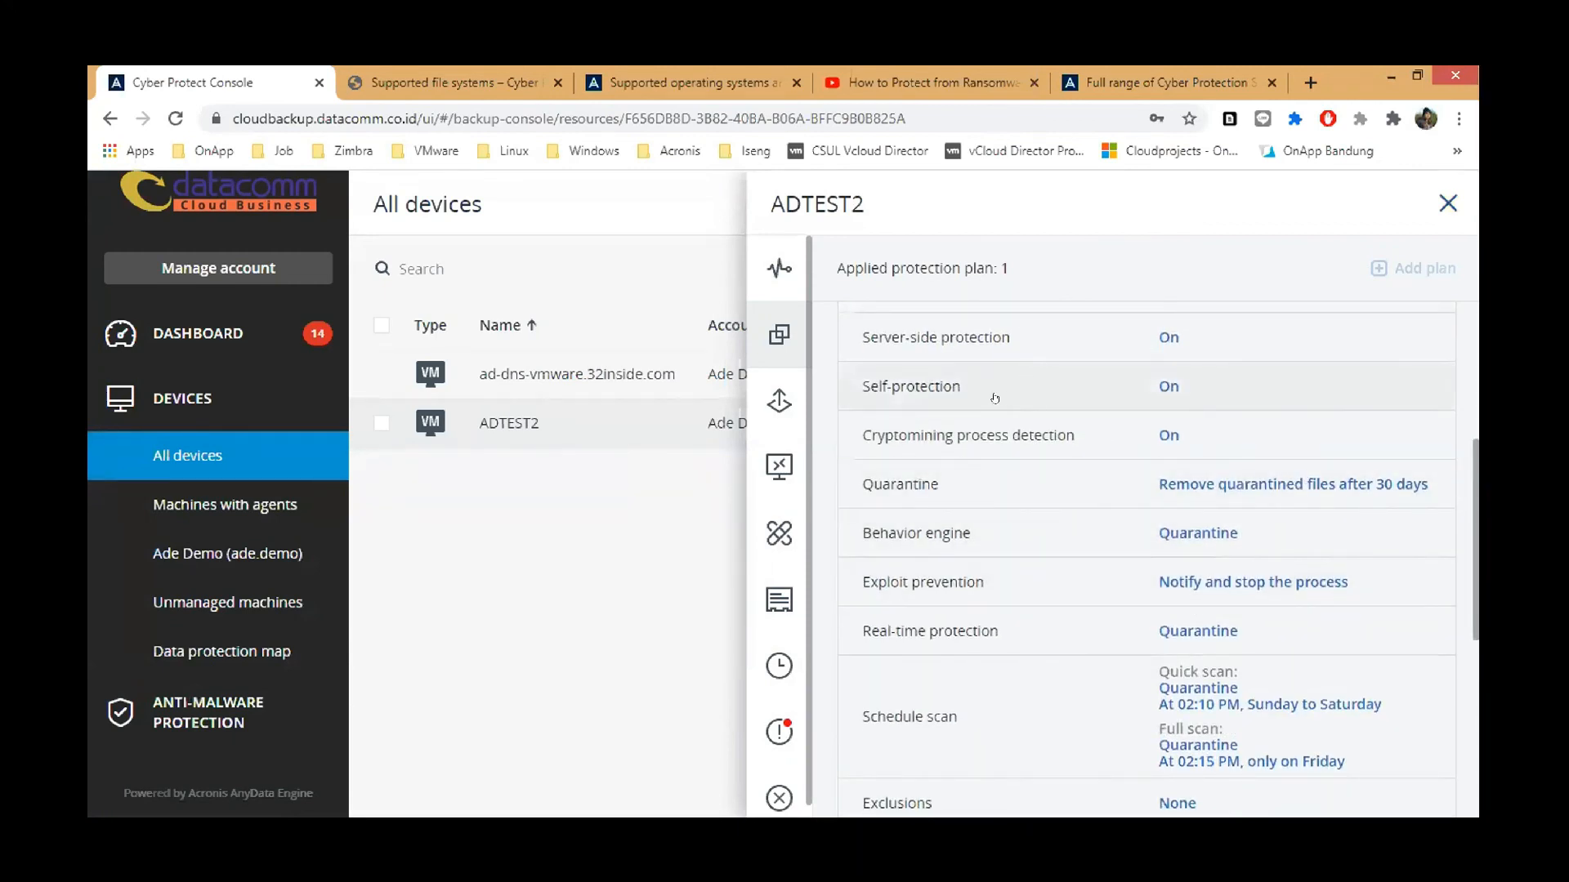
left_click(1155, 384)
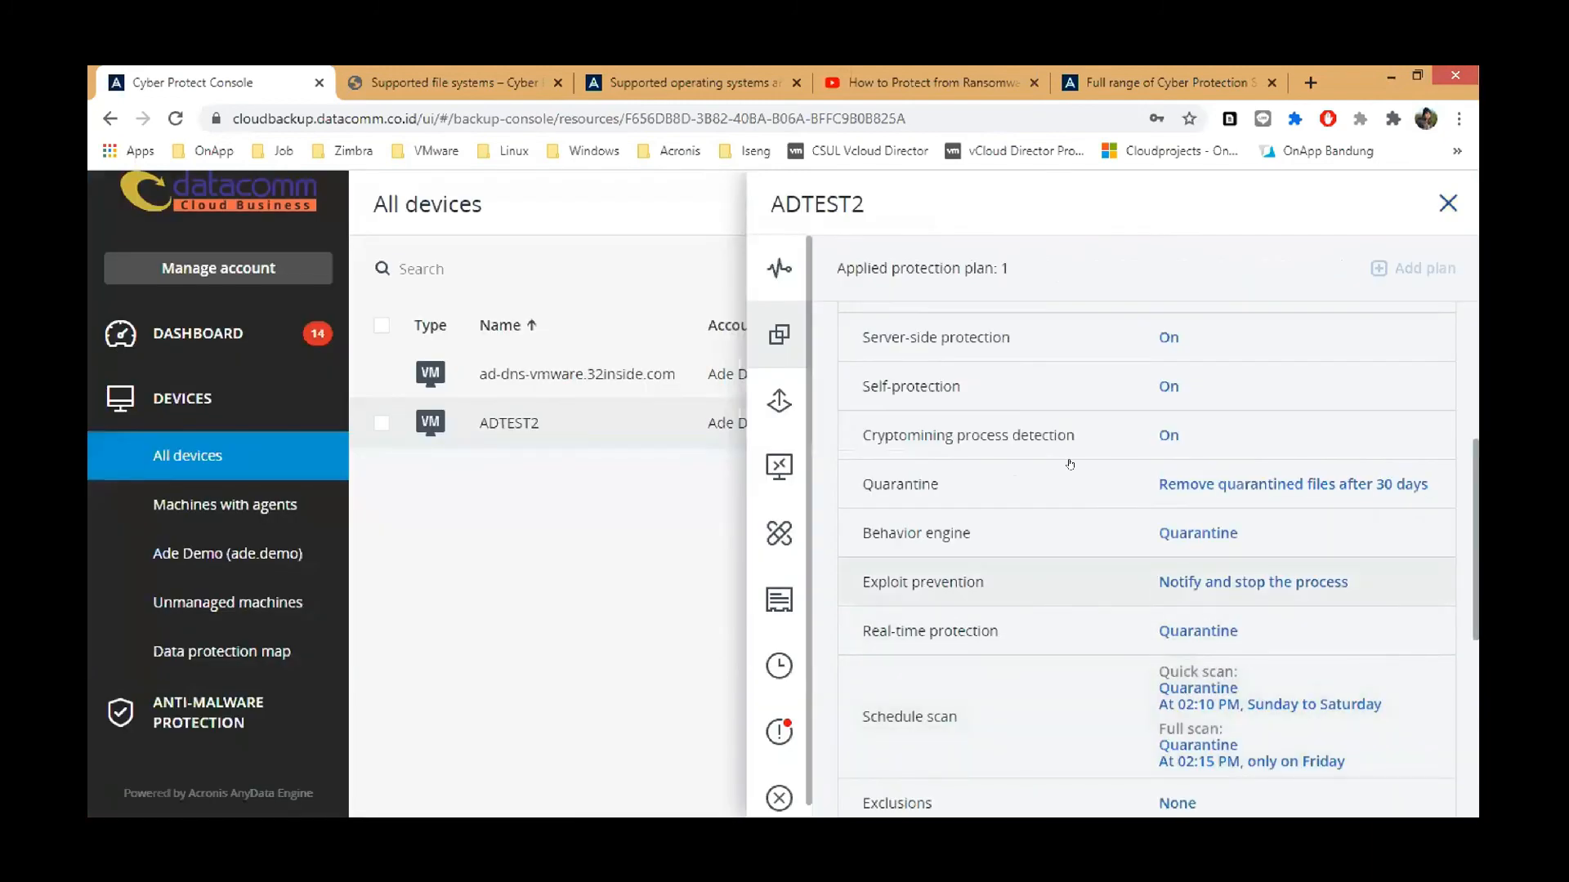
left_click(1167, 435)
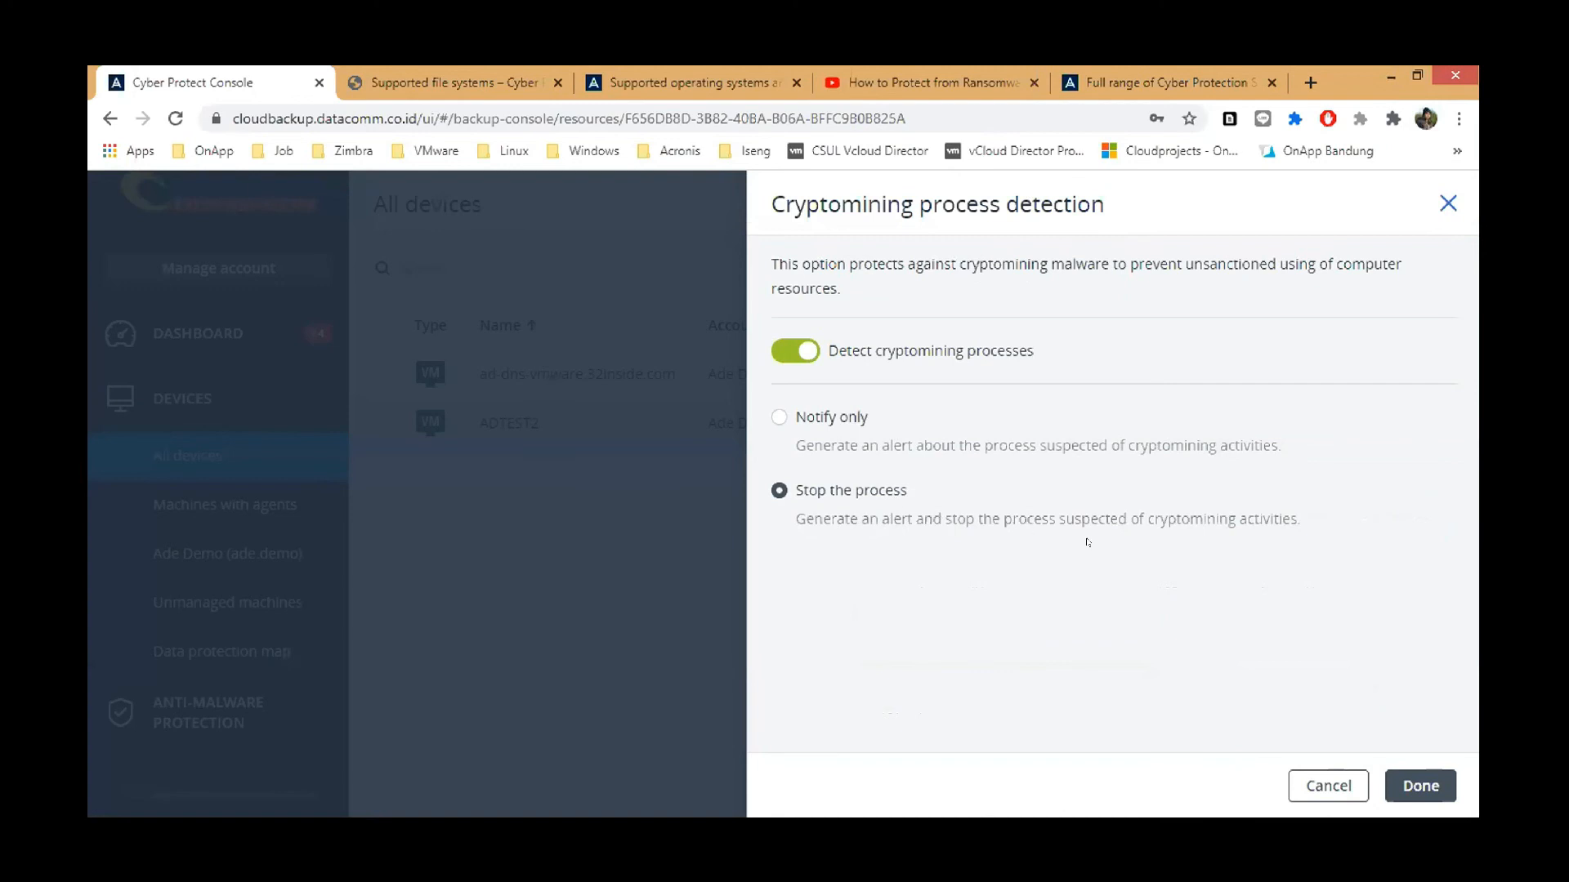
left_click(1347, 787)
- Review the Quarantine retention and Behavior engine action options, cancelling each without changes
scroll(1022, 527, "down", 2)
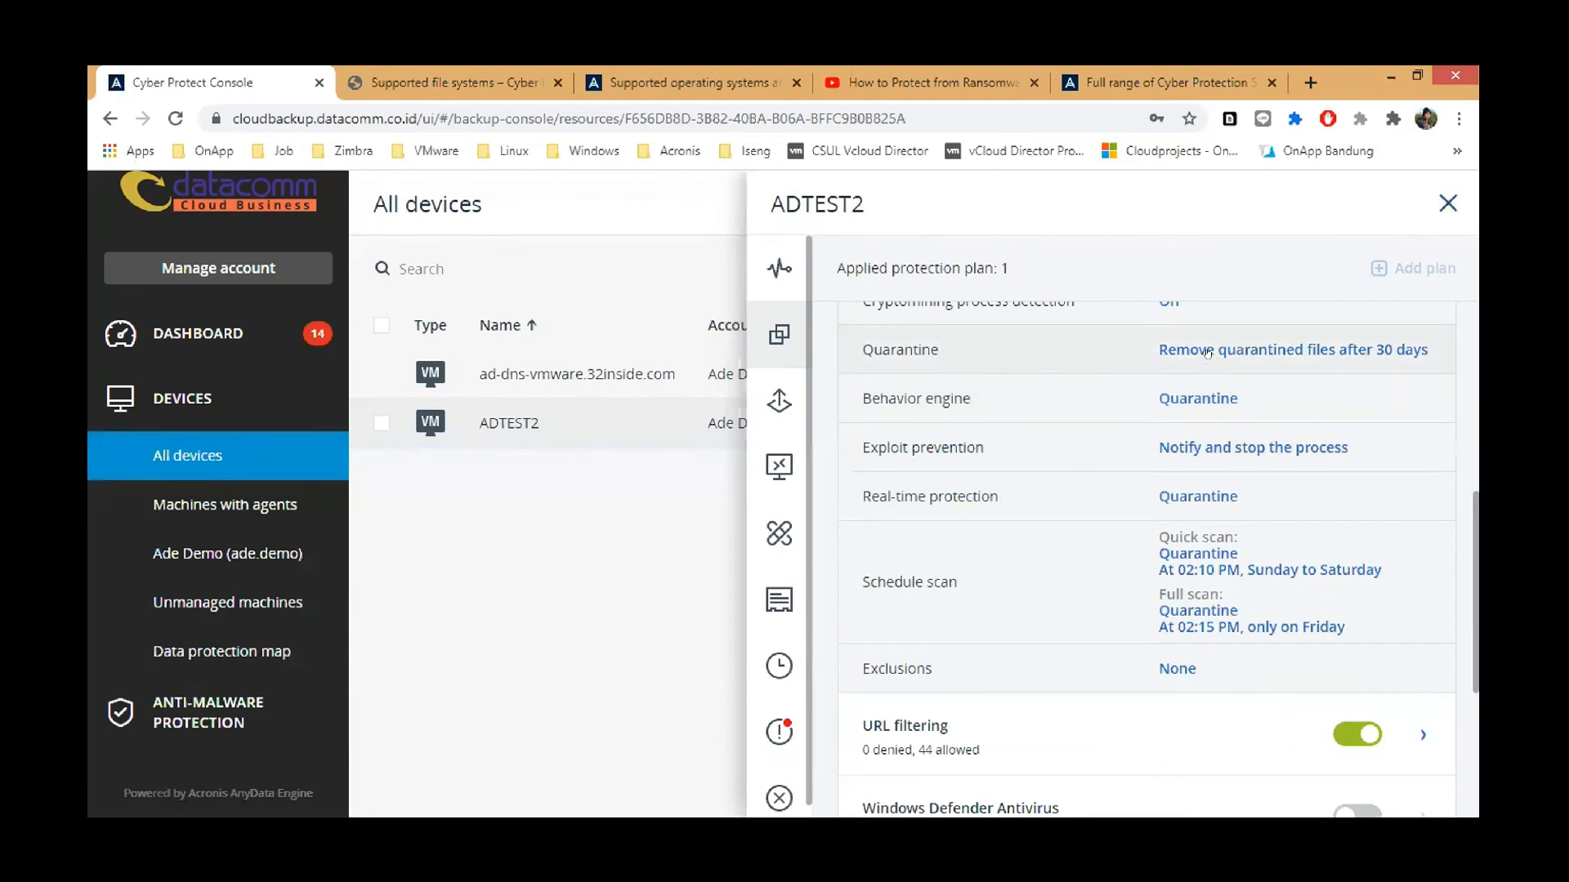
left_click(1268, 351)
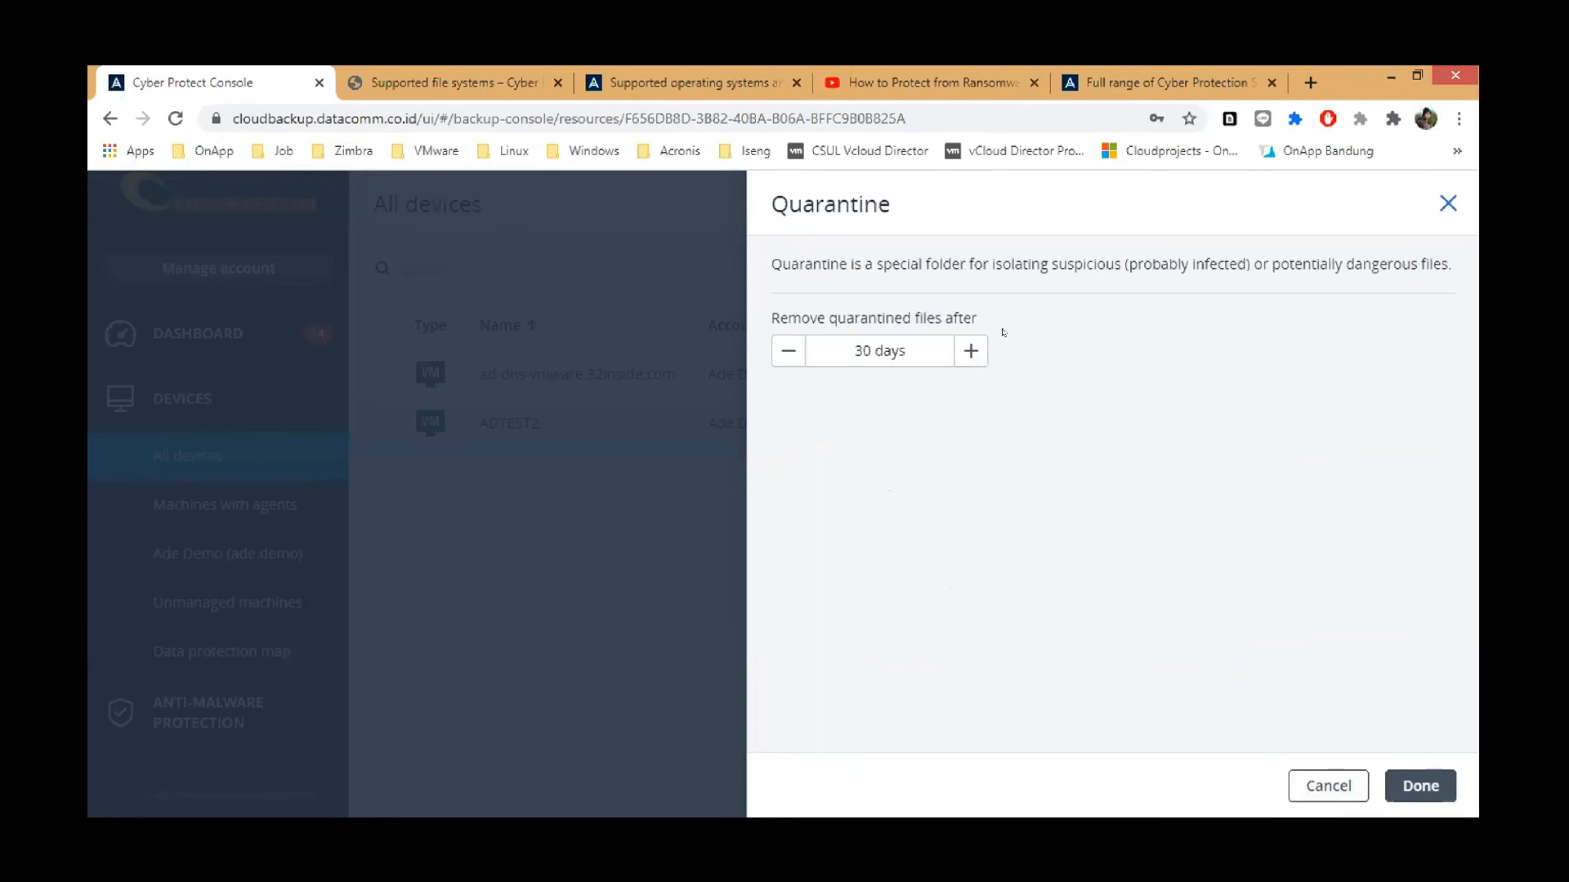
left_click(1328, 785)
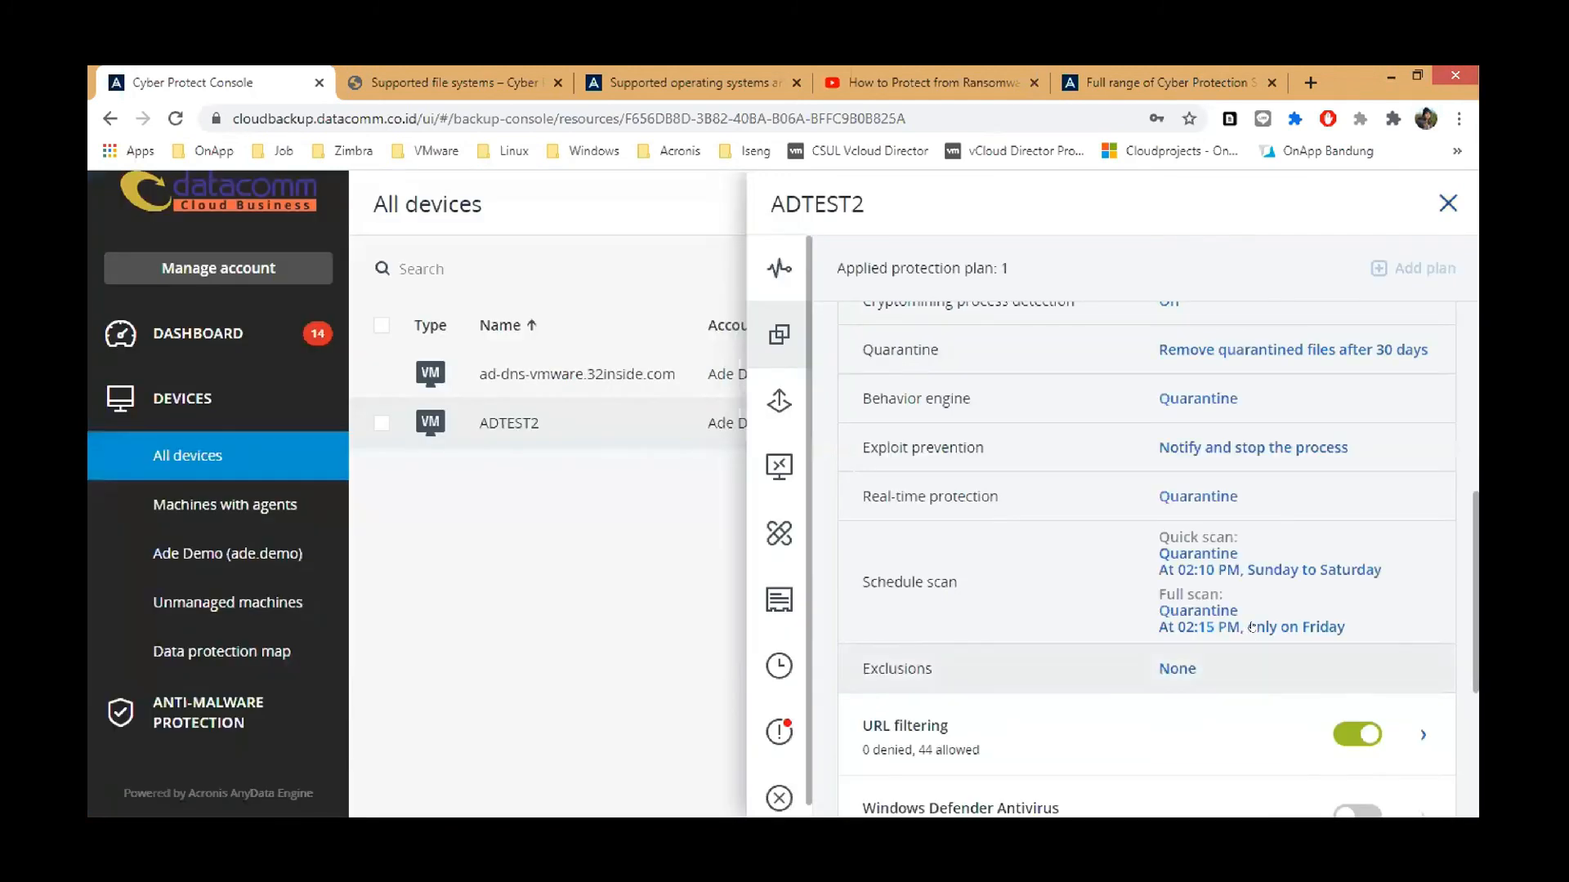
left_click(1198, 399)
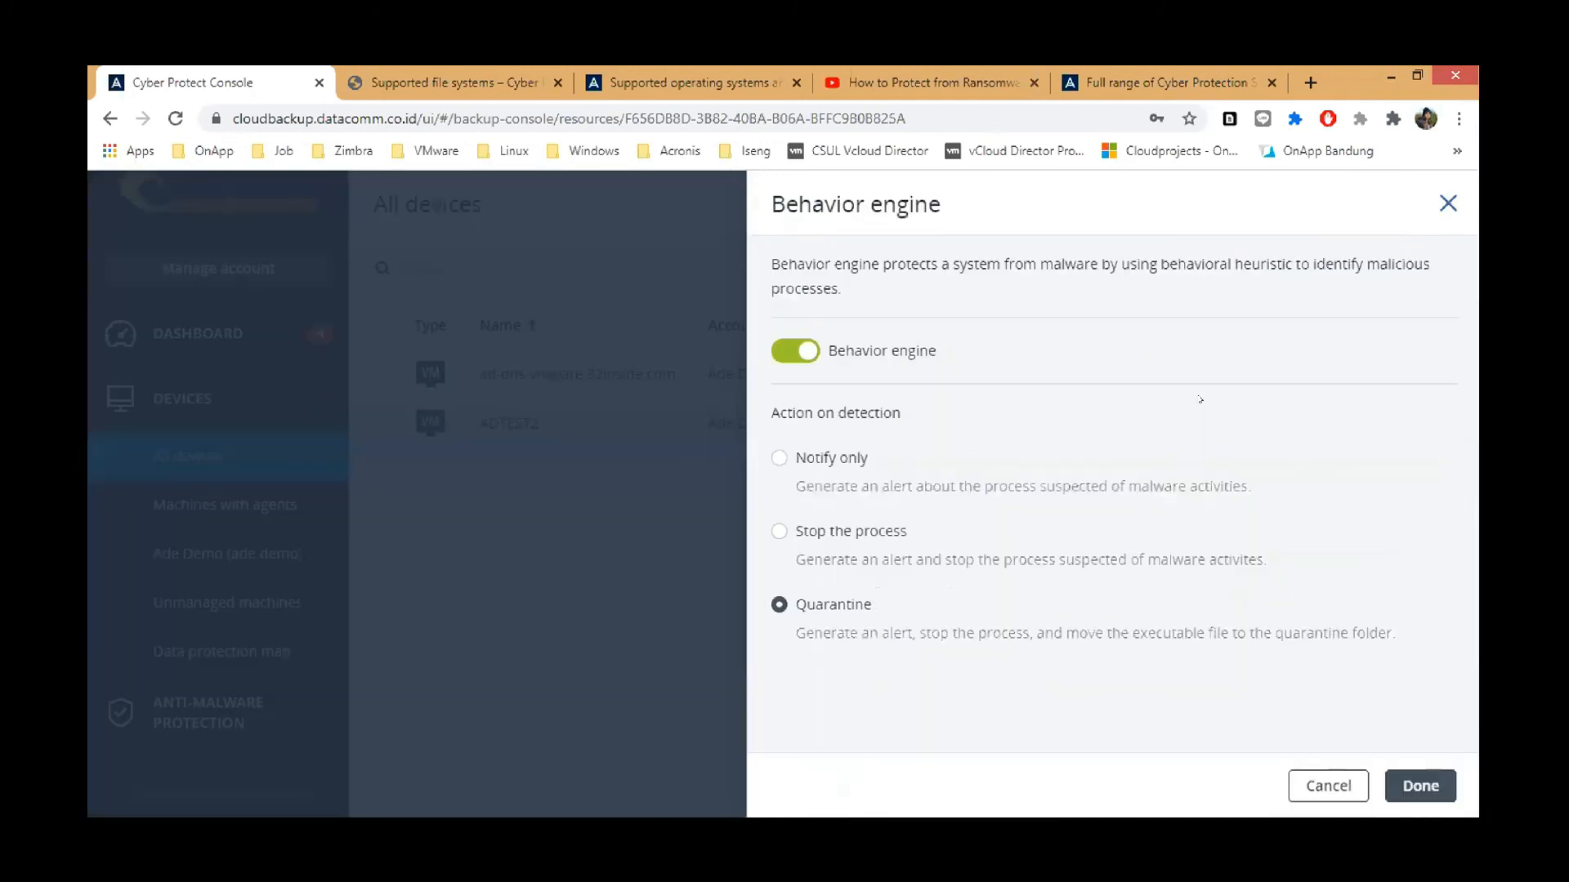
left_click(1315, 786)
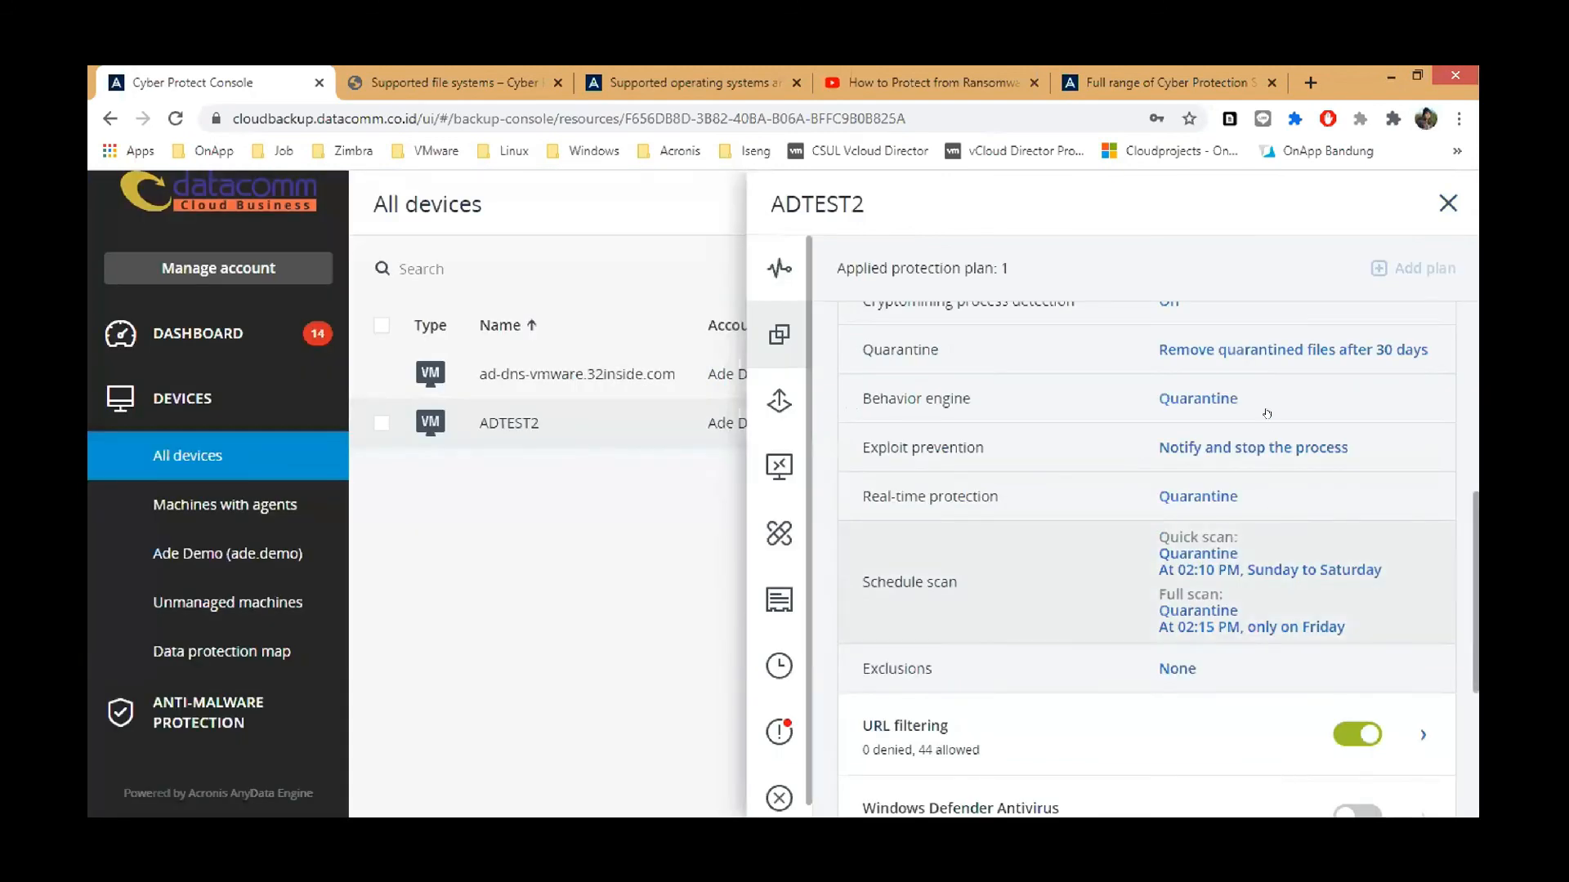
- Set quarantined files to be removed after 27 days in the Quarantine settings
left_click(1254, 352)
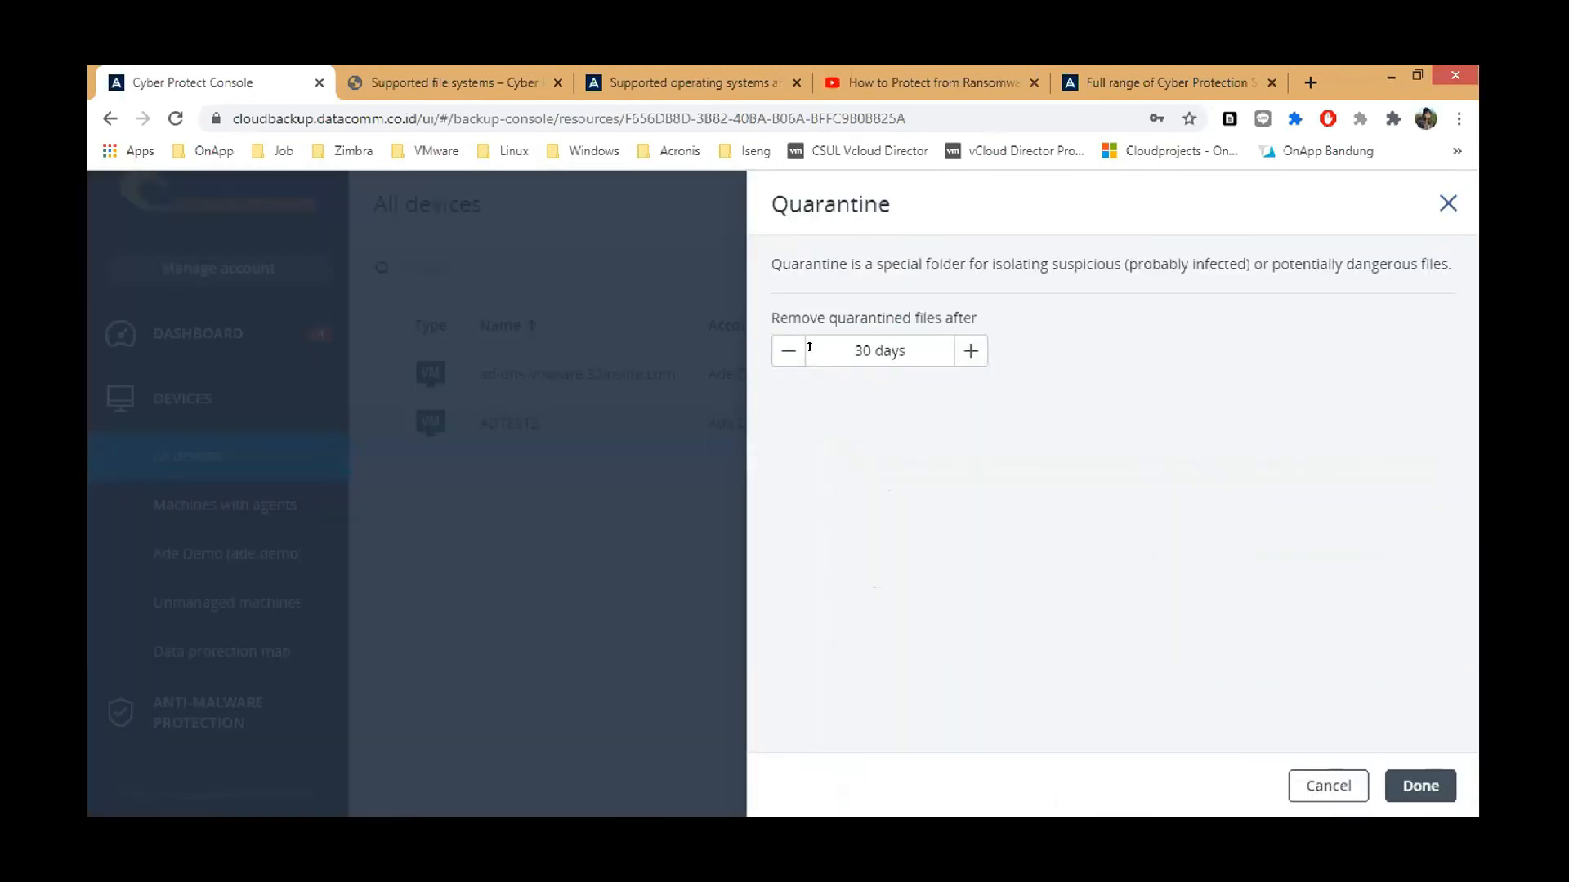
left_click(786, 351)
left_click(786, 352)
left_click(786, 352)
left_click(1329, 786)
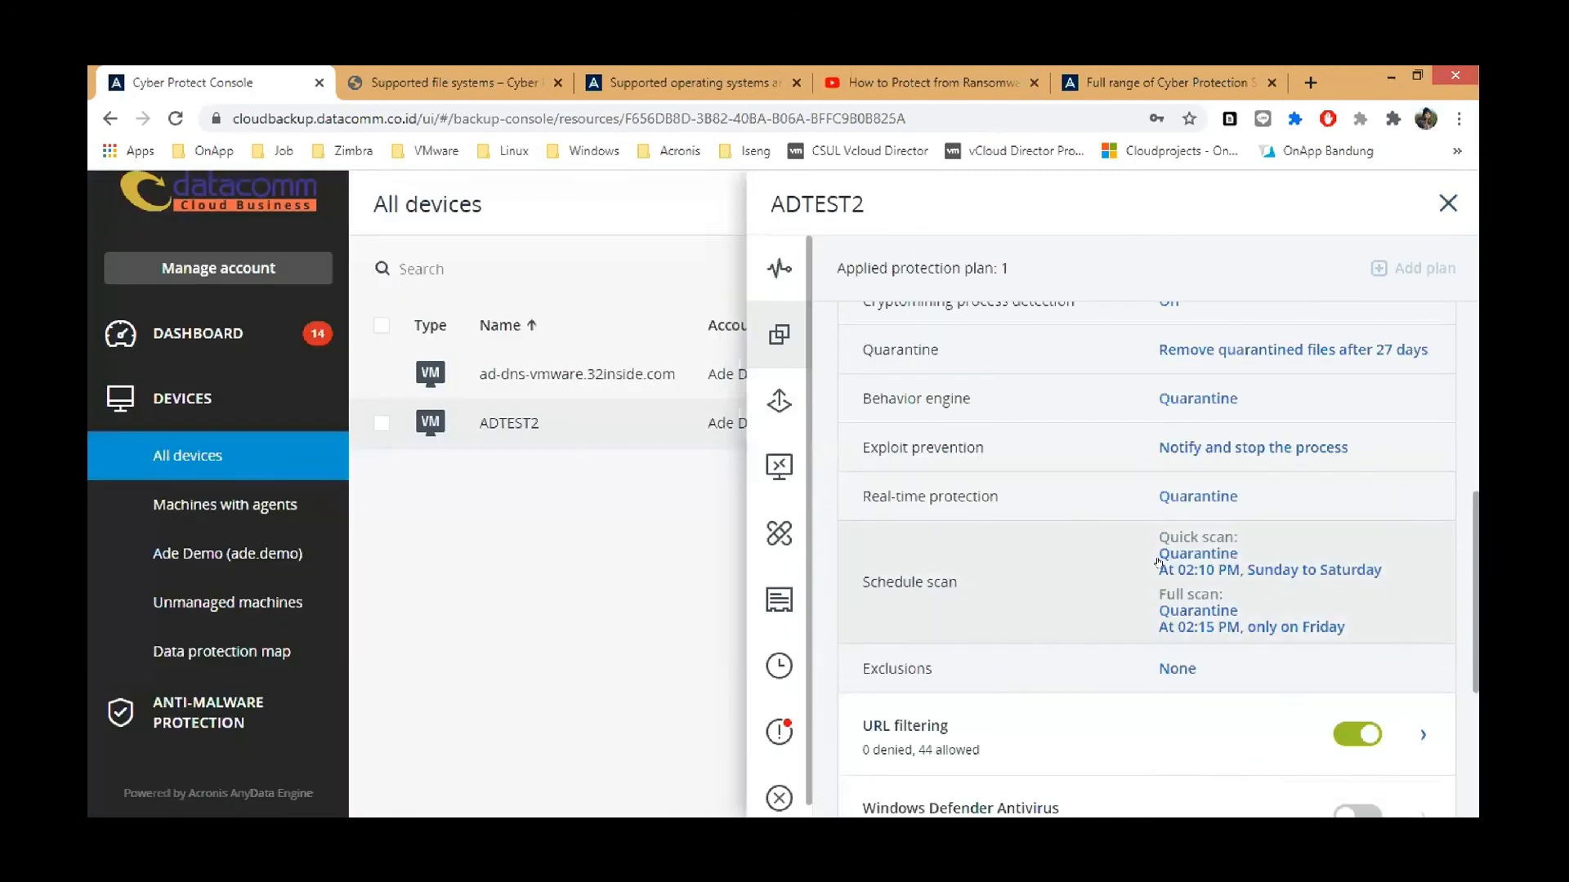
- Review the Behavior engine's action-on-detection options, cancel the dialog, and look over the remaining Antivirus & Antimalware settings
left_click(1180, 401)
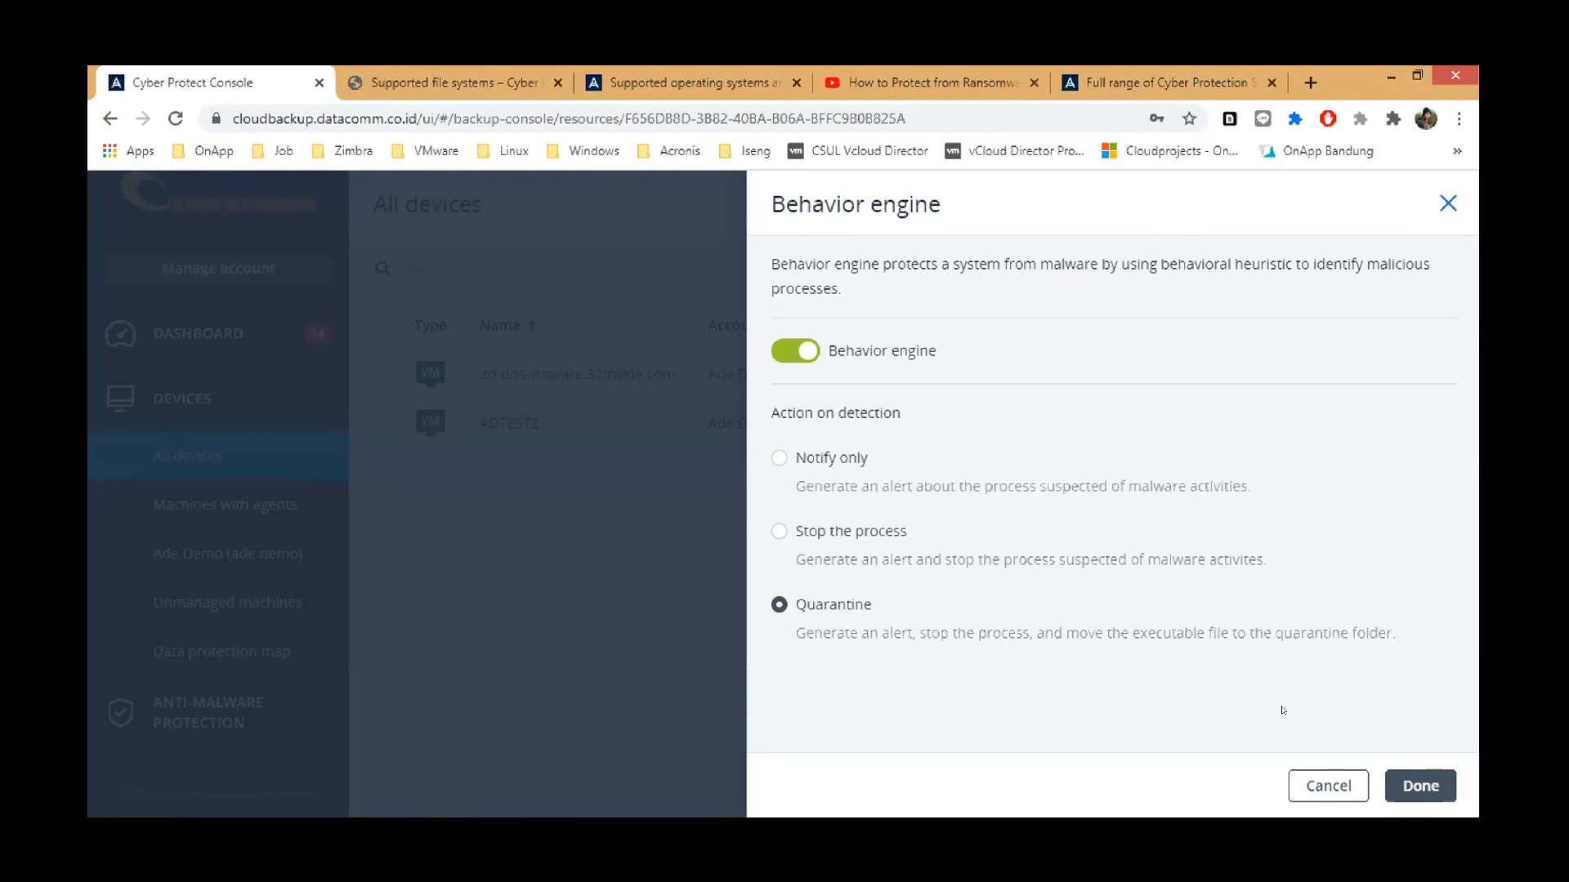
left_click(1328, 786)
scroll(1043, 532, "down", 3)
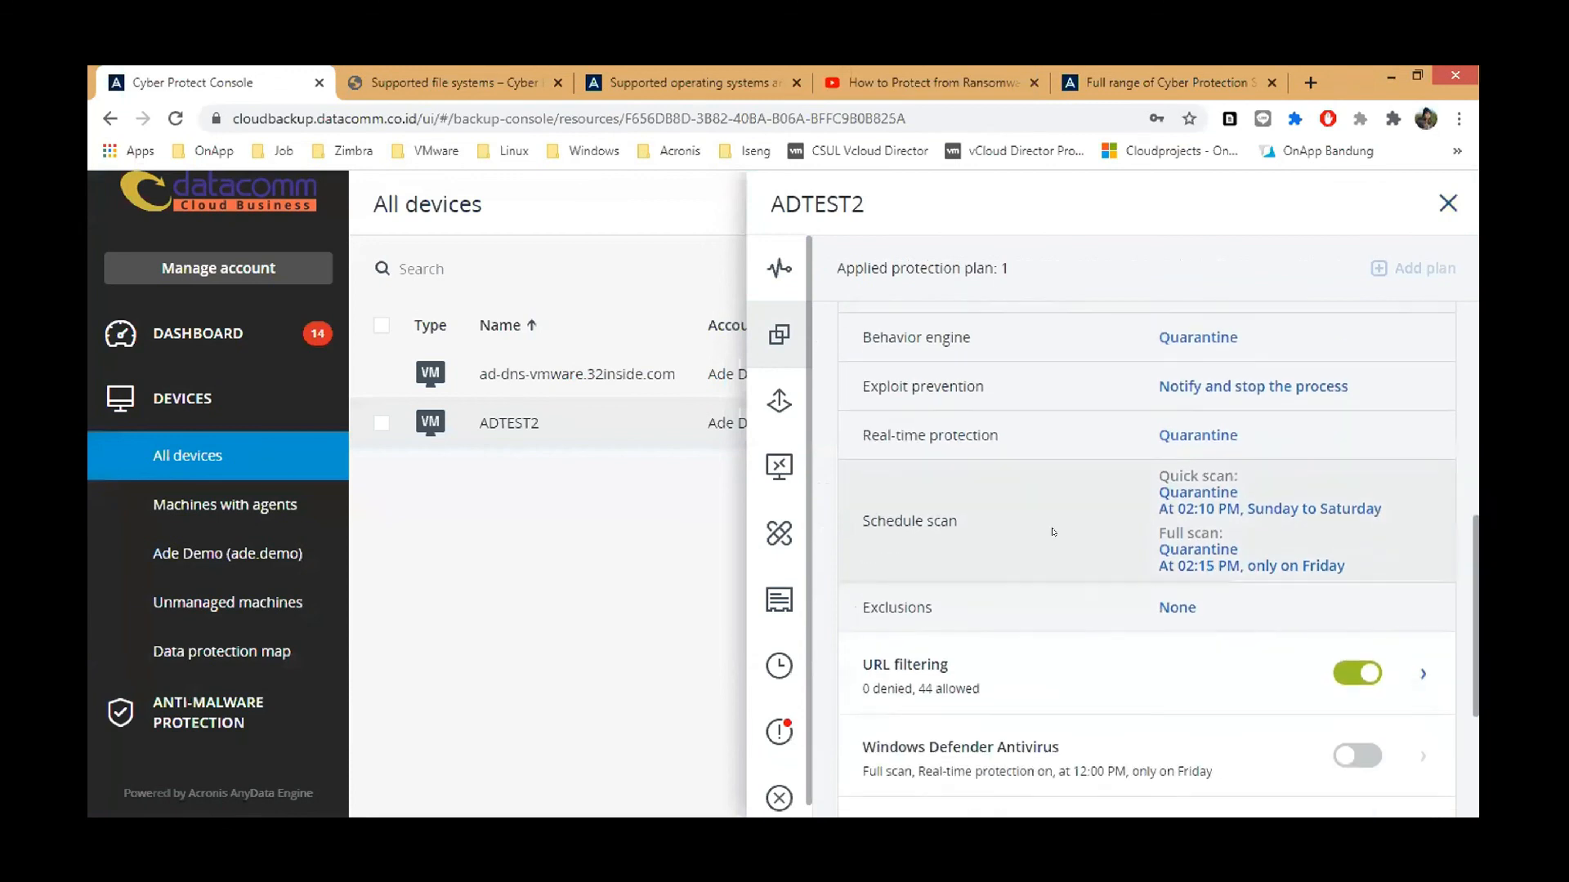
scroll(1042, 532, "up", 1)
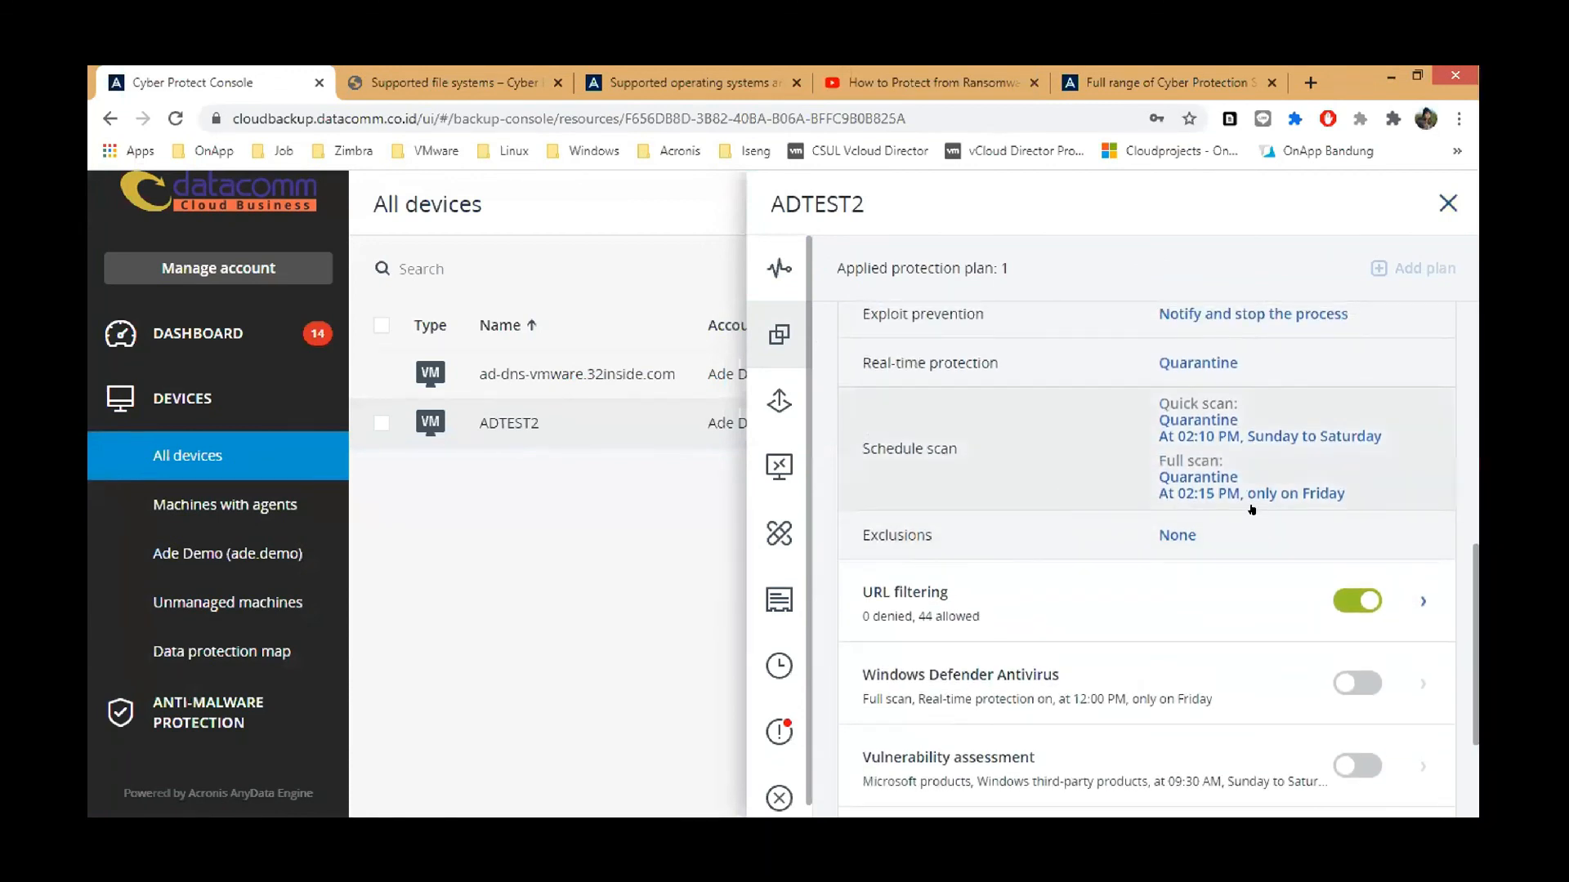
scroll(1189, 445, "up", 1)
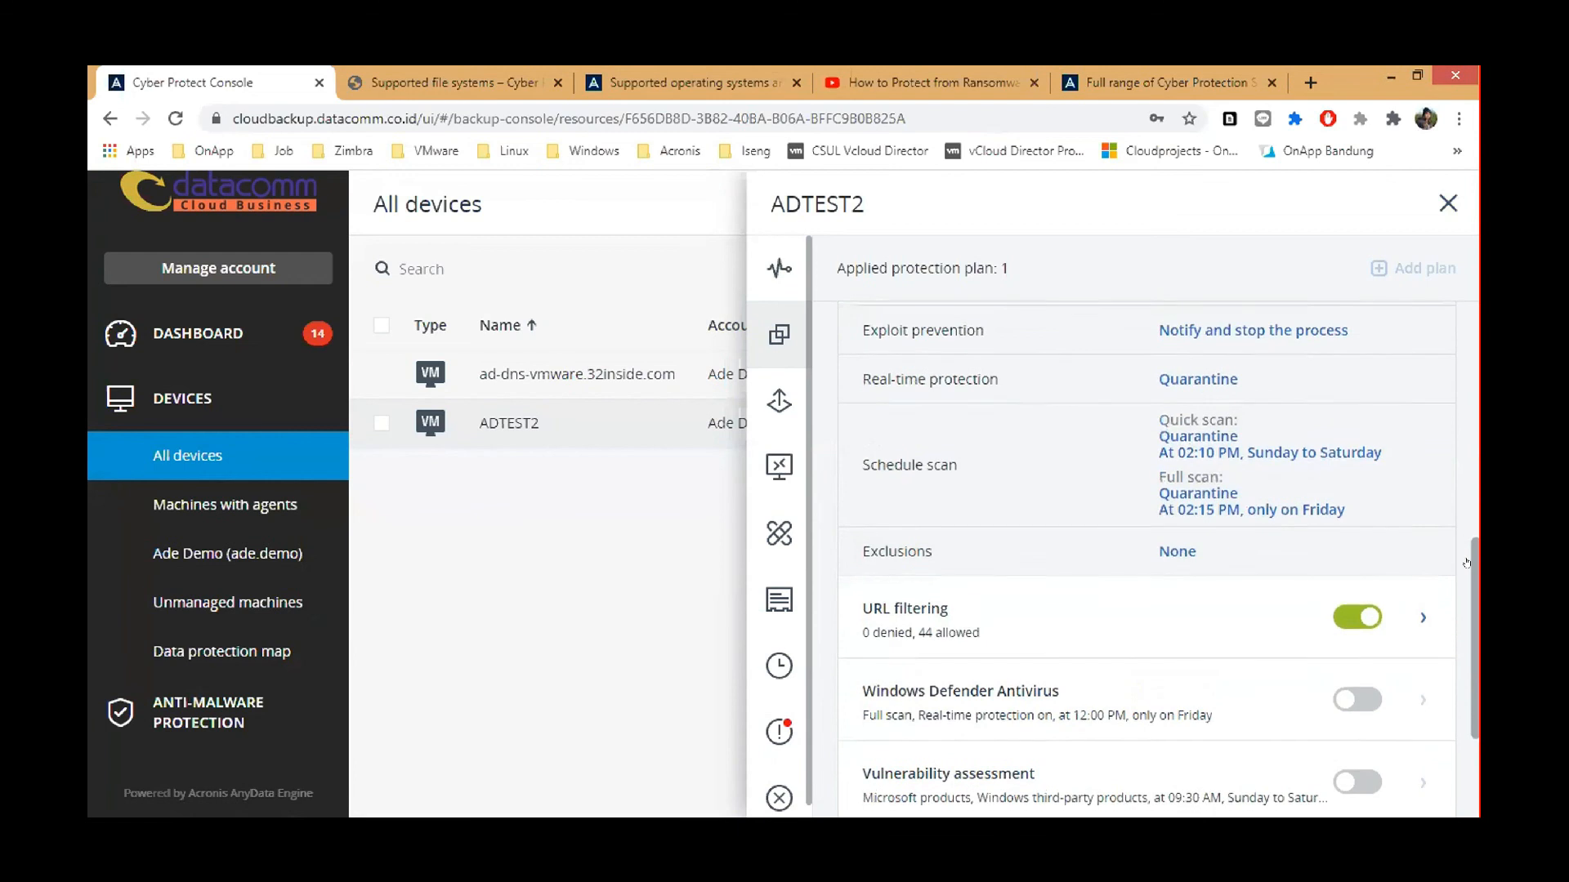
- Open the Schedule scan settings and review the Quick scan's detection action, schedule, and file scanning options
left_click(1135, 452)
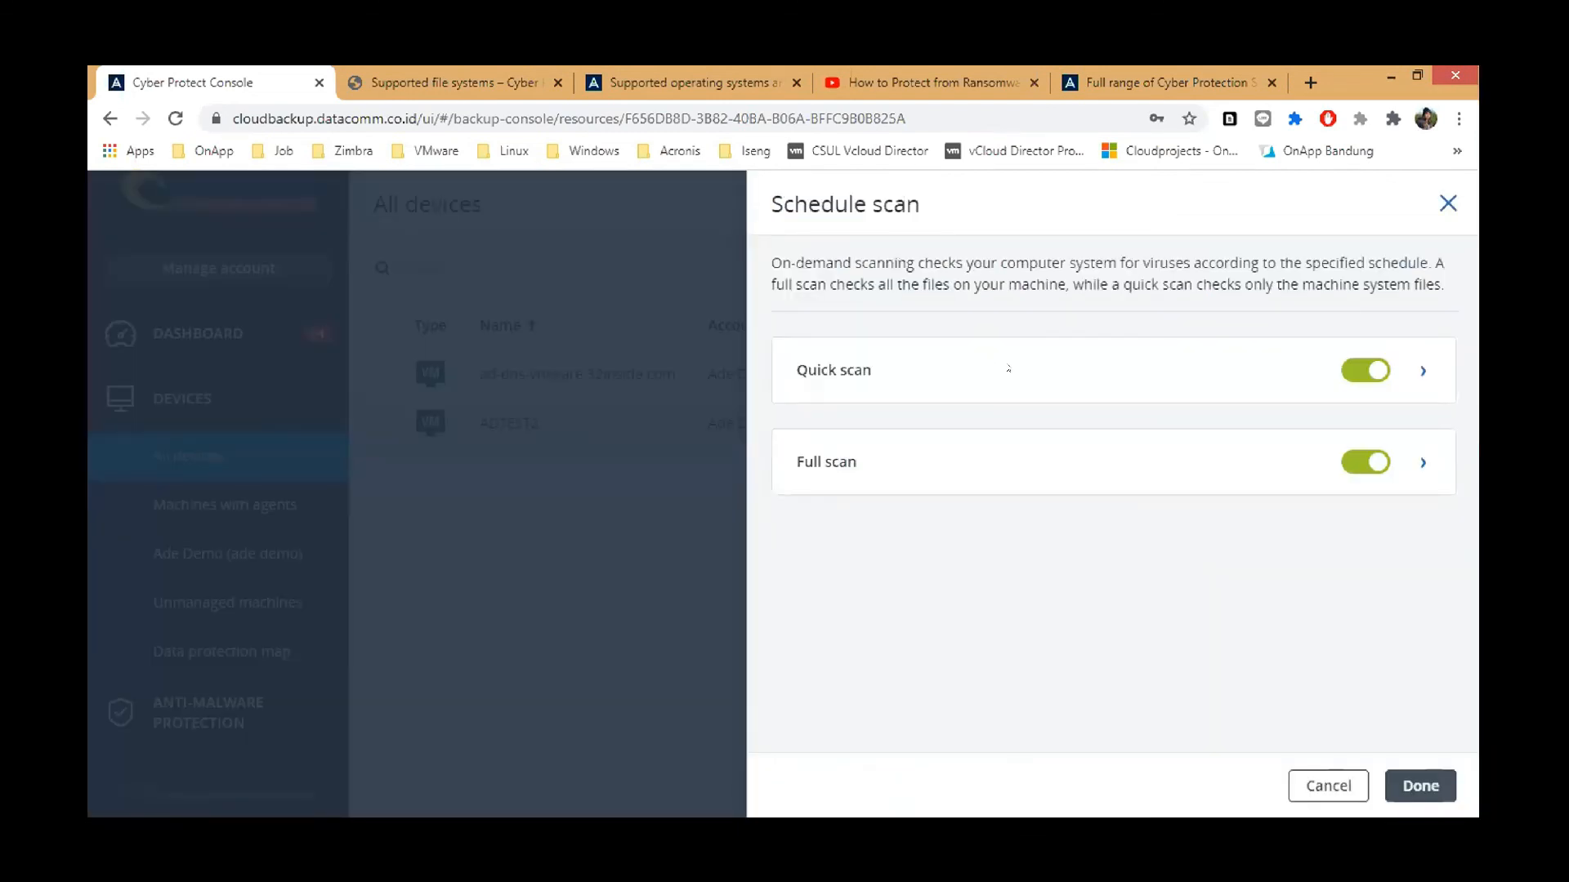
left_click(1420, 369)
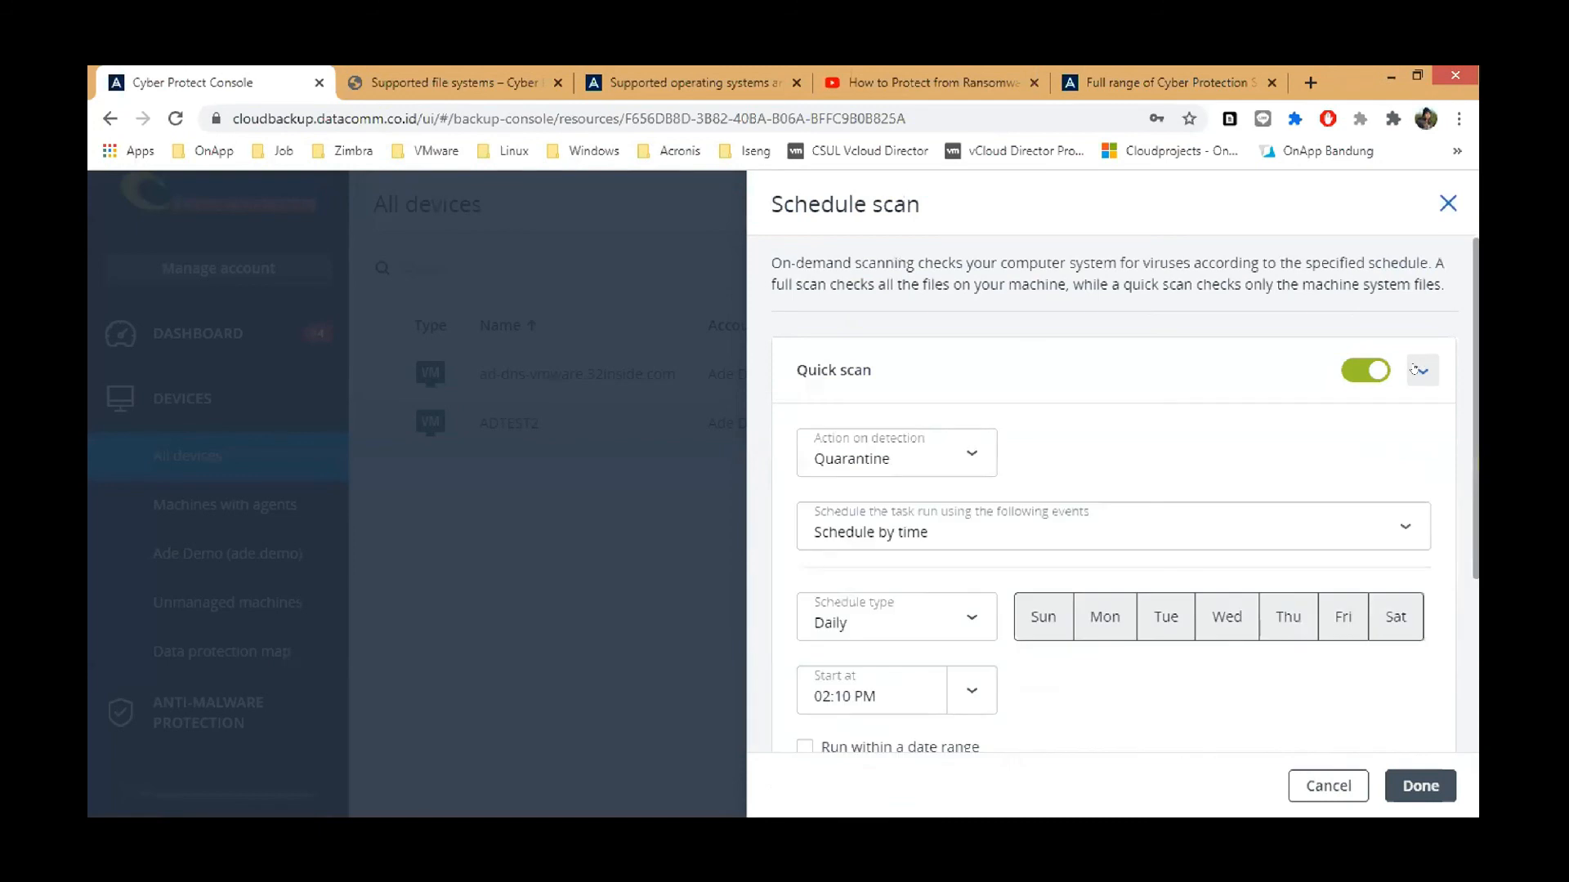
scroll(1035, 464, "down", 3)
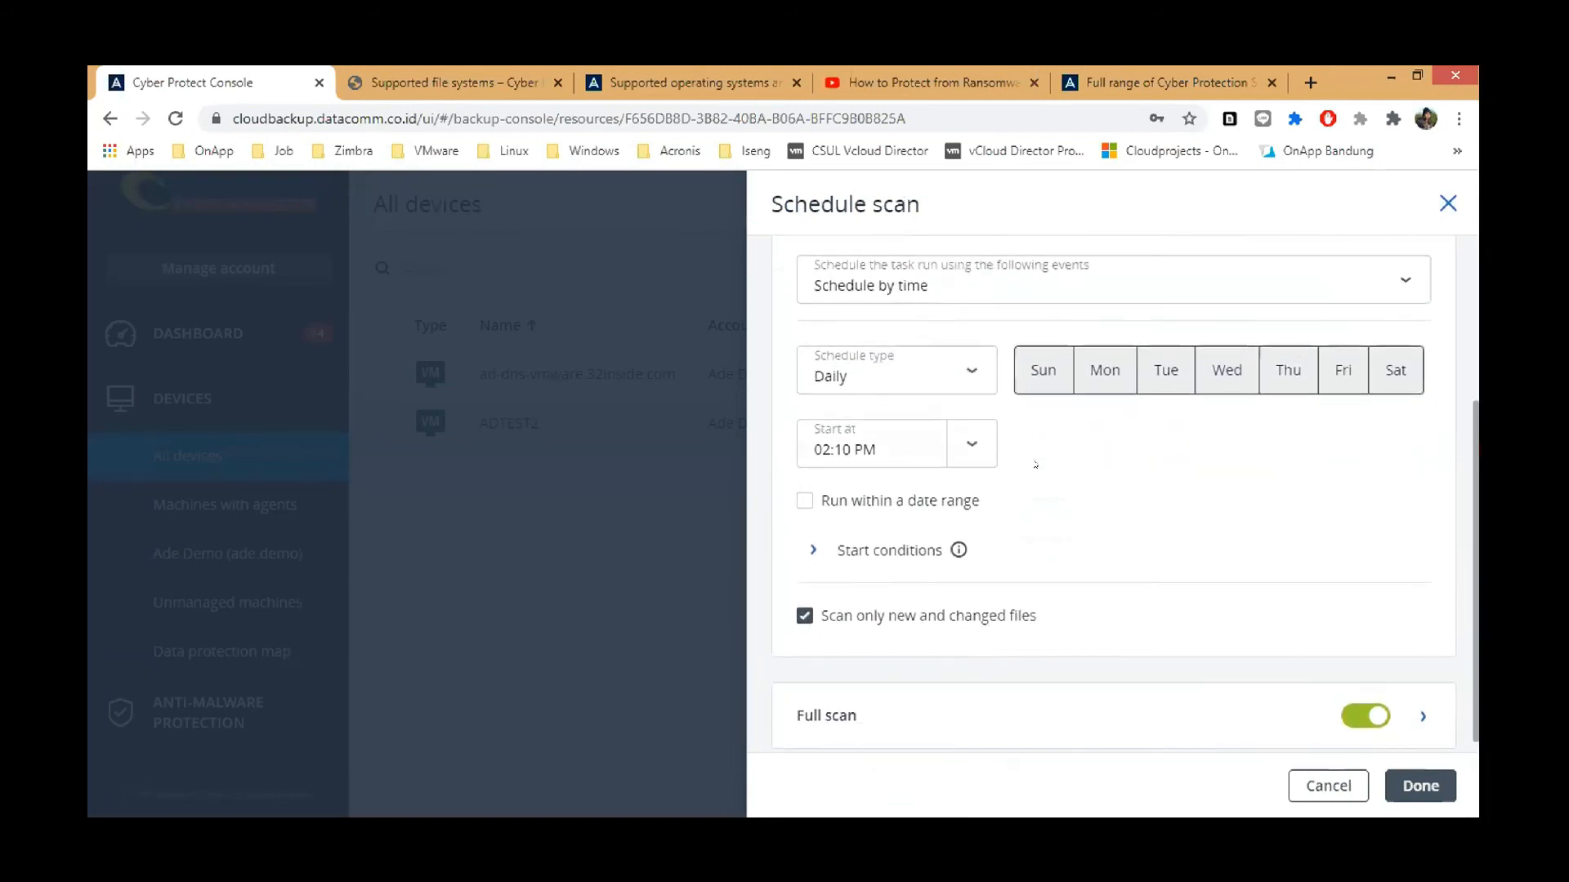
scroll(1036, 465, "up", 2)
scroll(1035, 464, "down", 1)
scroll(1035, 464, "up", 3)
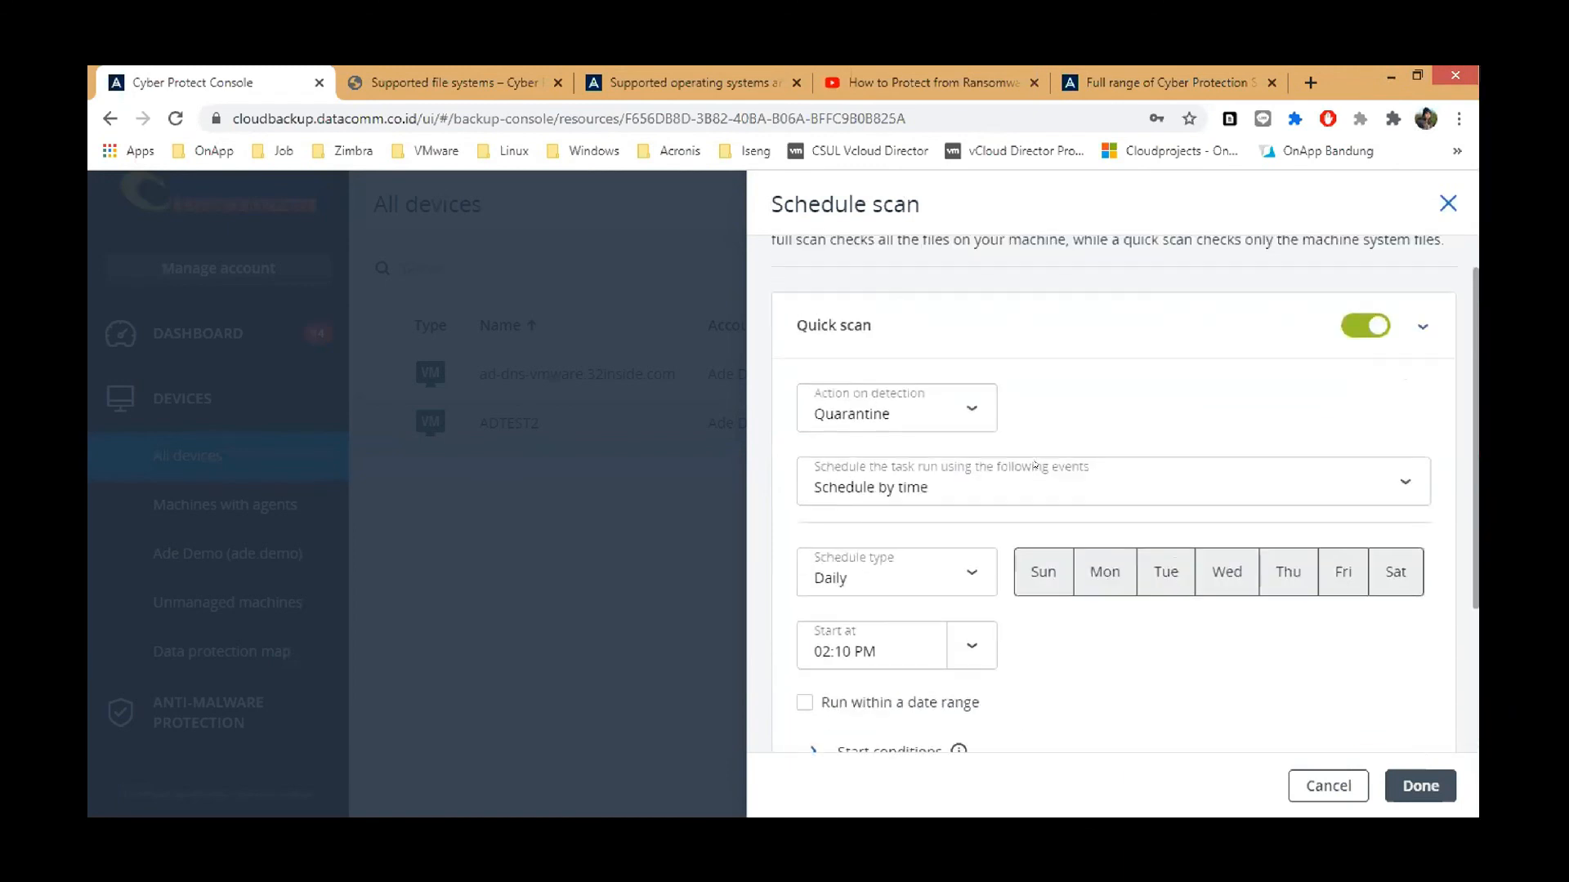
scroll(1036, 464, "down", 3)
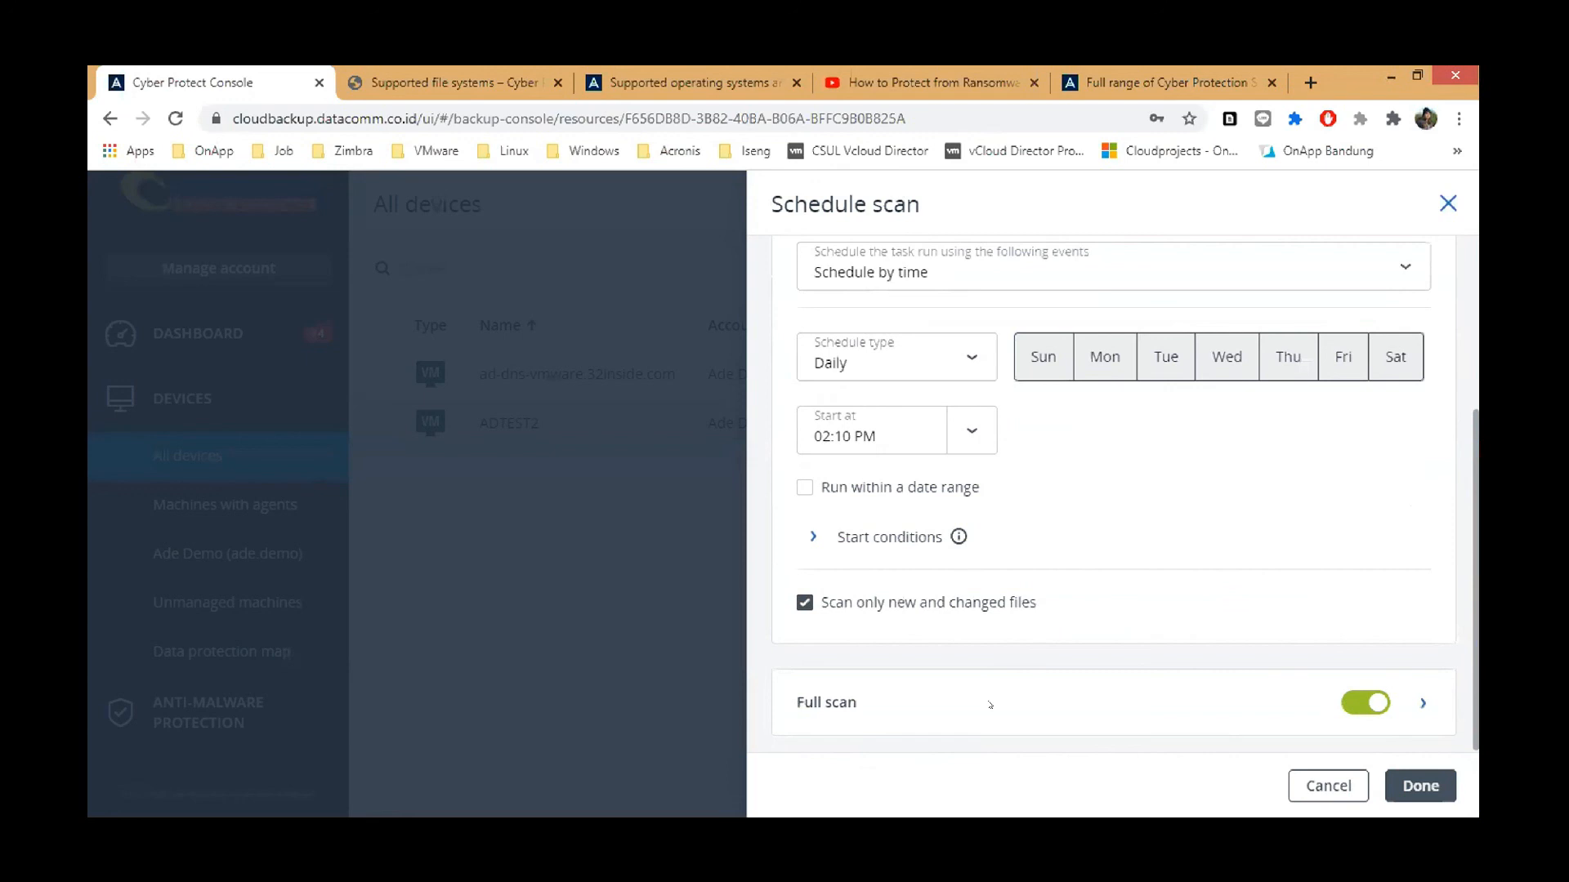
- Expand the Full scan settings, compare its detection action and schedule with the Quick scan's, and cancel the Schedule scan dialog
left_click(1422, 703)
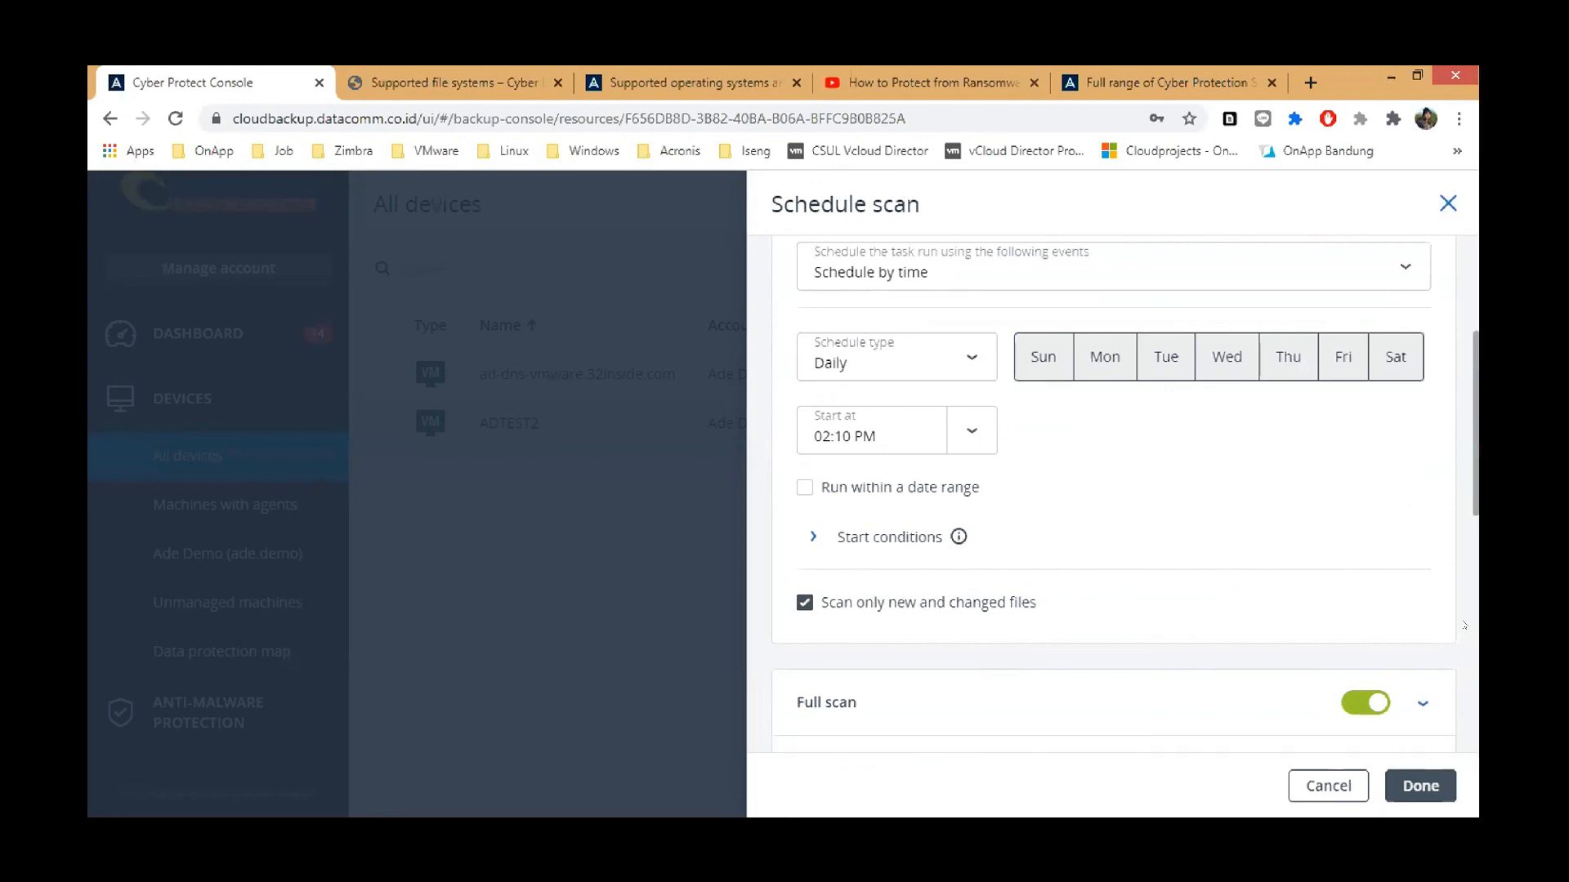
scroll(1340, 702, "down", 3)
scroll(1339, 702, "down", 2)
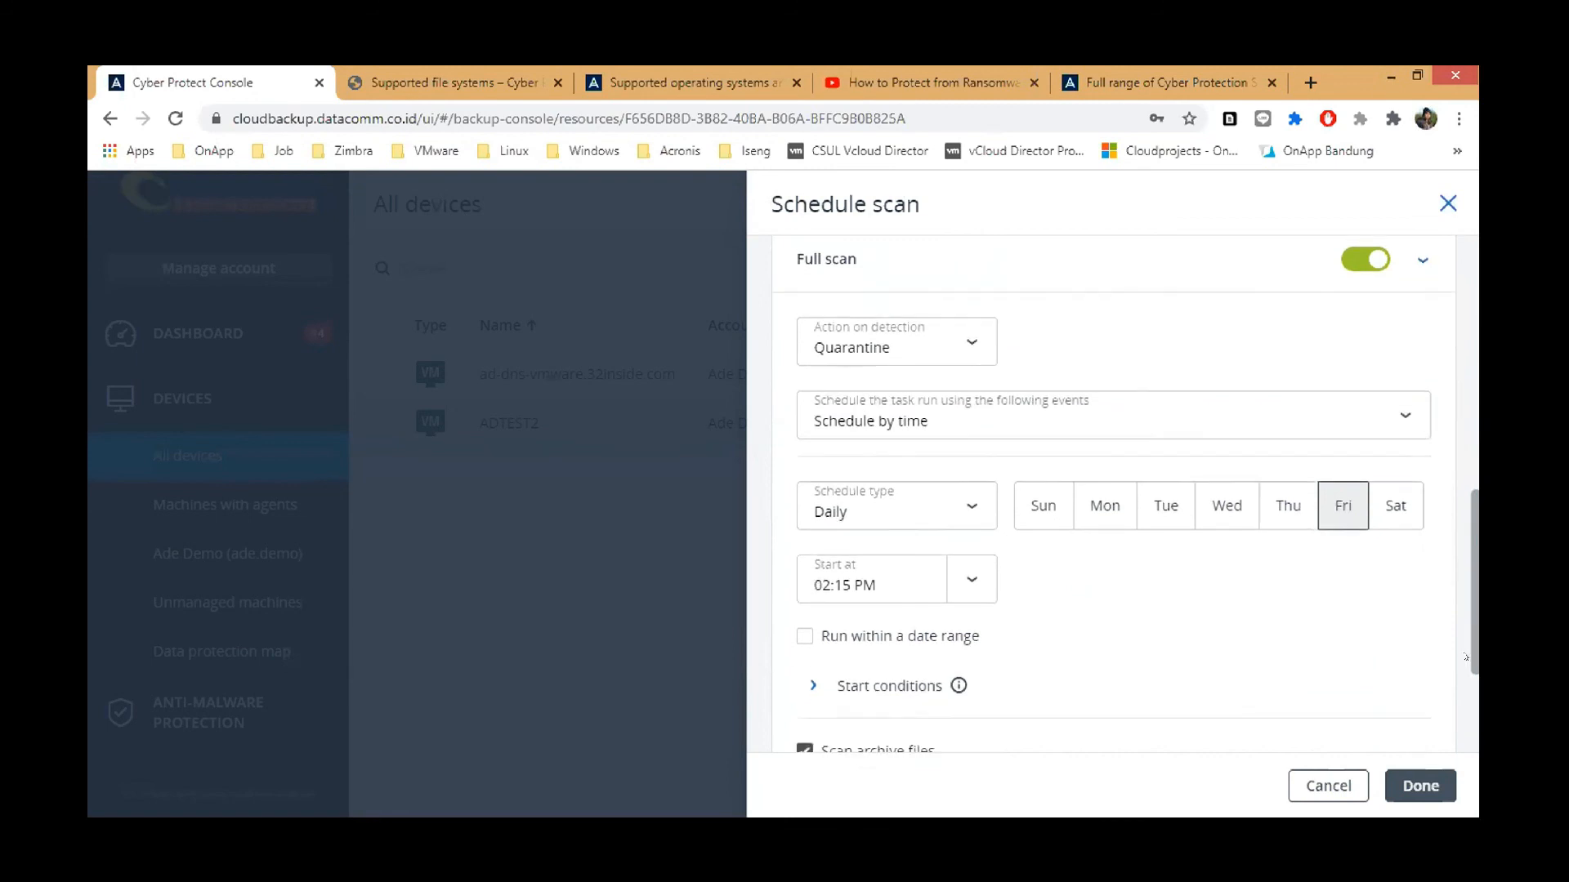
scroll(1465, 658, "down", 2)
scroll(1465, 678, "up", 3)
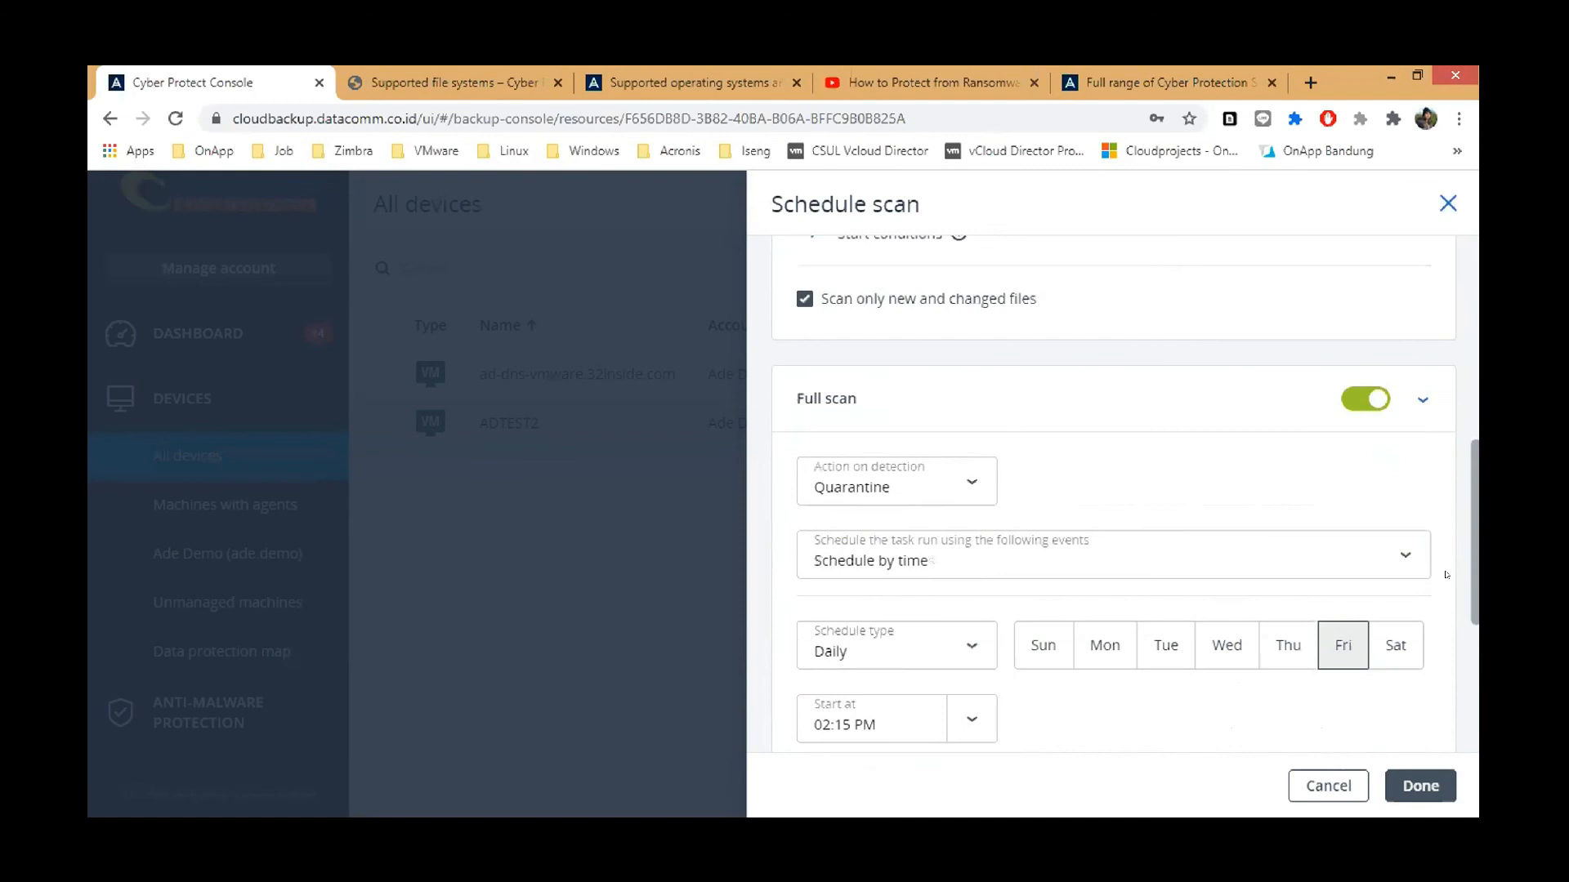
scroll(1447, 574, "up", 3)
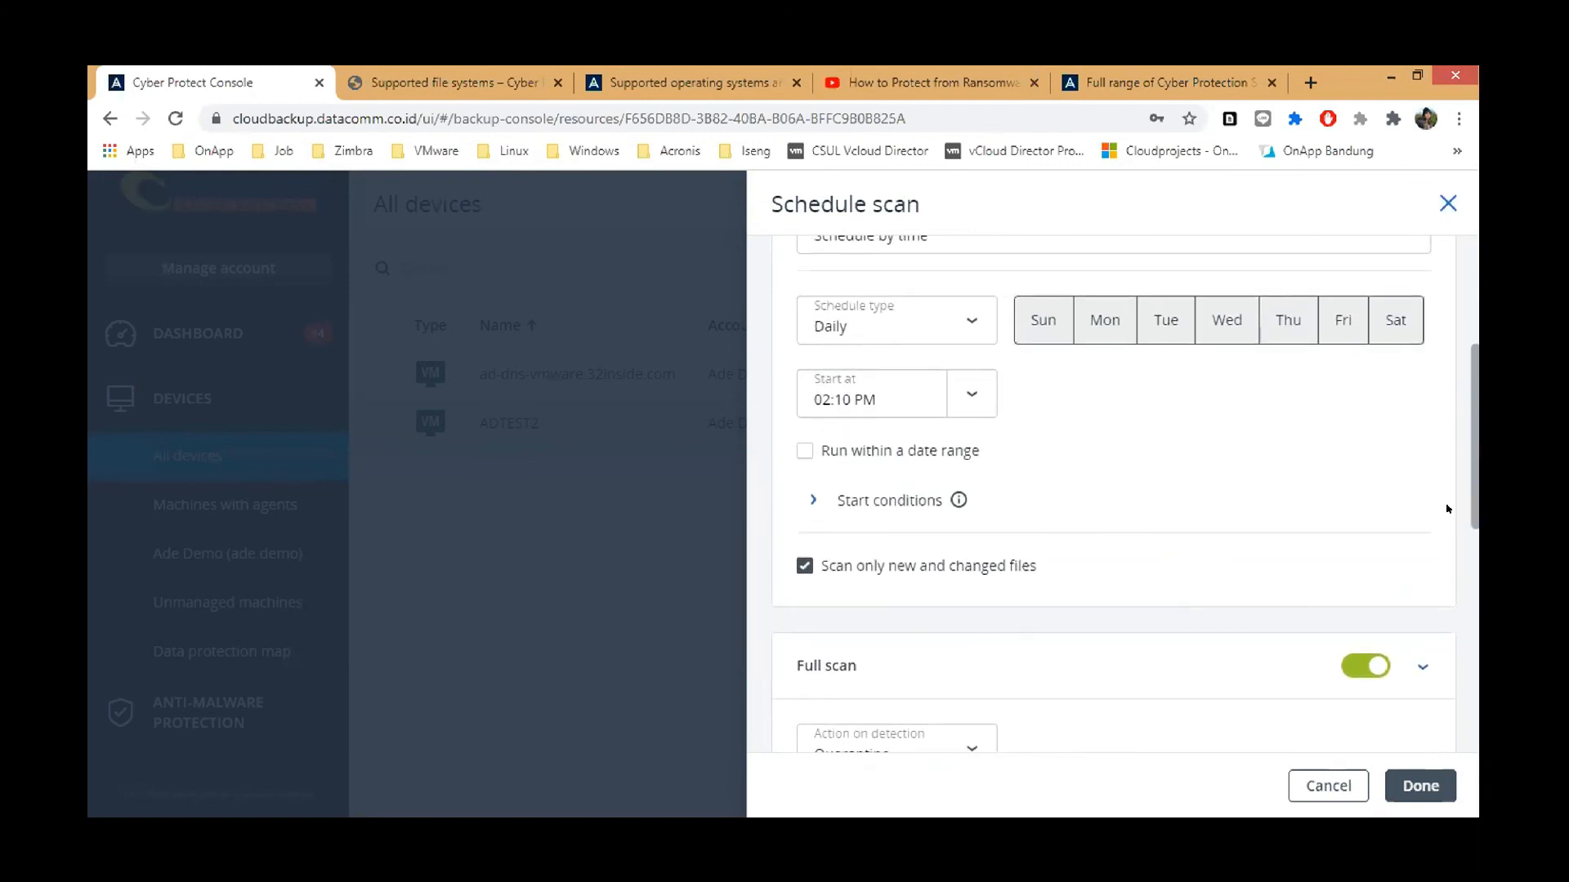
scroll(1446, 508, "up", 1)
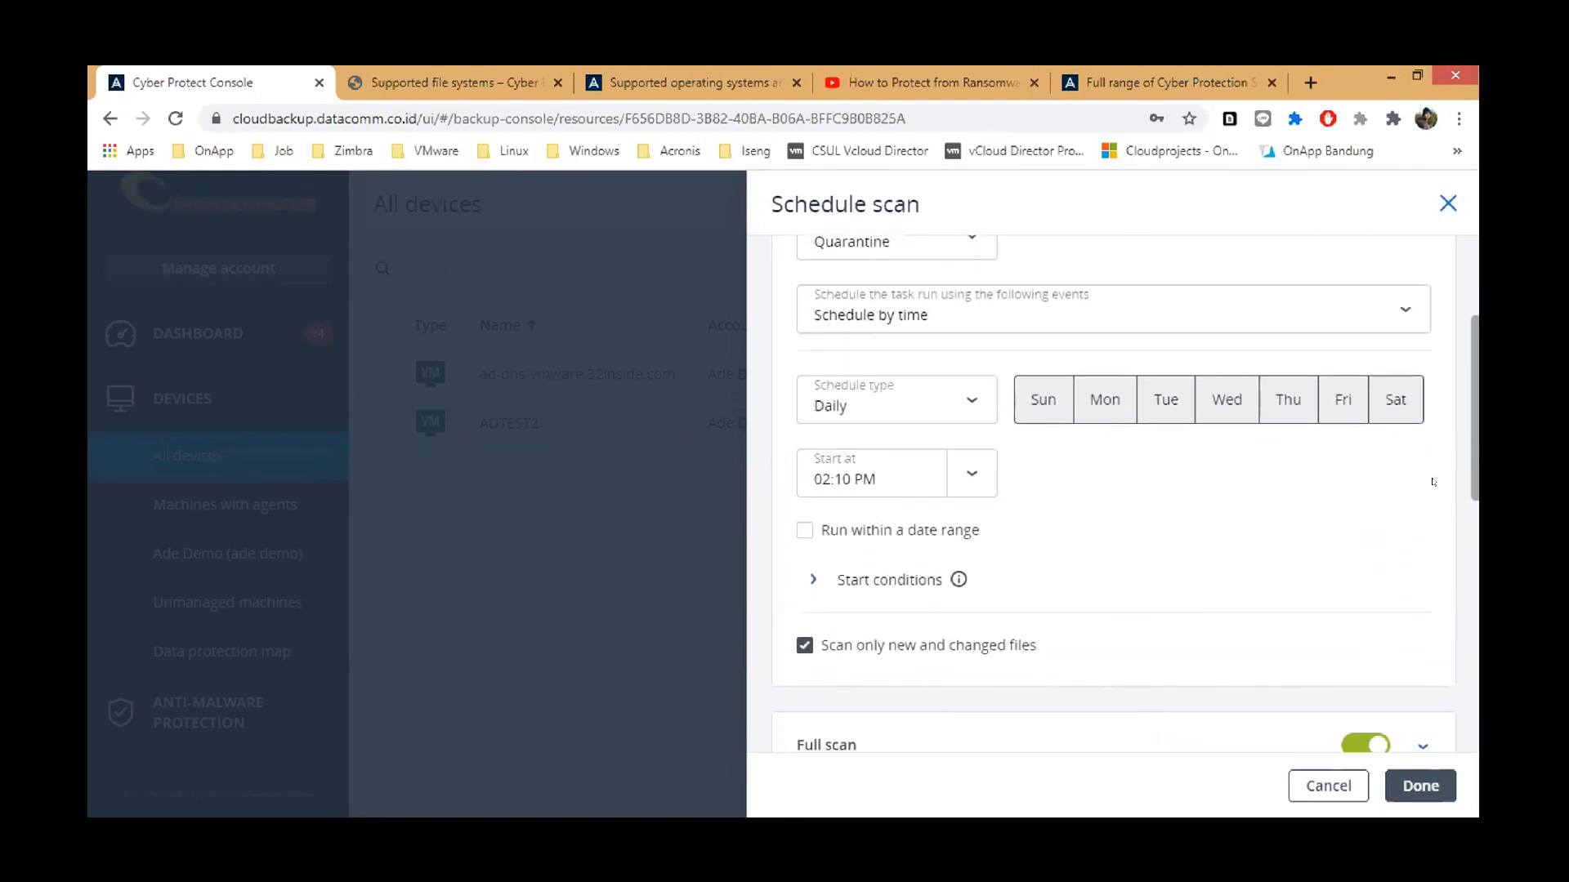
scroll(1431, 482, "down", 1)
scroll(1429, 458, "up", 3)
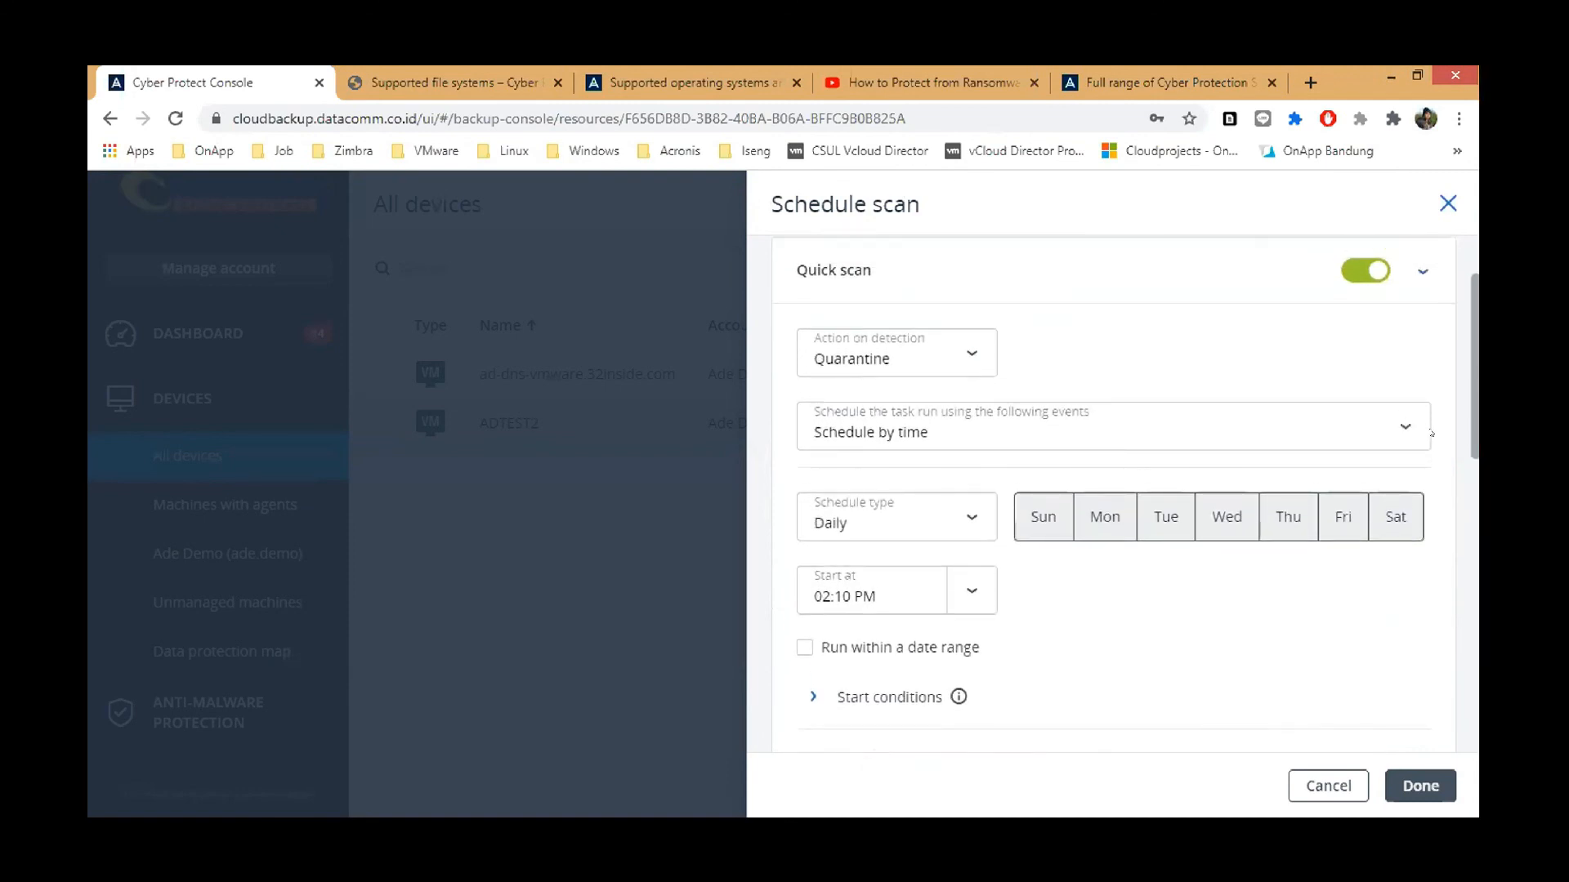
scroll(1431, 433, "up", 1)
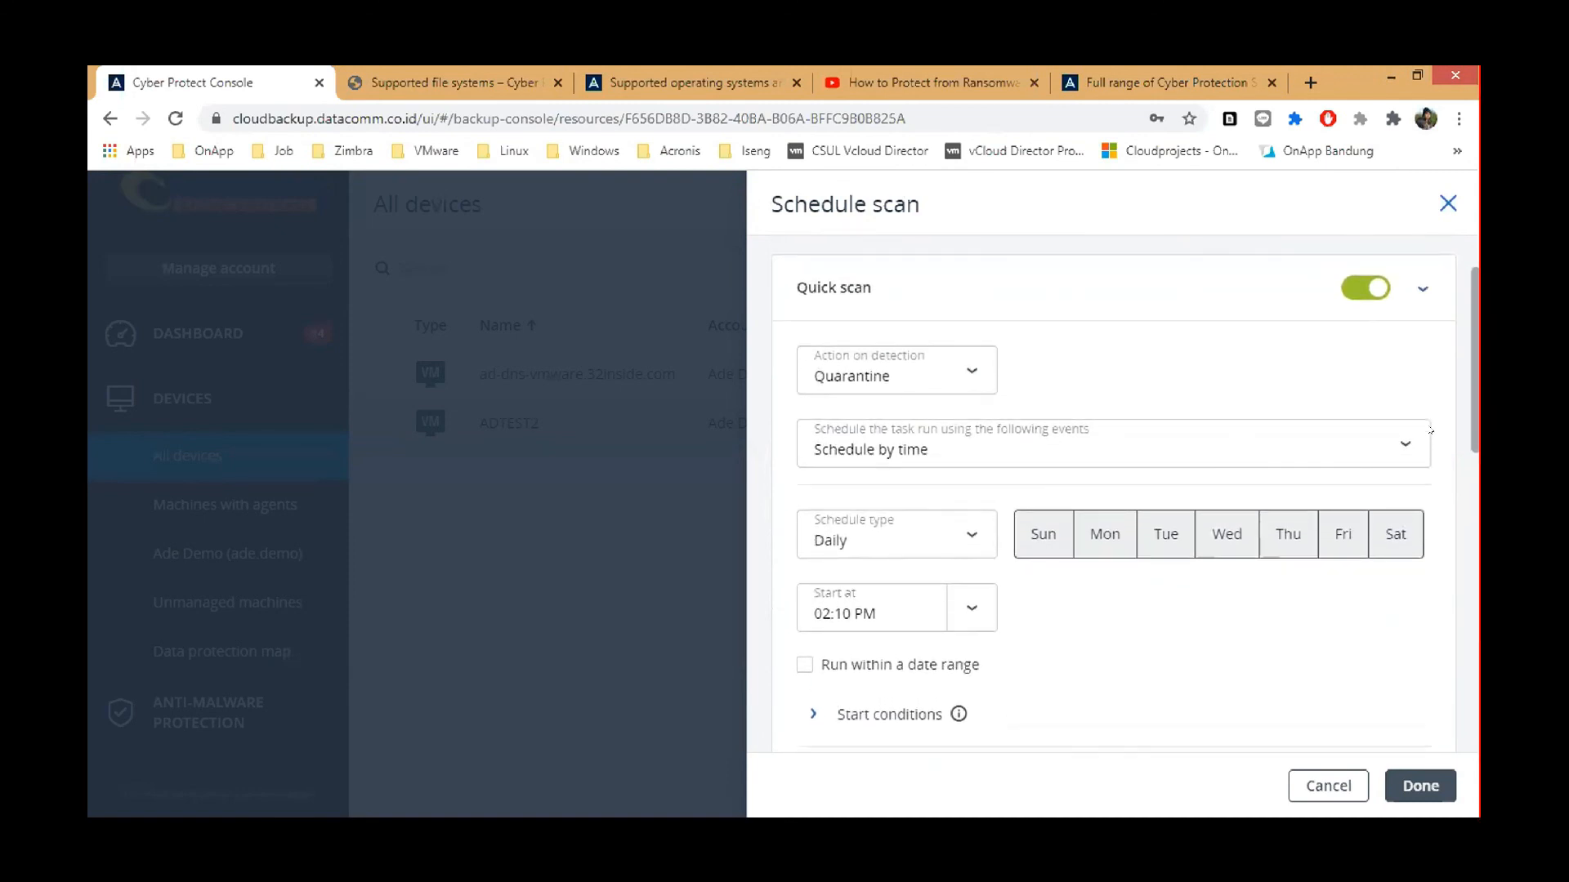
scroll(1430, 431, "down", 5)
scroll(1256, 592, "up", 6)
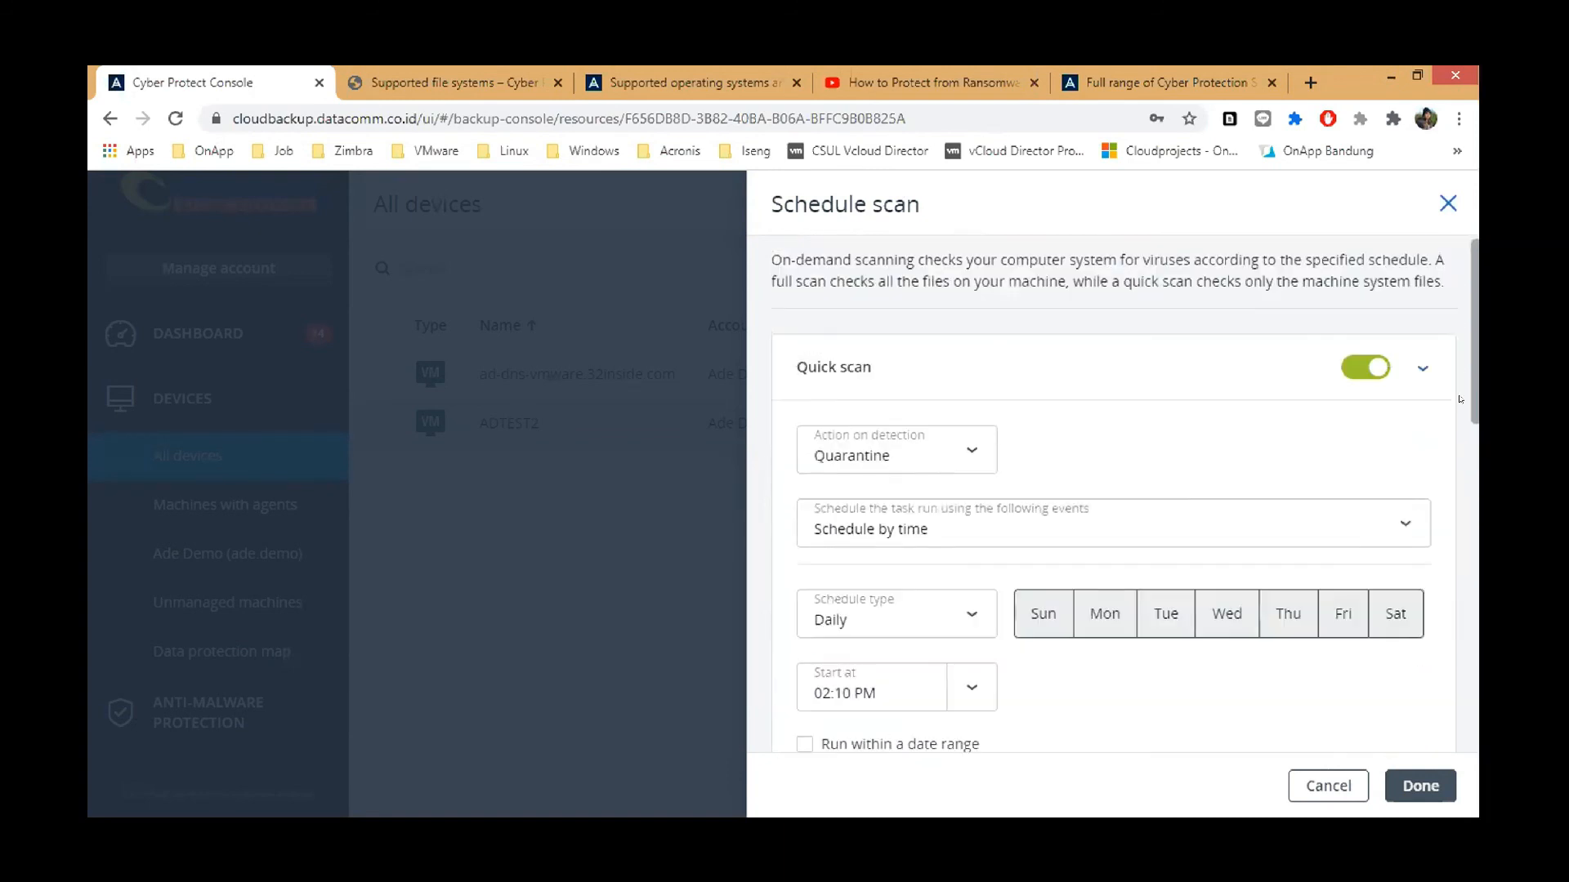
left_click(1327, 784)
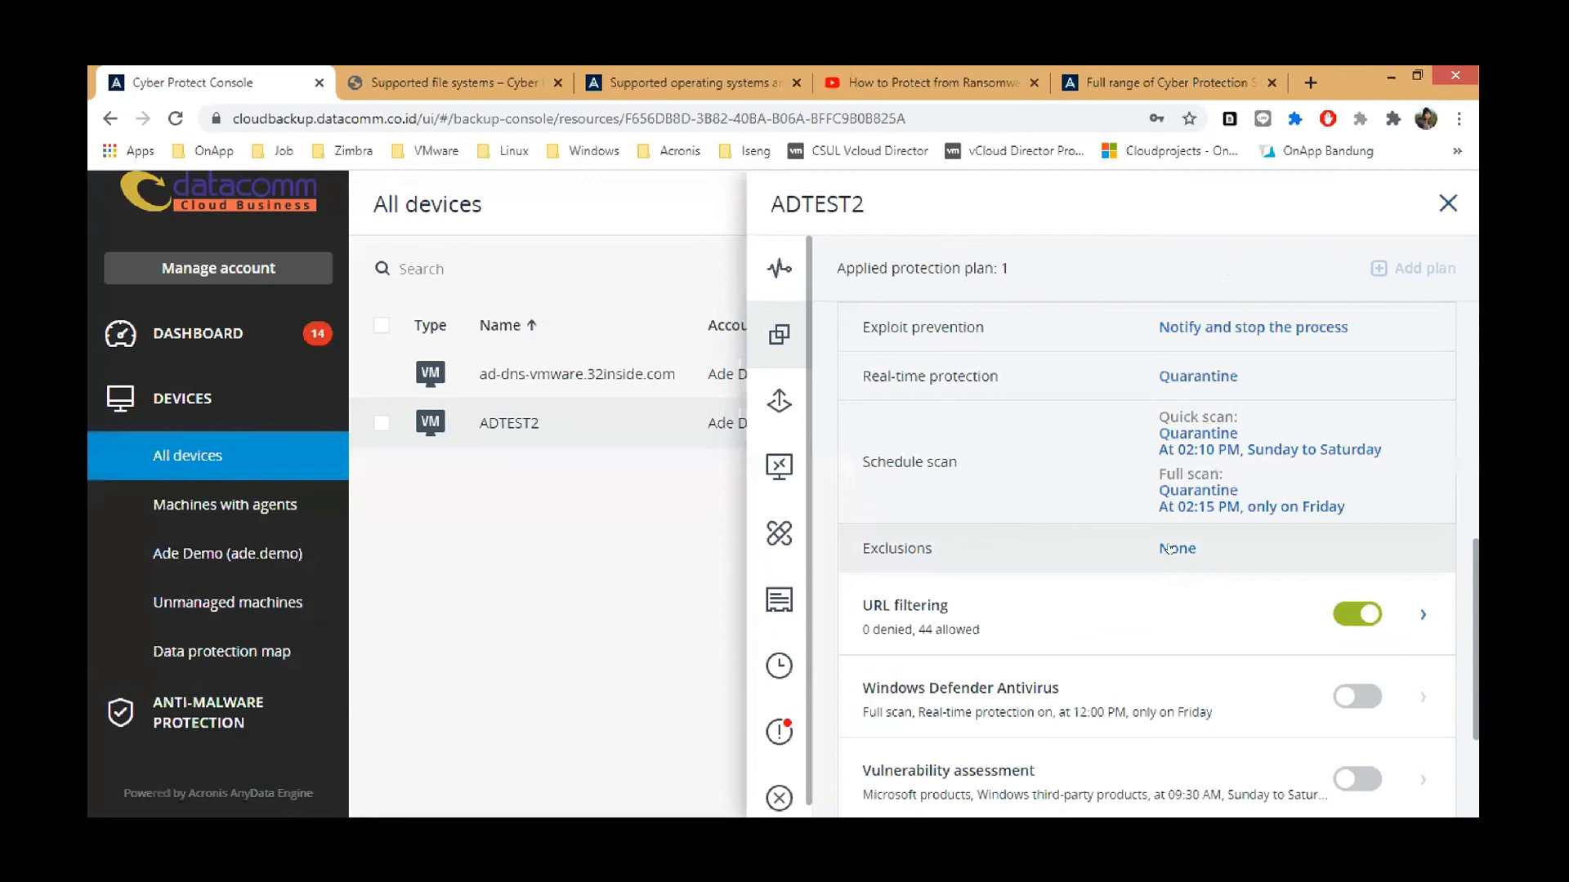
- Review the trusted Exclusions options and the Active Protection action-on-detection options, cancelling each dialog
left_click(1169, 548)
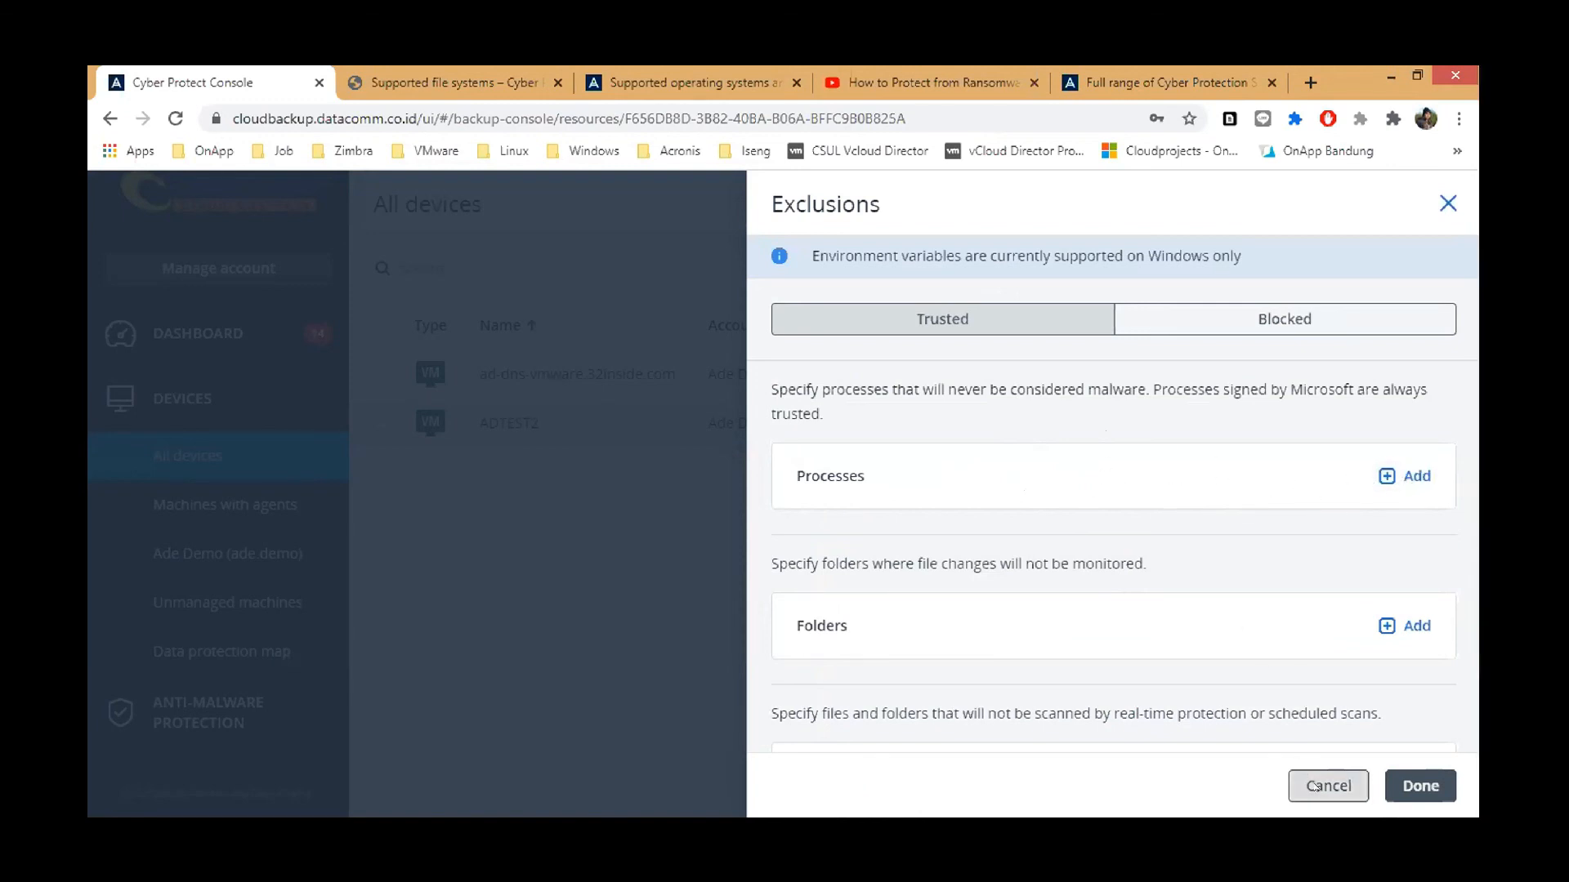
left_click(1328, 786)
scroll(1054, 641, "down", 2)
scroll(1054, 642, "up", 4)
scroll(1054, 641, "up", 3)
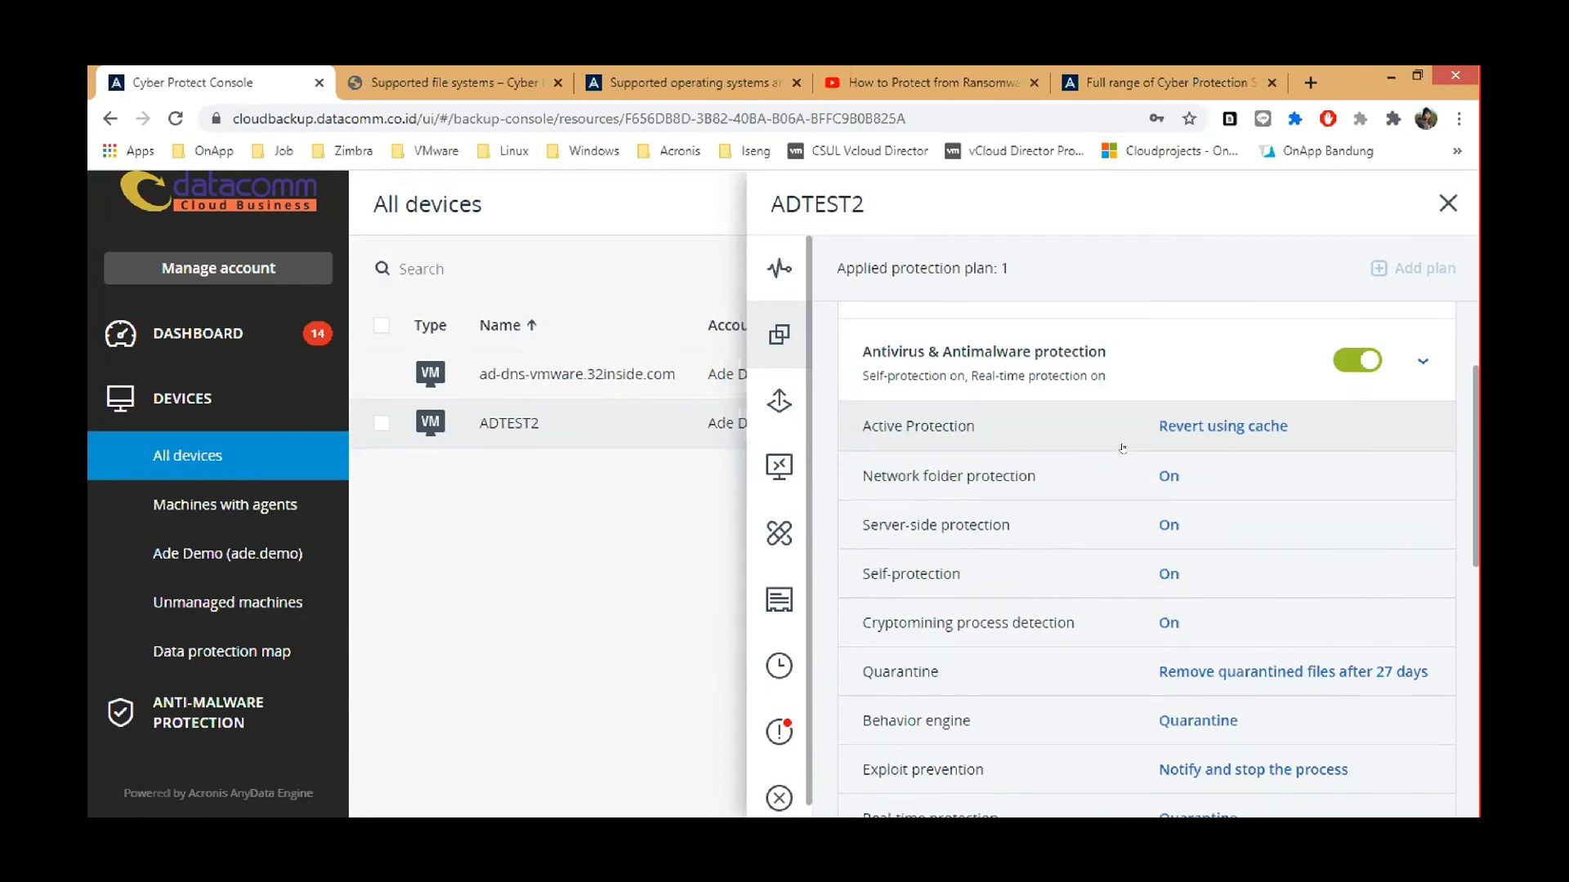
left_click(1182, 428)
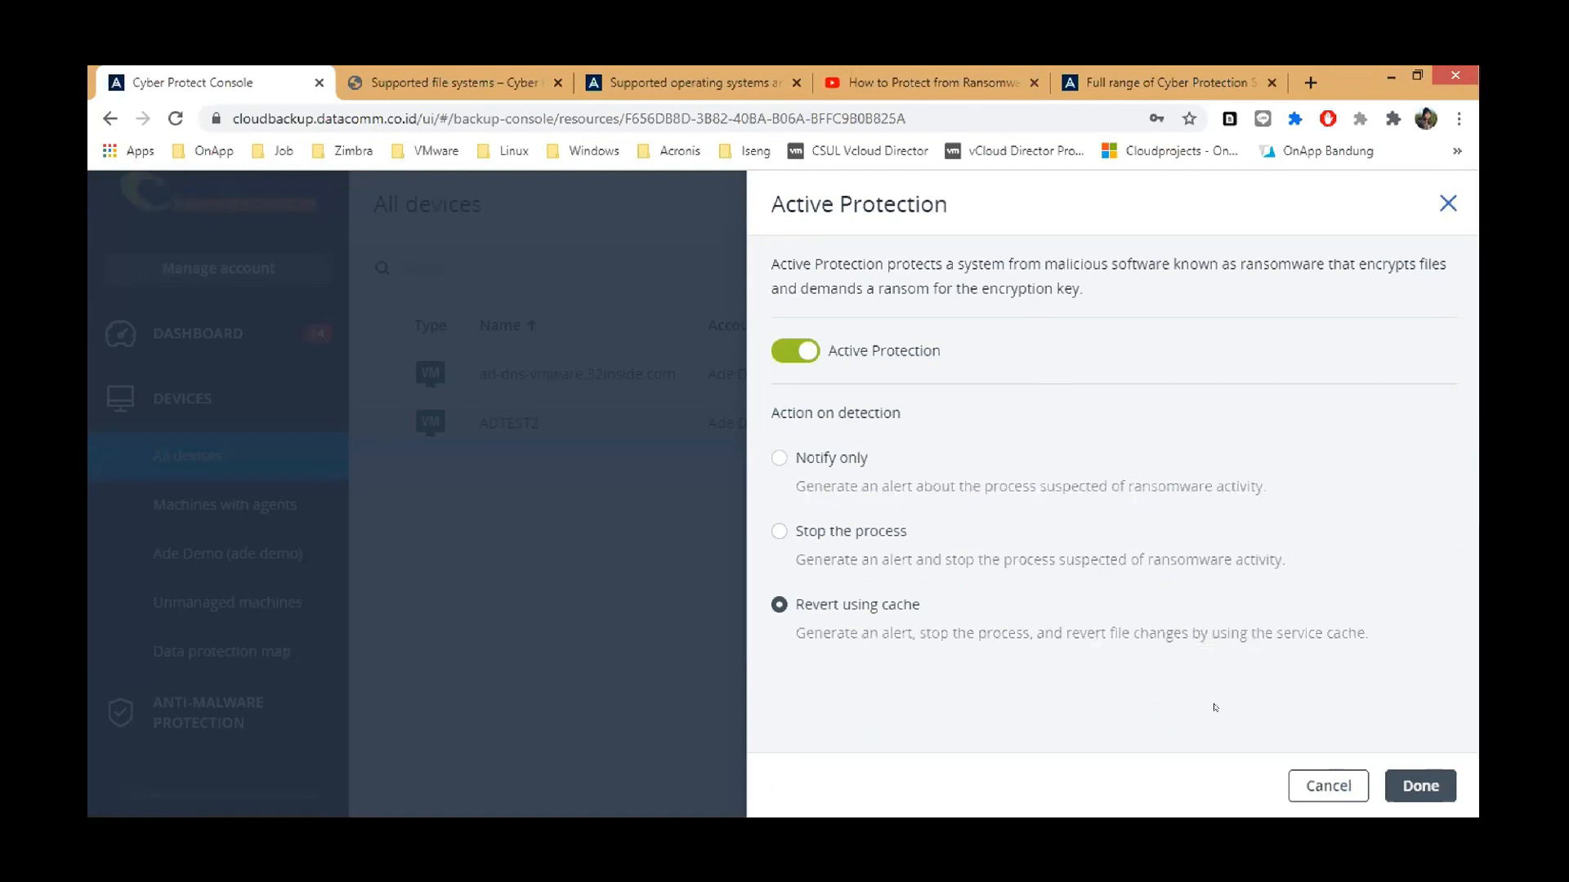
left_click(1304, 787)
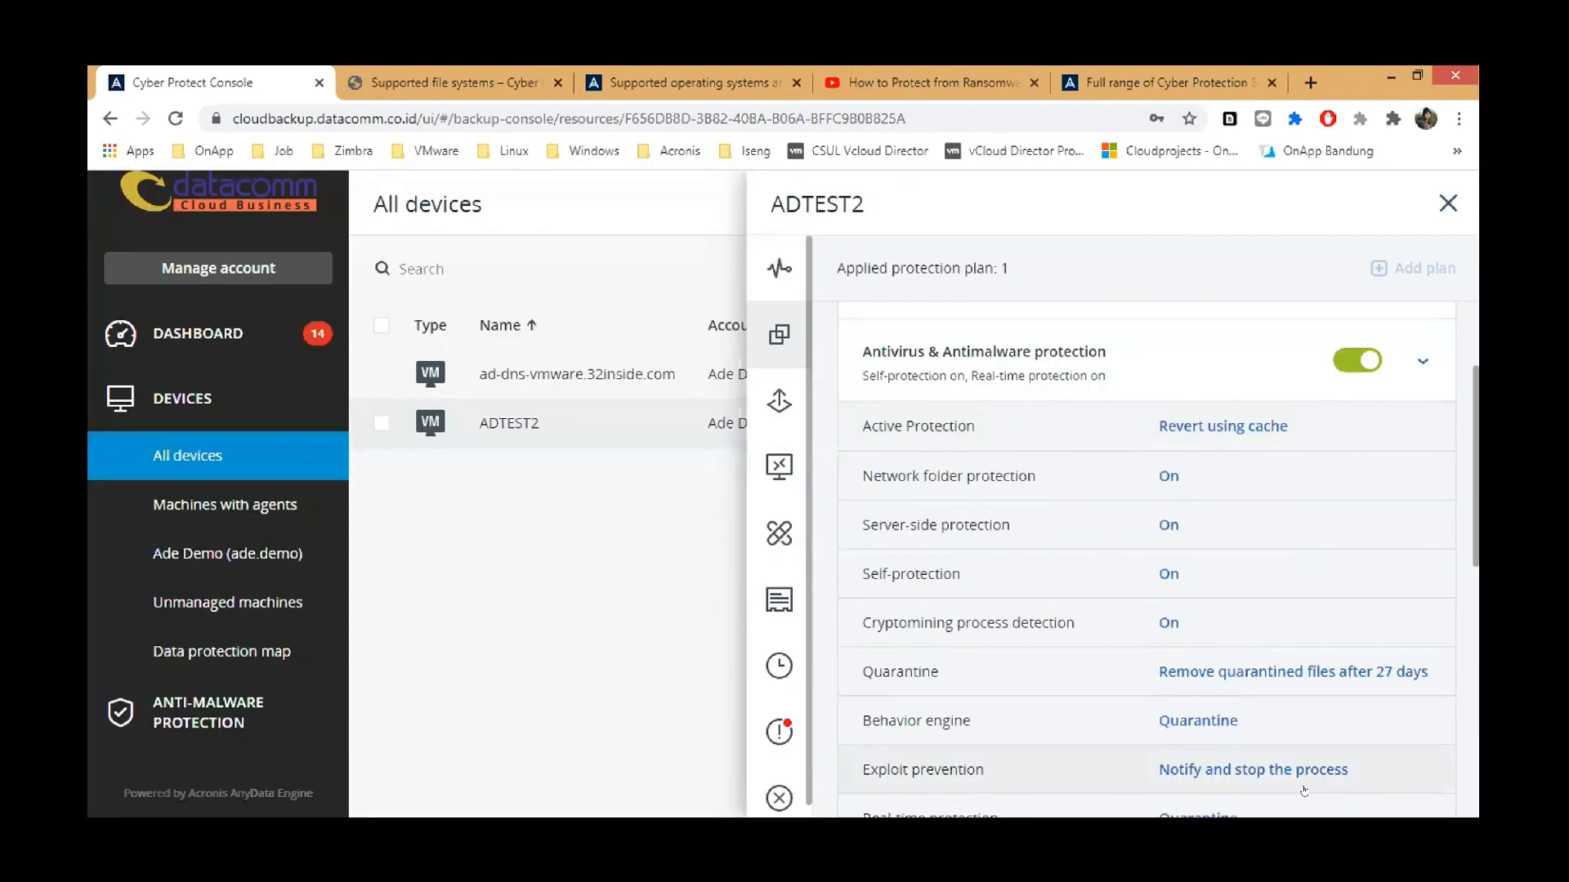